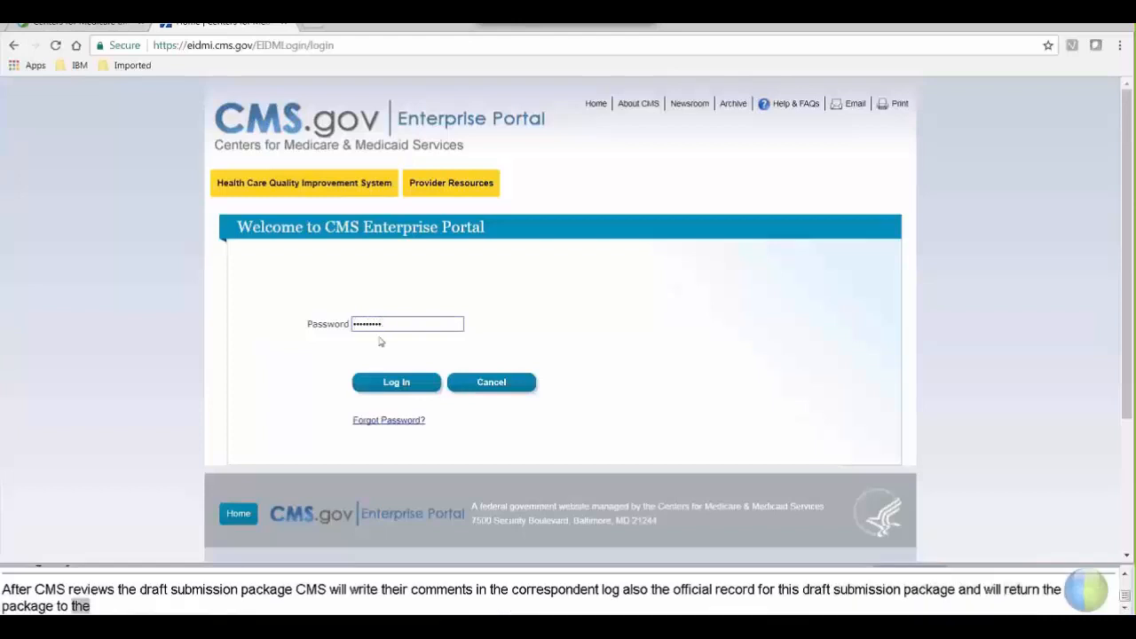
Log in to MACPro and view the Tasks list, which shows one open Review Submission Package task.
{"action": "left_click", "coordinate": [388, 382]}
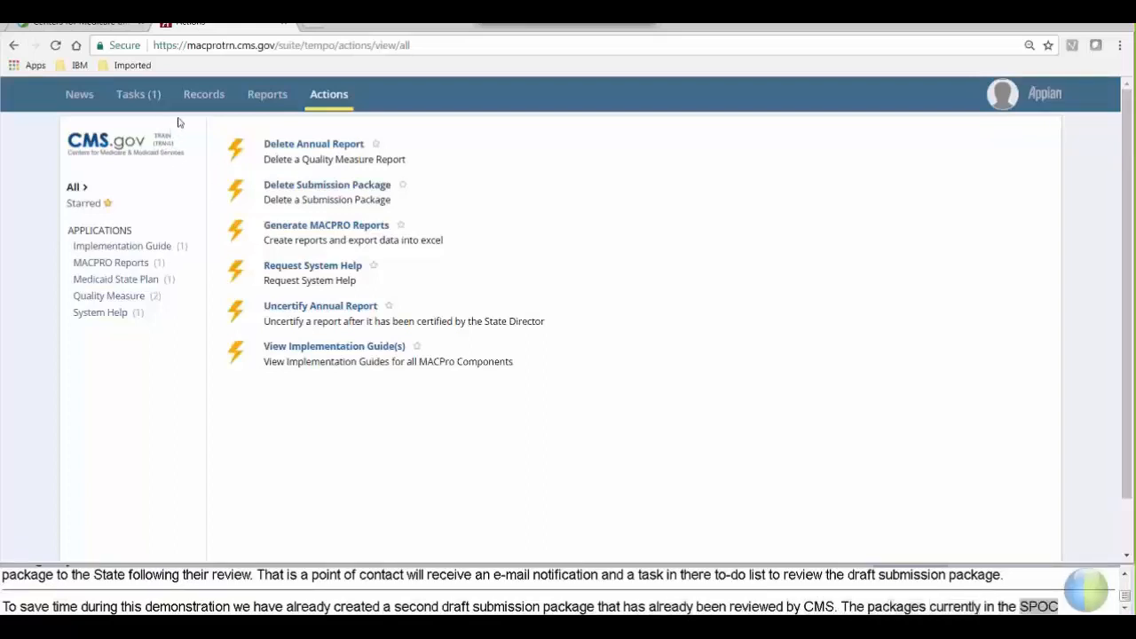
{"action": "left_click", "coordinate": [130, 98]}
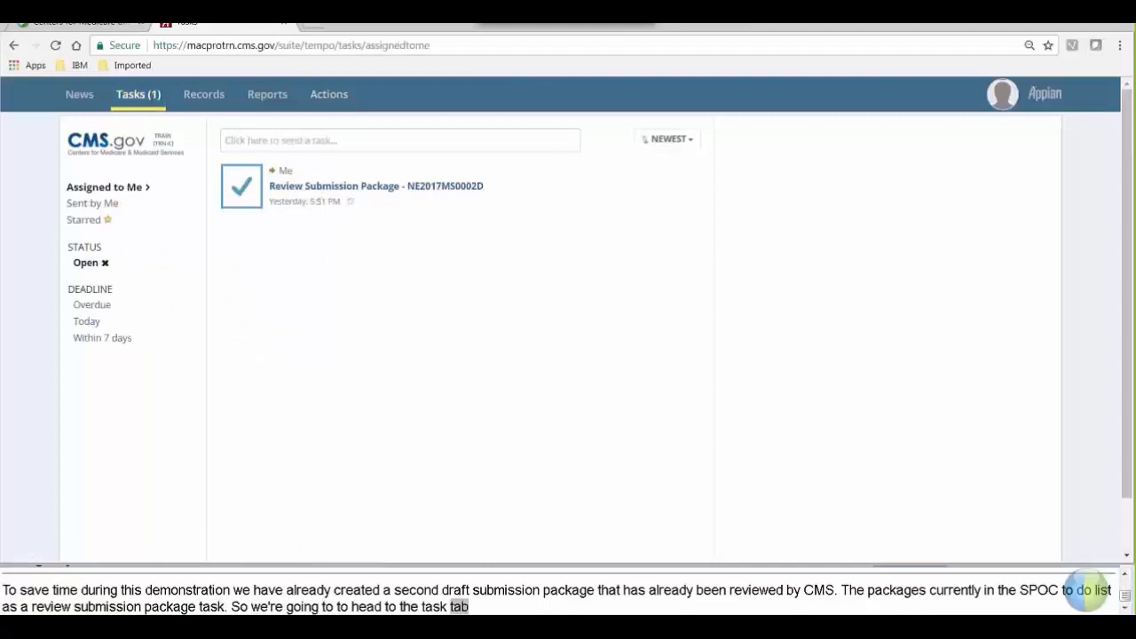
Open the Review Submission Package task for NE2017MS0002D and choose Take Action on Package.
{"action": "left_click", "coordinate": [352, 194]}
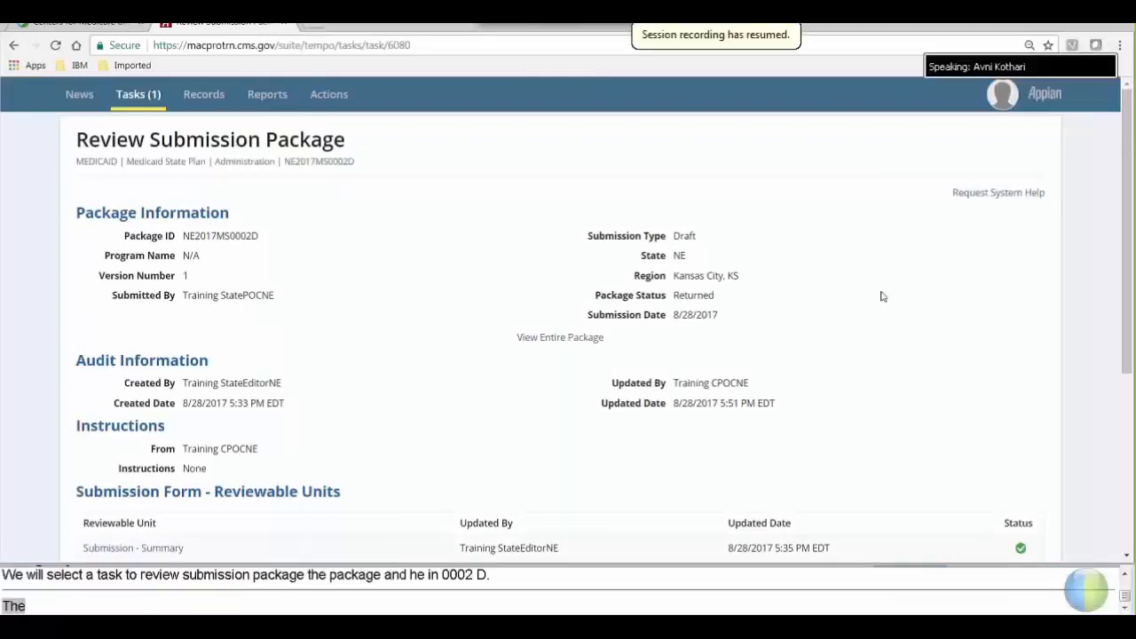
{"action": "scroll", "coordinate": [582, 311], "scroll_direction": "down", "scroll_amount": 3}
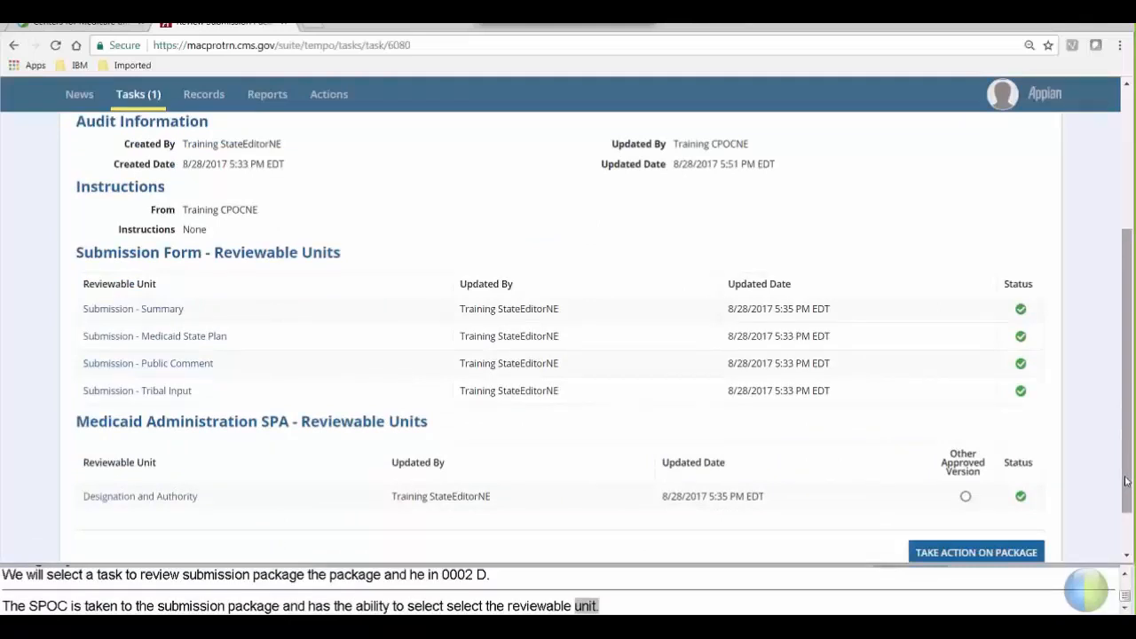
{"action": "right_click", "coordinate": [1126, 527]}
{"action": "left_click", "coordinate": [1126, 530]}
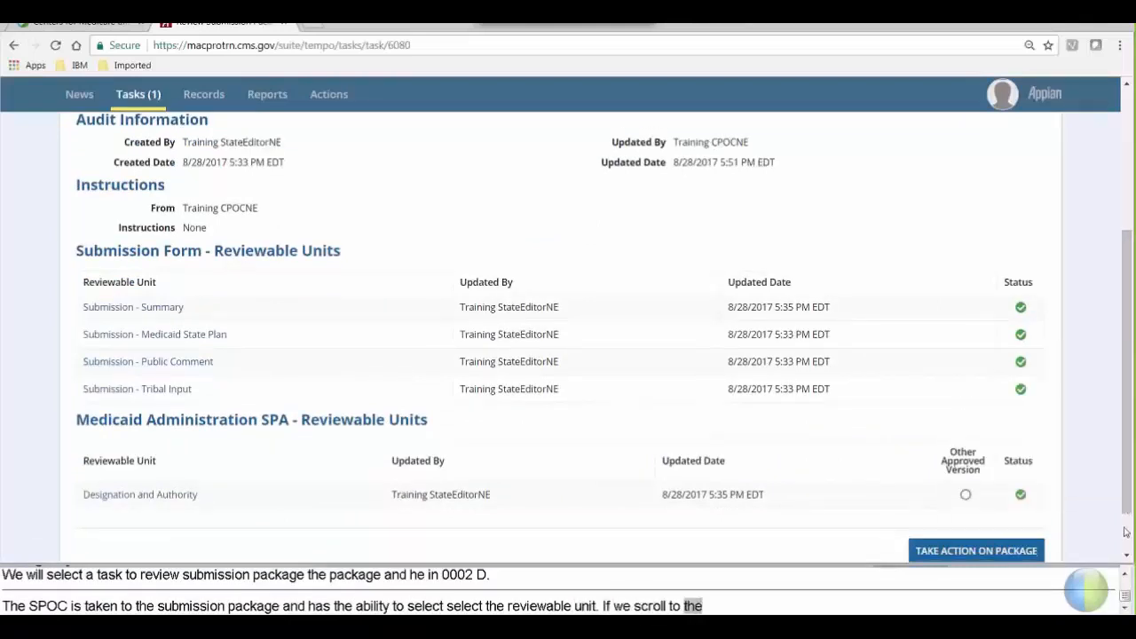
Confirm YES to take action on NE2017MS0002D, bringing up the Choose Action form's four workflow actions.
{"action": "left_click", "coordinate": [938, 489]}
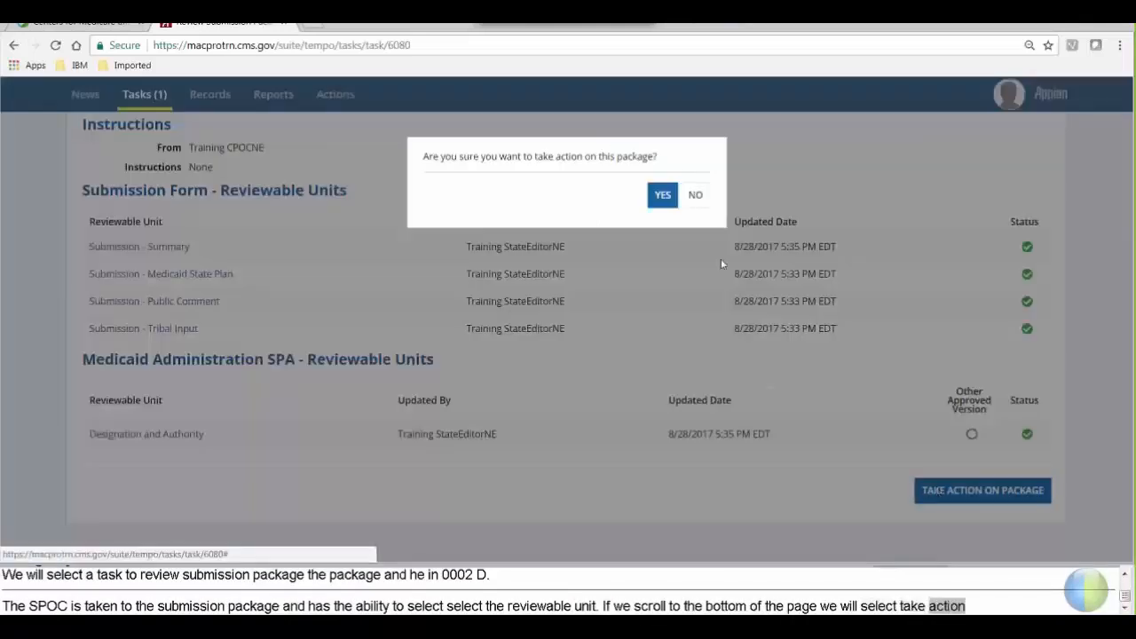
{"action": "left_click", "coordinate": [665, 196]}
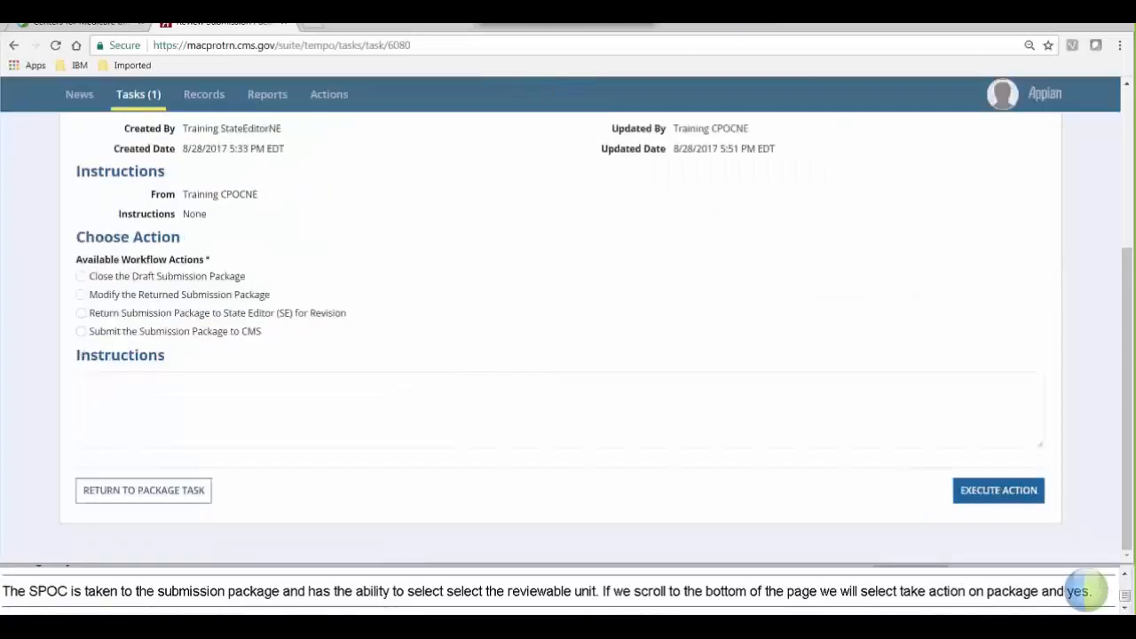
{"action": "right_click", "coordinate": [1130, 165]}
{"action": "left_click", "coordinate": [1130, 137]}
{"action": "left_click", "coordinate": [1130, 137]}
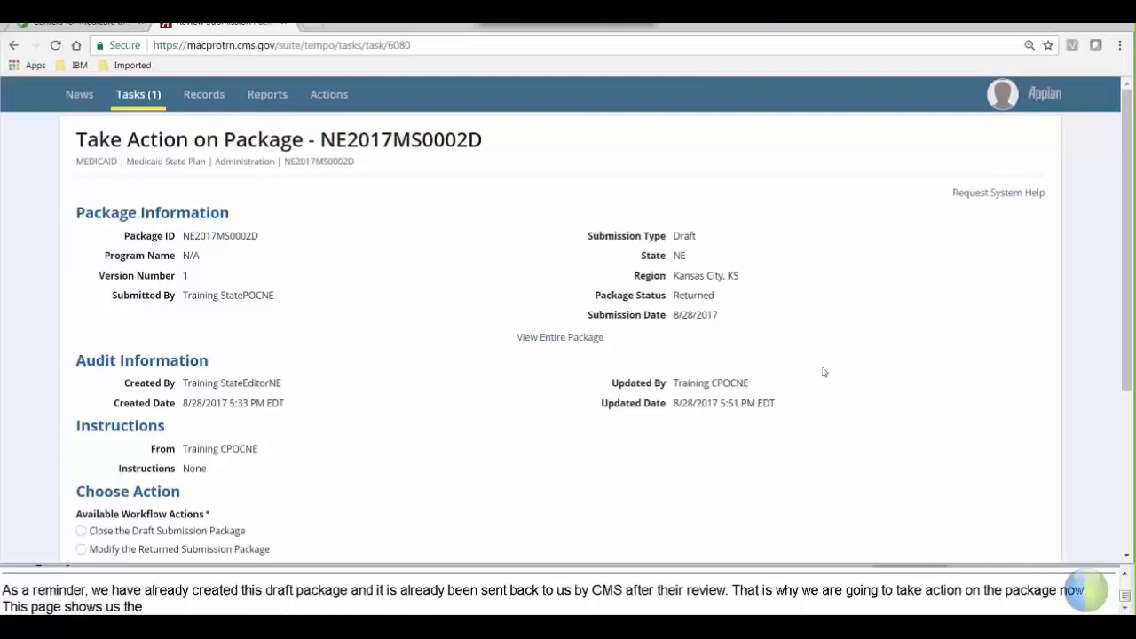
{"action": "left_click_drag", "start_coordinate": [1129, 343], "coordinate": [1112, 480]}
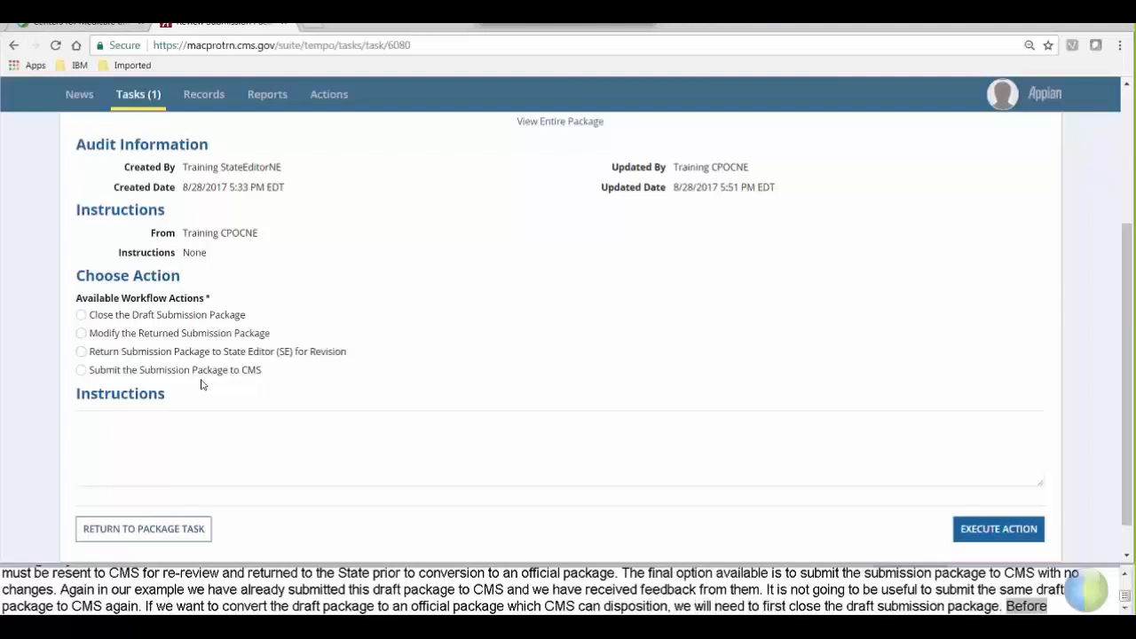
{"action": "right_click", "coordinate": [195, 105]}
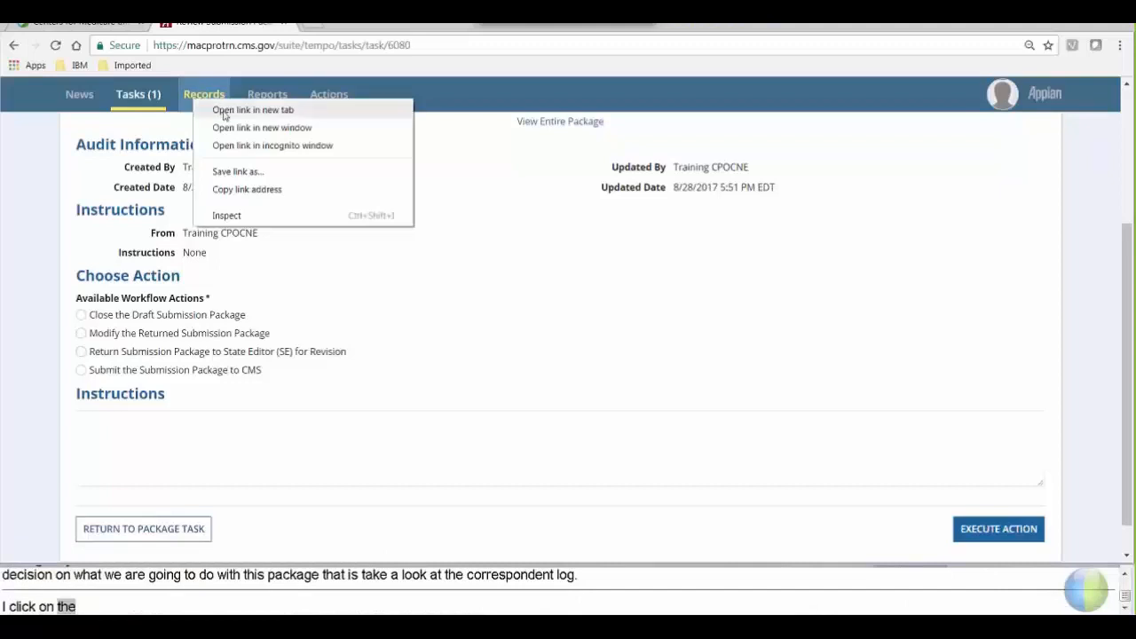
Open the Records list in a new browser tab and switch to that tab.
{"action": "left_click", "coordinate": [225, 113]}
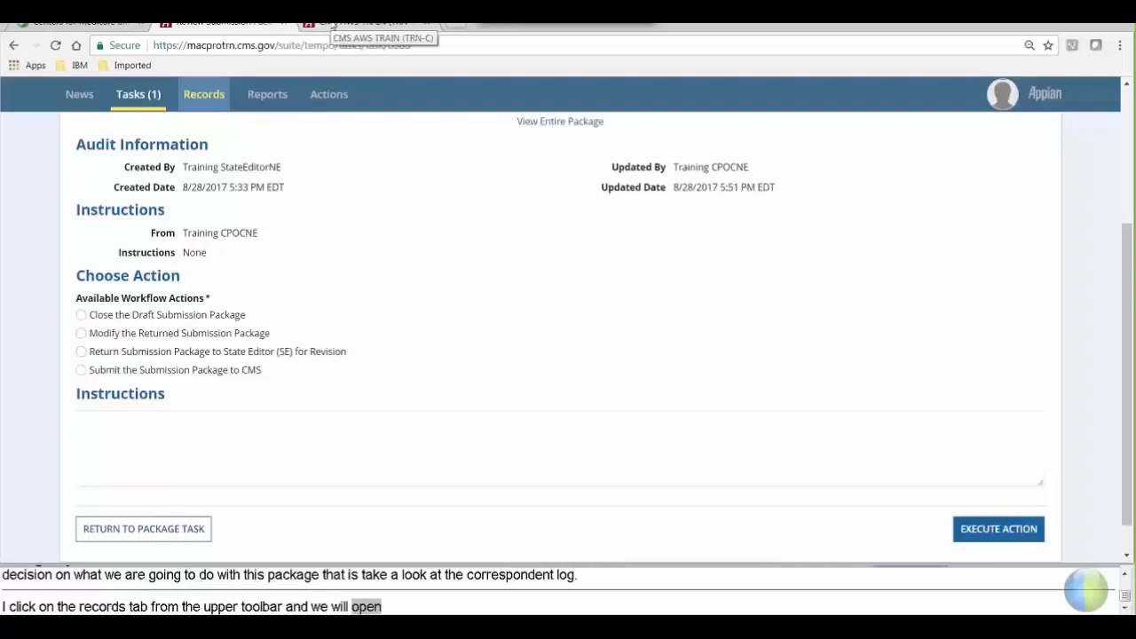
{"action": "left_click", "coordinate": [332, 27]}
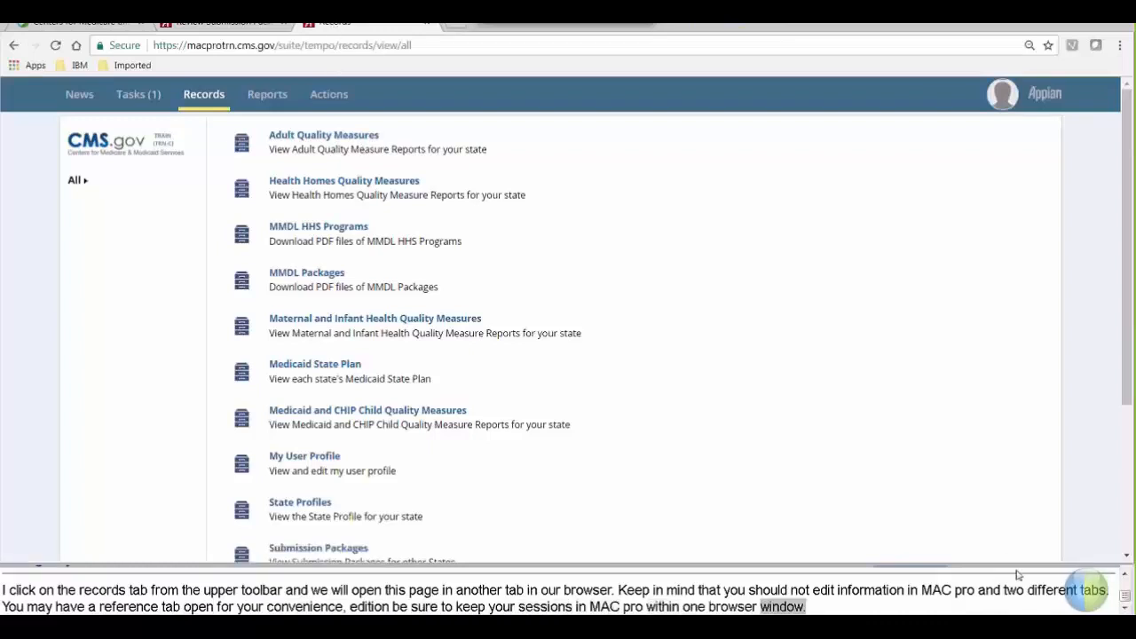
Go to the state's Submission Packages and open NE2017MS0002D's Summary, showing Returned status.
{"action": "left_click", "coordinate": [1125, 557]}
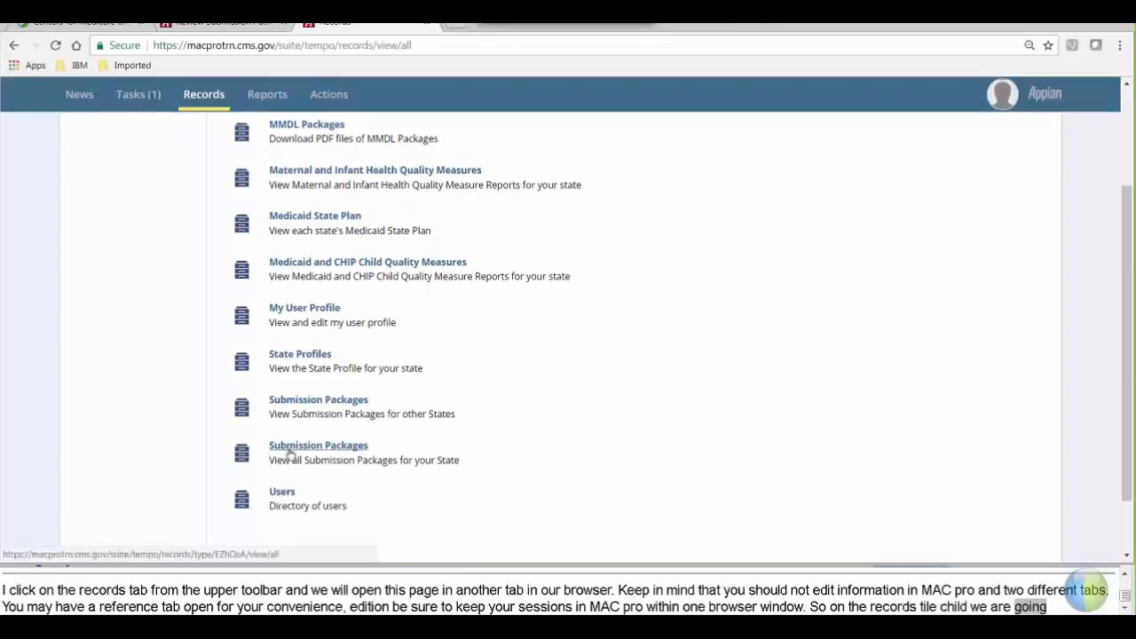
{"action": "left_click", "coordinate": [286, 447]}
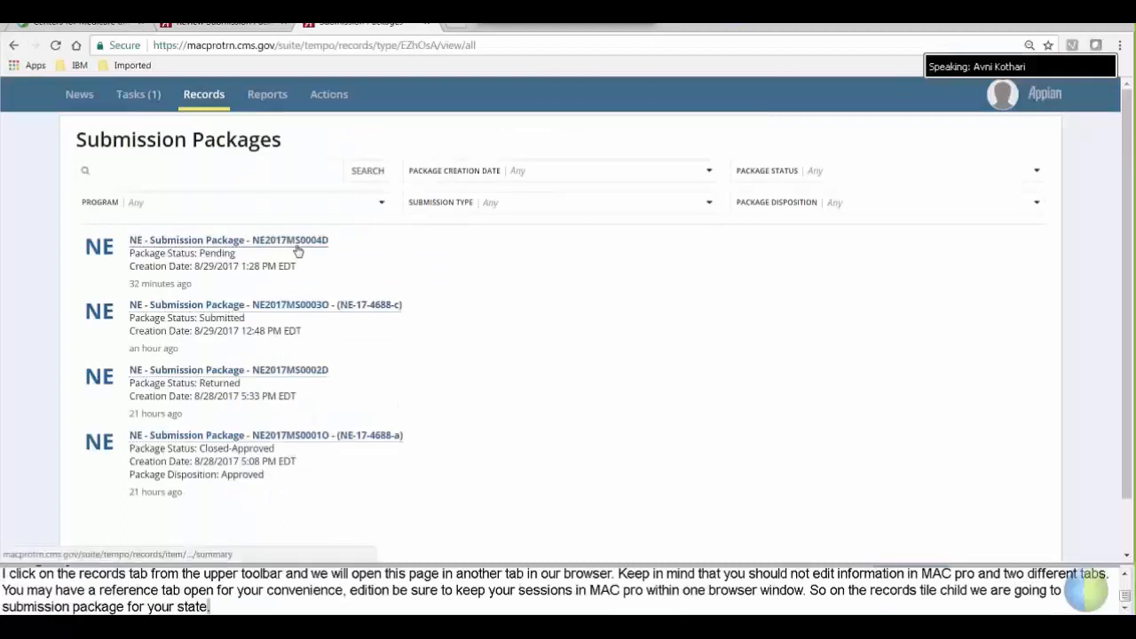
{"action": "left_click", "coordinate": [312, 371]}
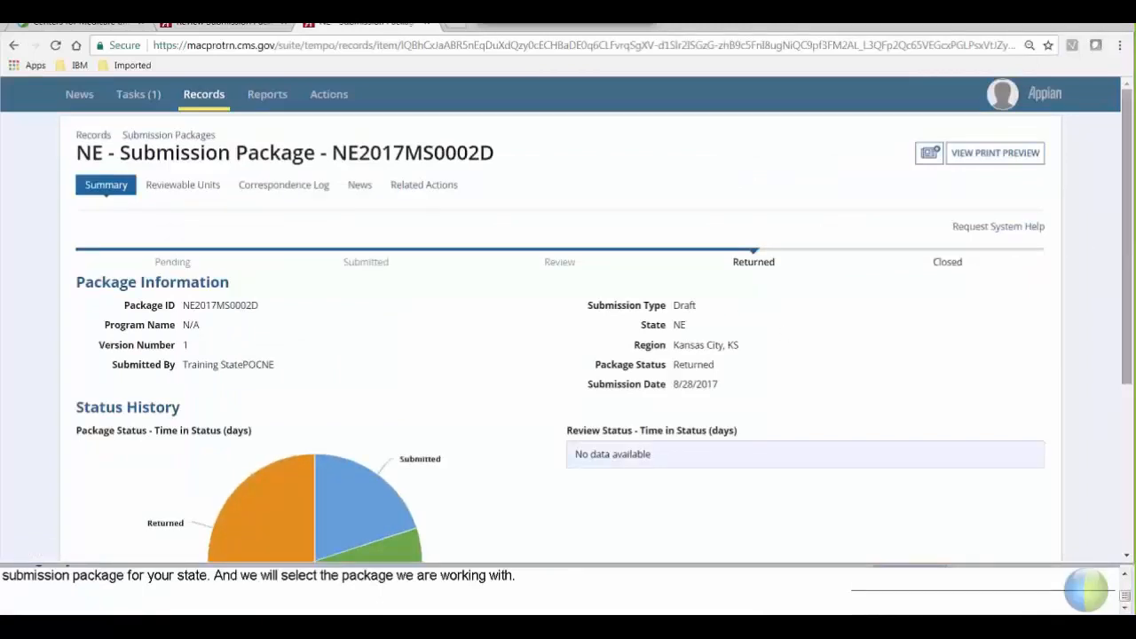
{"action": "left_click_drag", "start_coordinate": [1127, 243], "coordinate": [1127, 257]}
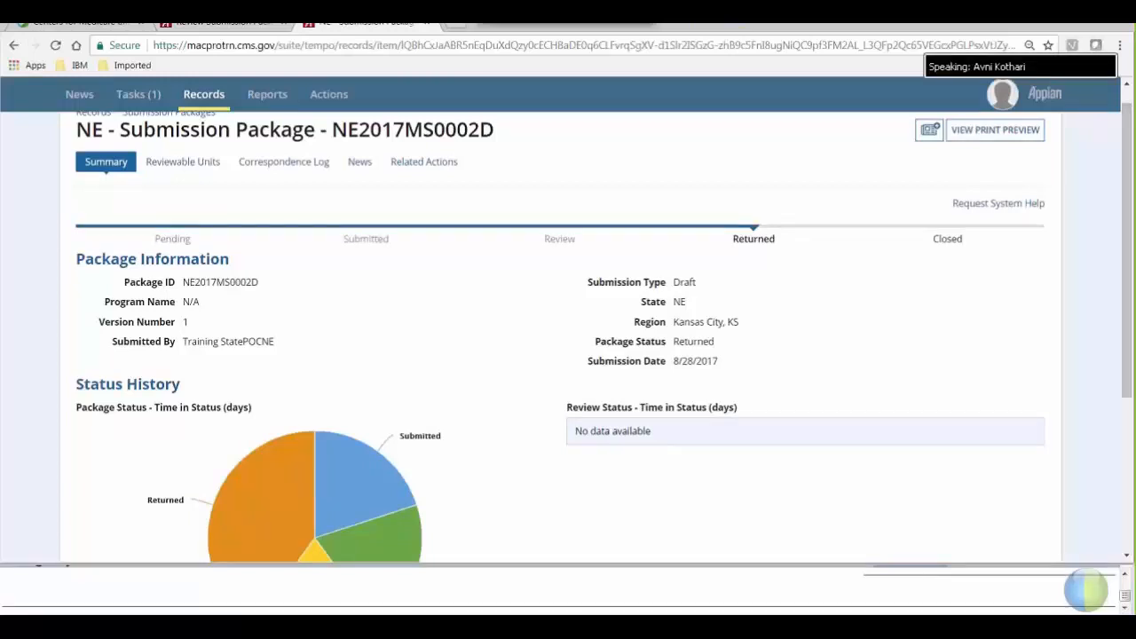
Review NE2017MS0002D's Status History chart, then switch to its Correspondence Log.
{"action": "left_click_drag", "start_coordinate": [1127, 258], "coordinate": [1127, 374]}
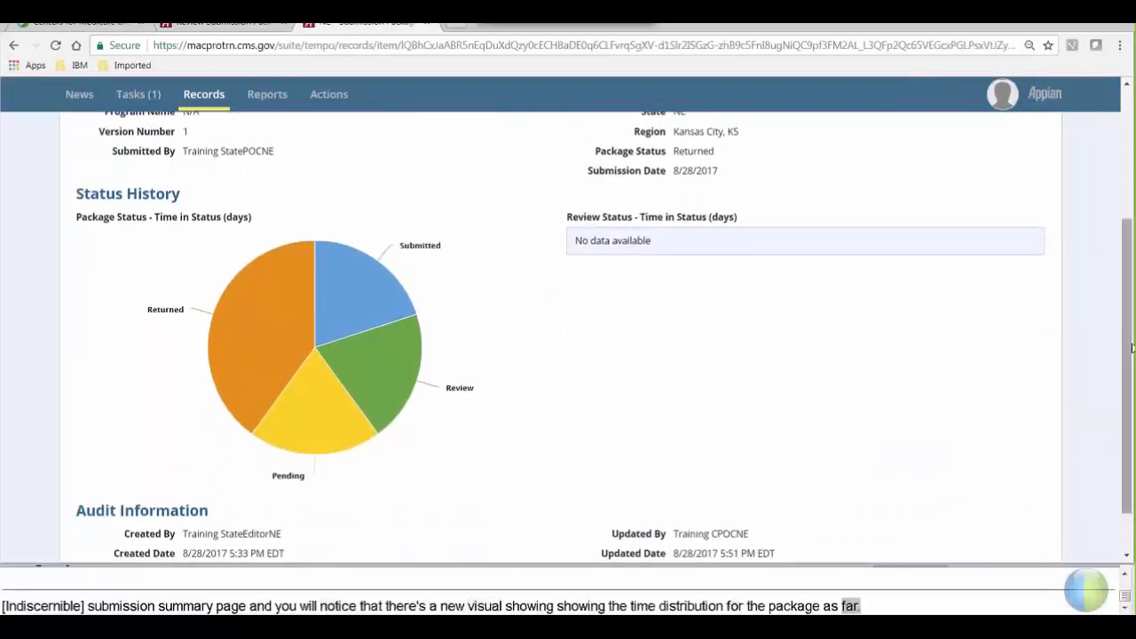
{"action": "left_click_drag", "start_coordinate": [1127, 348], "coordinate": [1104, 201]}
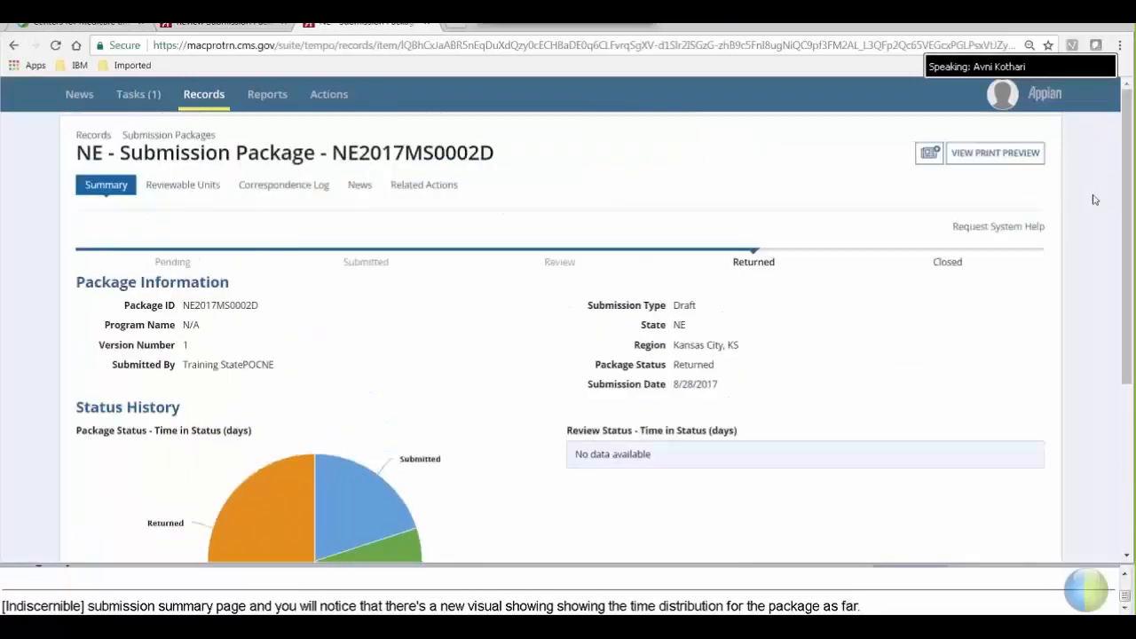
{"action": "left_click", "coordinate": [312, 187]}
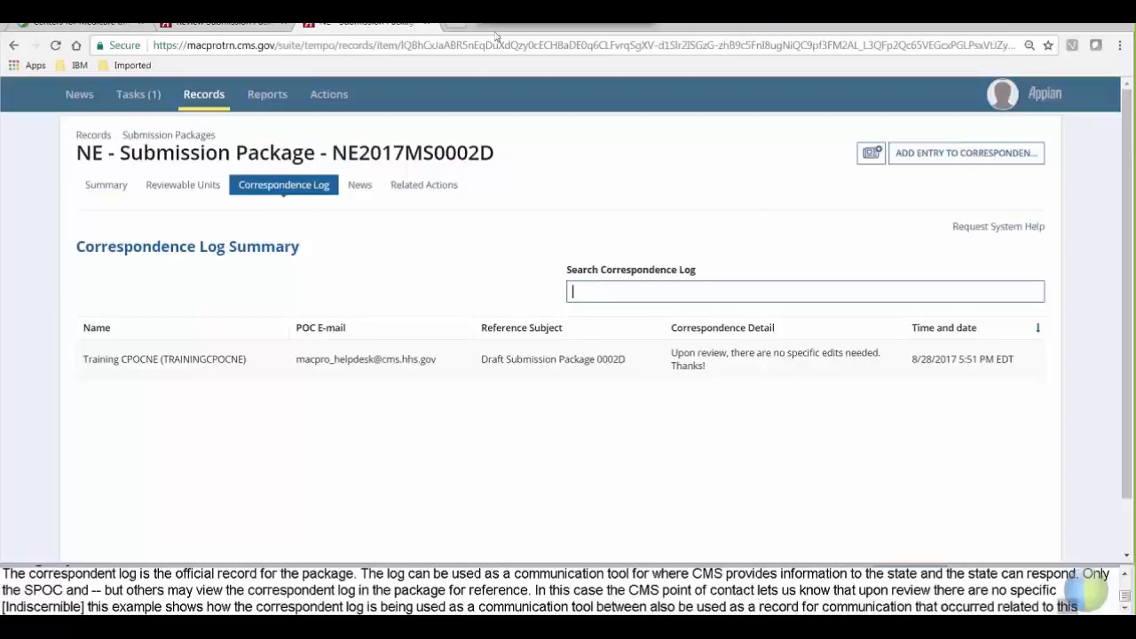
After reading the CMS 'no specific edits needed' entry, close the records tab to return to the task.
{"action": "left_click", "coordinate": [427, 25]}
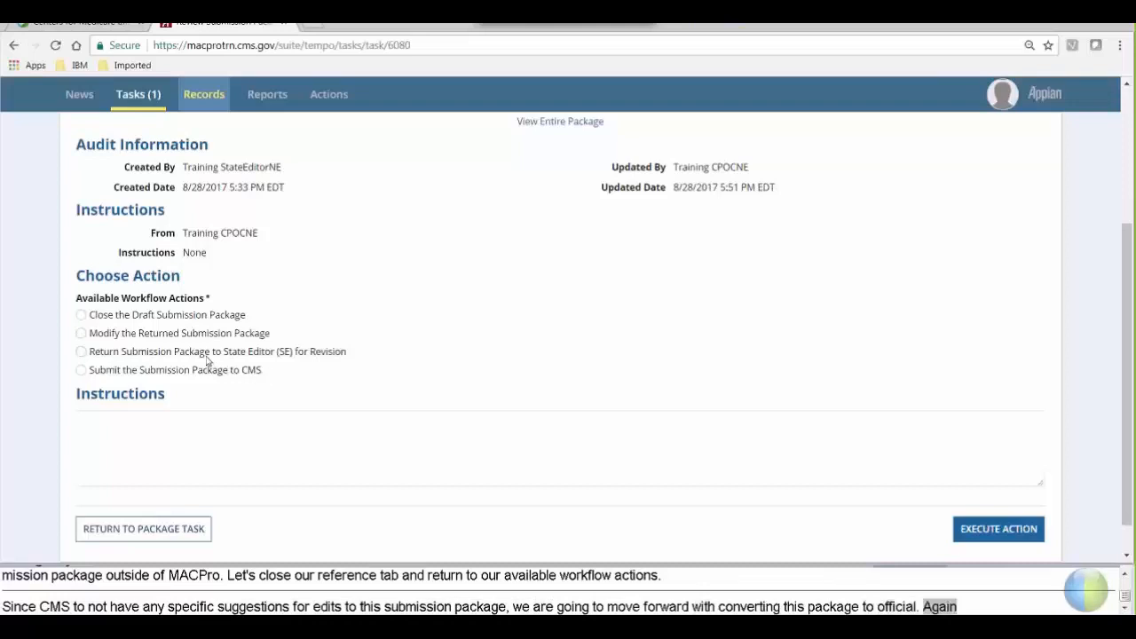
Choose Close Draft Submission Package, execute it and confirm Yes, leaving no tasks available.
{"action": "left_click", "coordinate": [81, 318]}
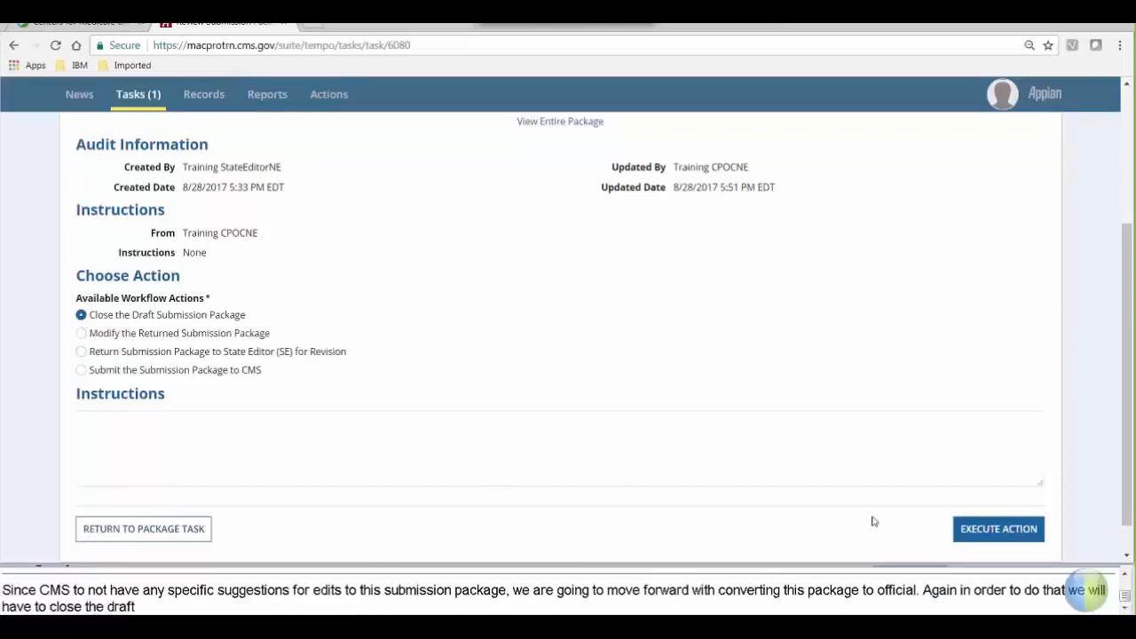
{"action": "left_click", "coordinate": [967, 533]}
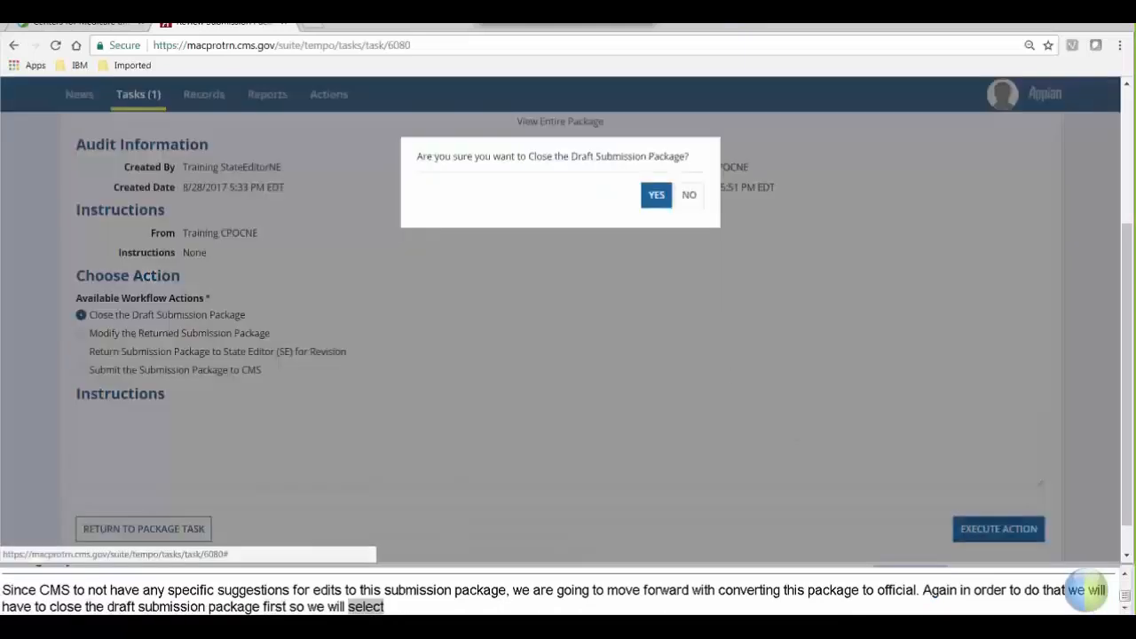
{"action": "left_click", "coordinate": [654, 203]}
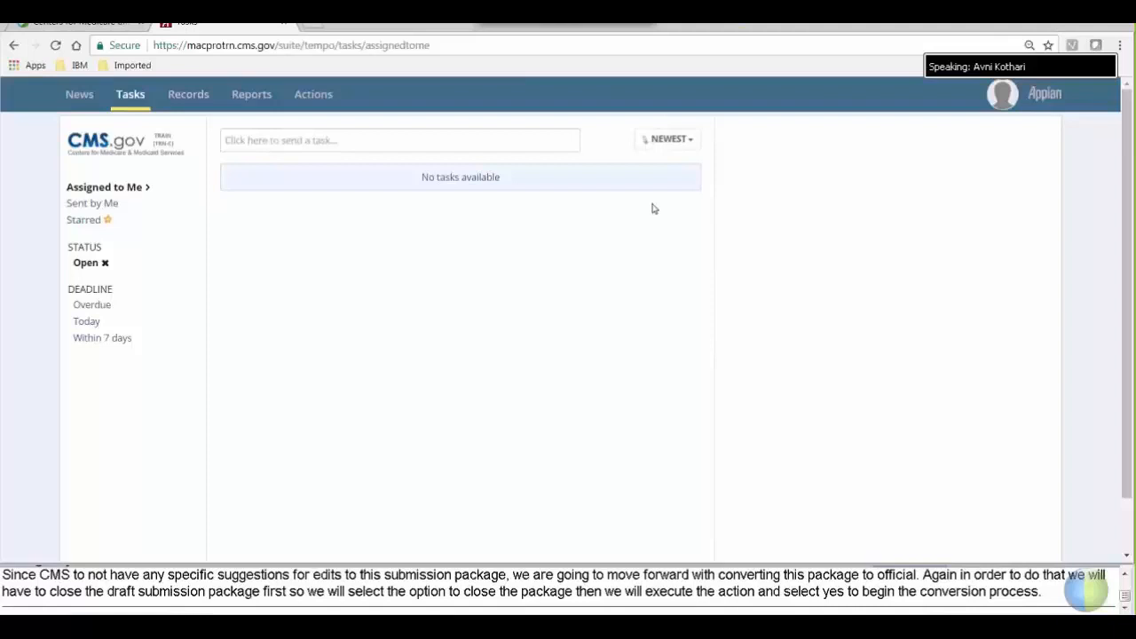
Go to Records > Submission Packages for the state and open NE2017MS0002D, now listed as Closed.
{"action": "left_click", "coordinate": [196, 105]}
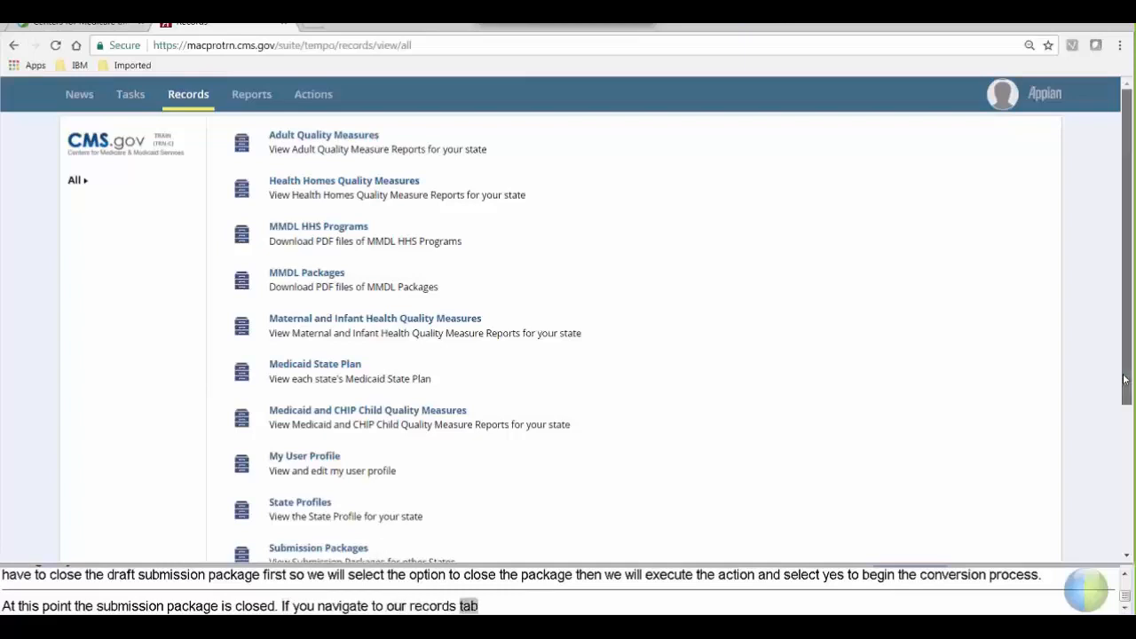
{"action": "left_click_drag", "start_coordinate": [1128, 410], "coordinate": [1129, 462]}
{"action": "scroll", "coordinate": [553, 474], "scroll_direction": "down", "scroll_amount": 2}
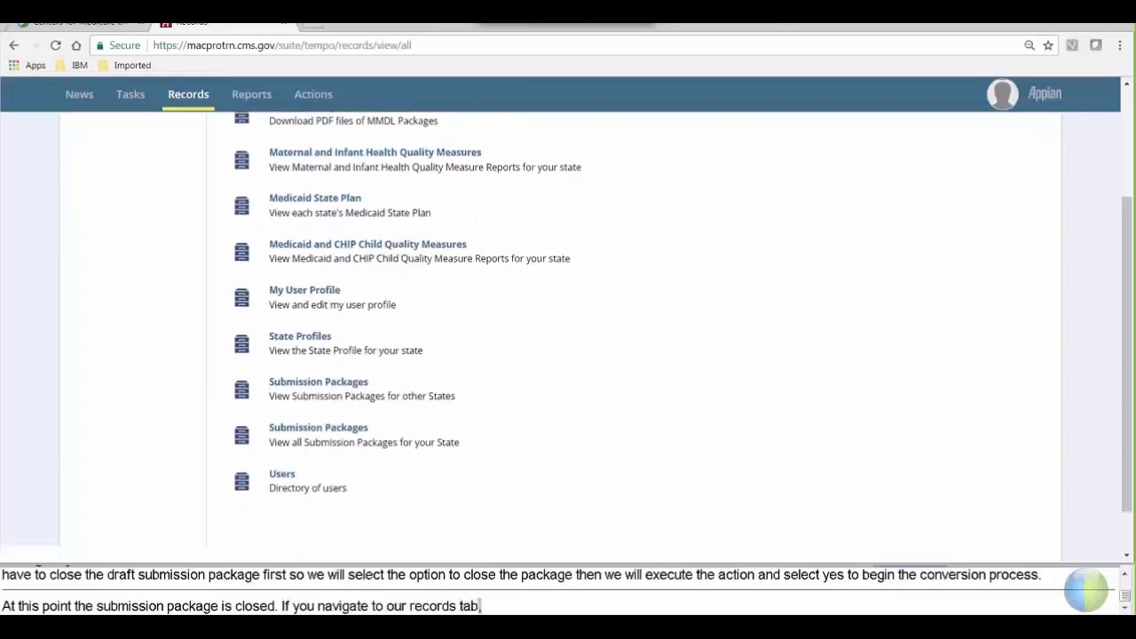
{"action": "left_click", "coordinate": [327, 437]}
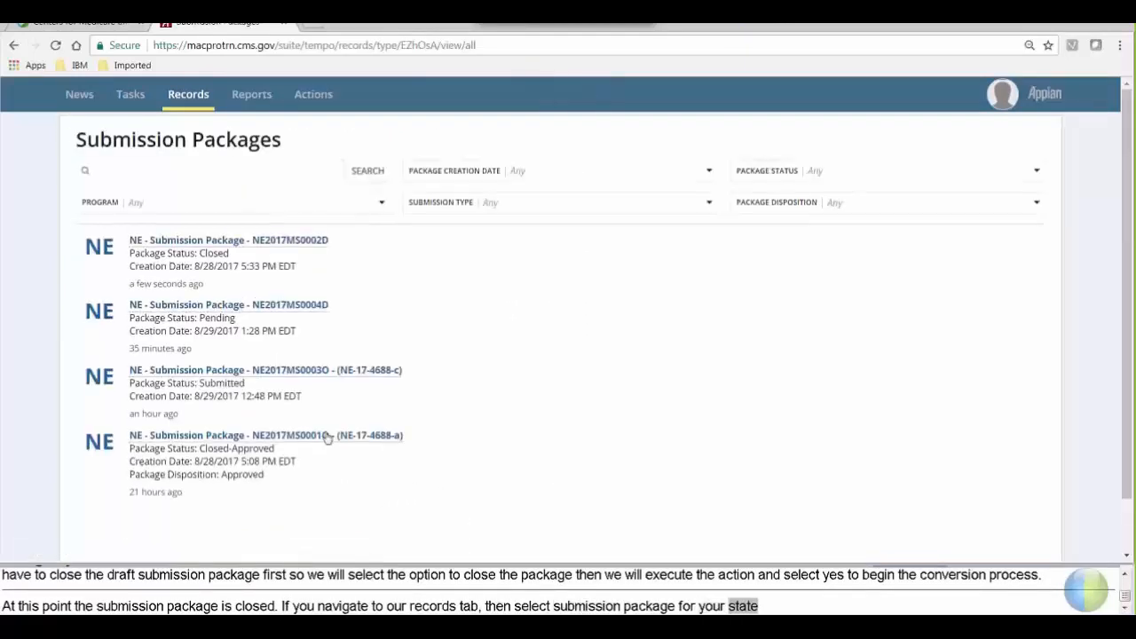
{"action": "left_click", "coordinate": [309, 247]}
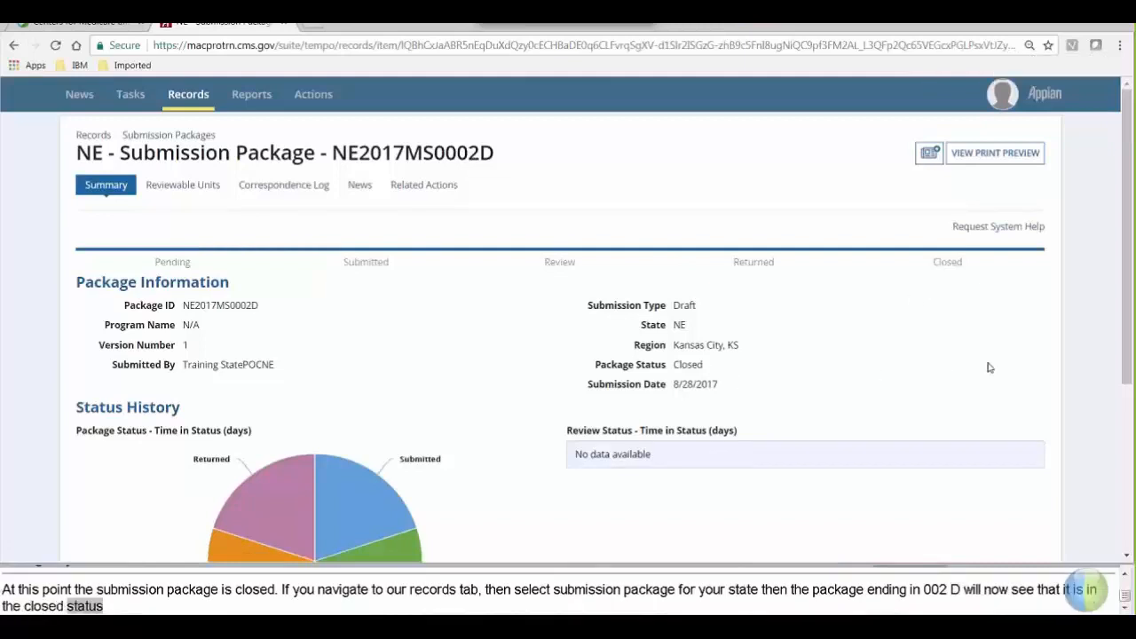
Verify NE2017MS0002D is Closed with only print preview under Related Actions, then sign out.
{"action": "left_click_drag", "start_coordinate": [1128, 299], "coordinate": [1129, 415]}
{"action": "left_click_drag", "start_coordinate": [1132, 334], "coordinate": [1132, 217]}
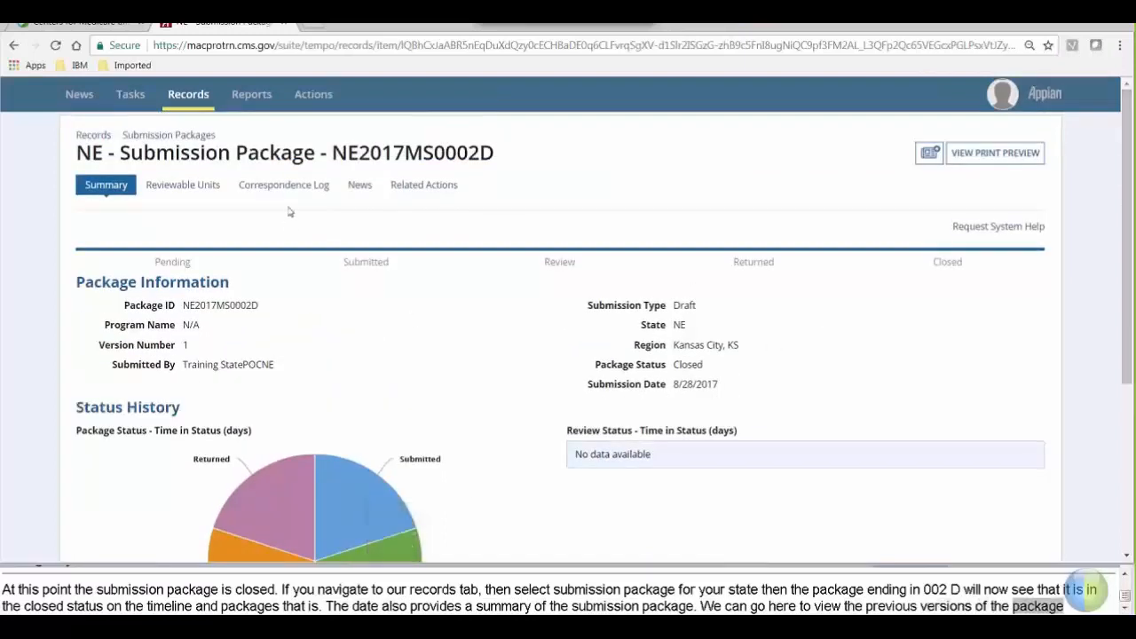
{"action": "left_click", "coordinate": [420, 187]}
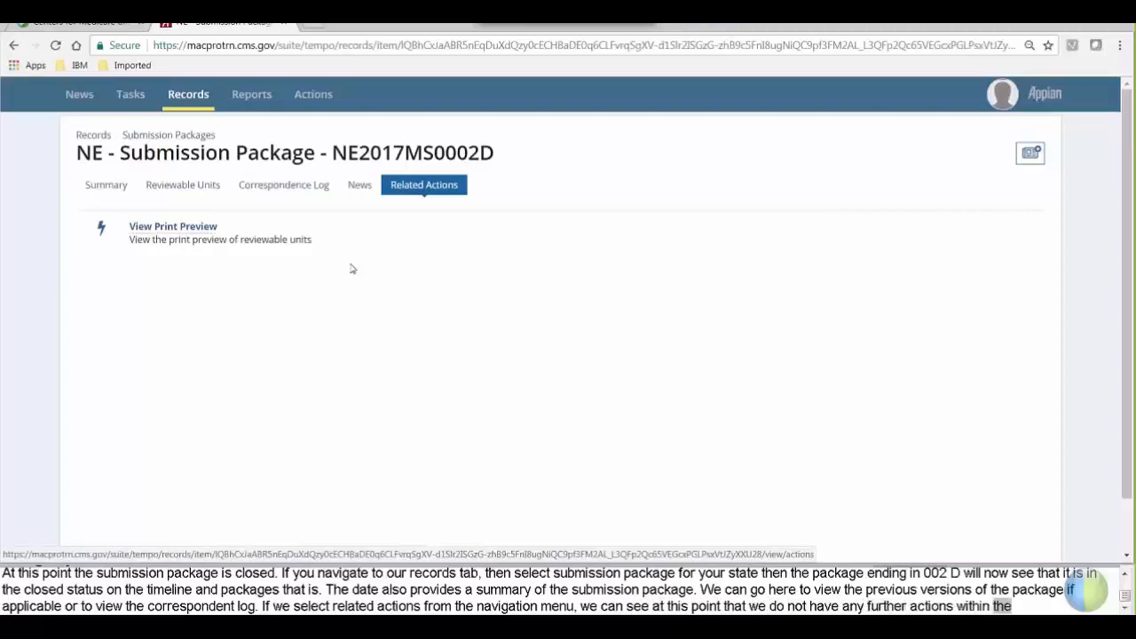
{"action": "left_click", "coordinate": [1001, 108]}
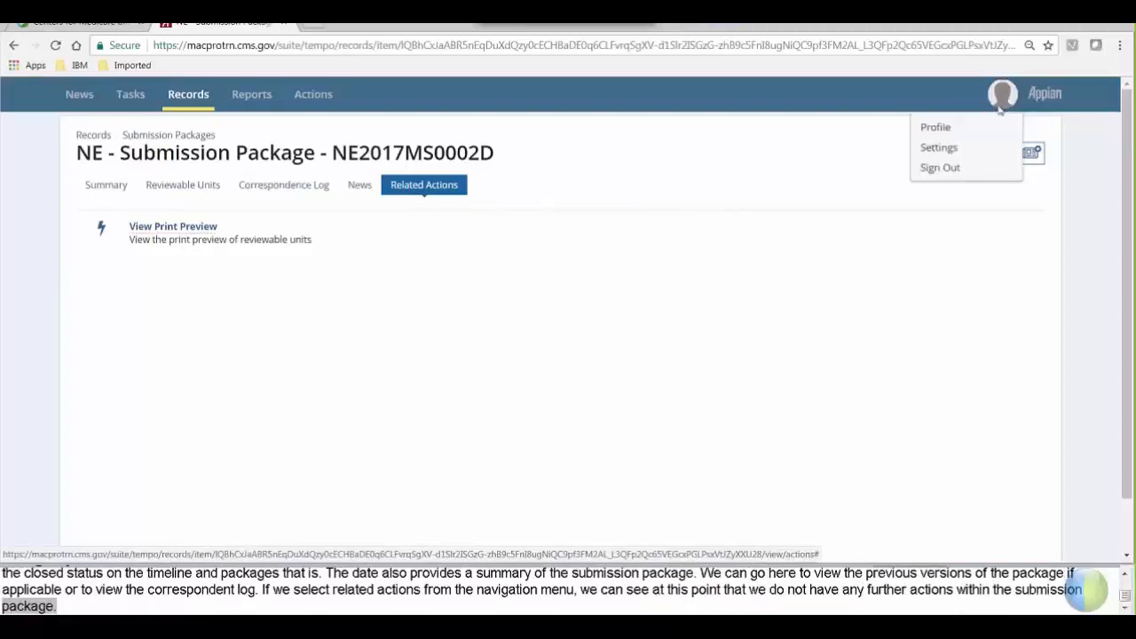
{"action": "left_click", "coordinate": [933, 175]}
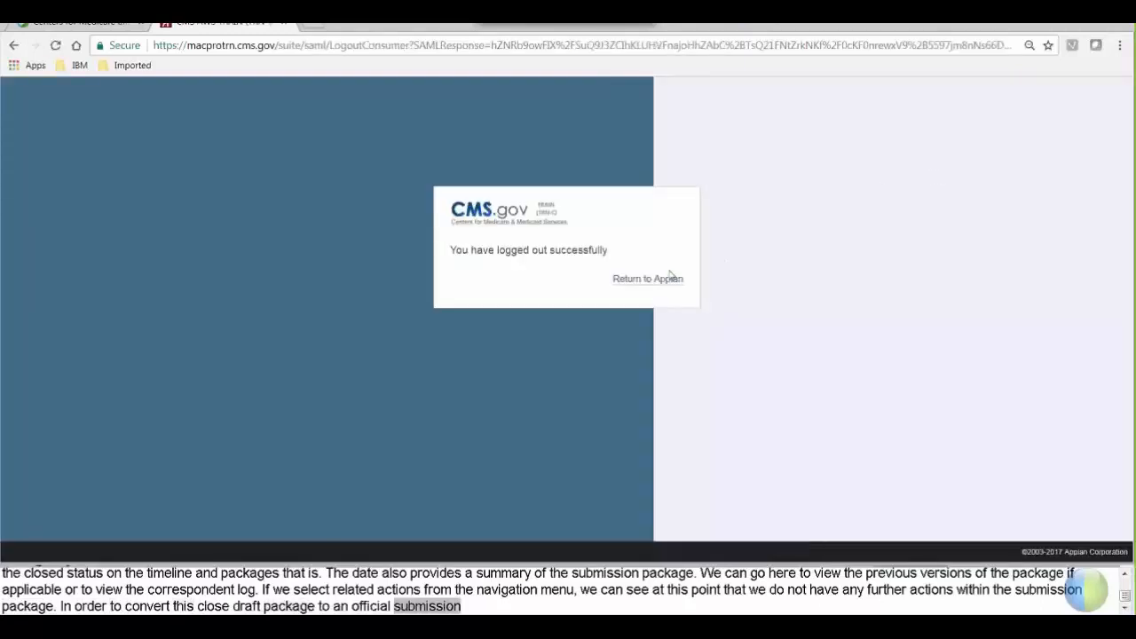
Return to the CMS login page and accept the system use notice.
{"action": "left_click", "coordinate": [657, 281]}
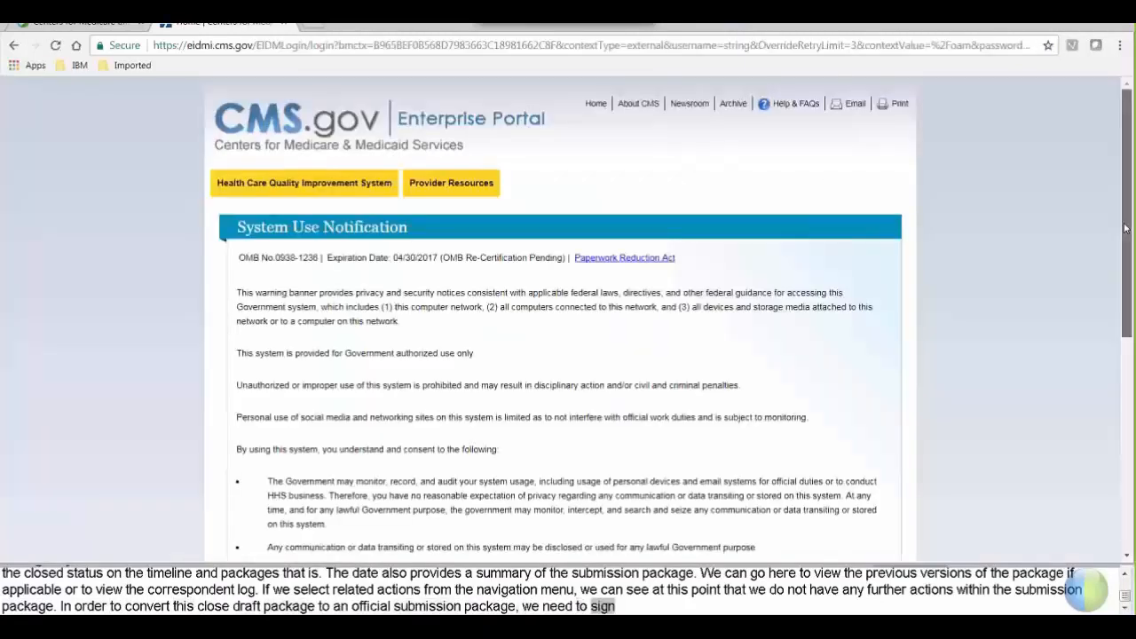
{"action": "left_click_drag", "start_coordinate": [1132, 297], "coordinate": [1129, 470]}
{"action": "left_click", "coordinate": [371, 337]}
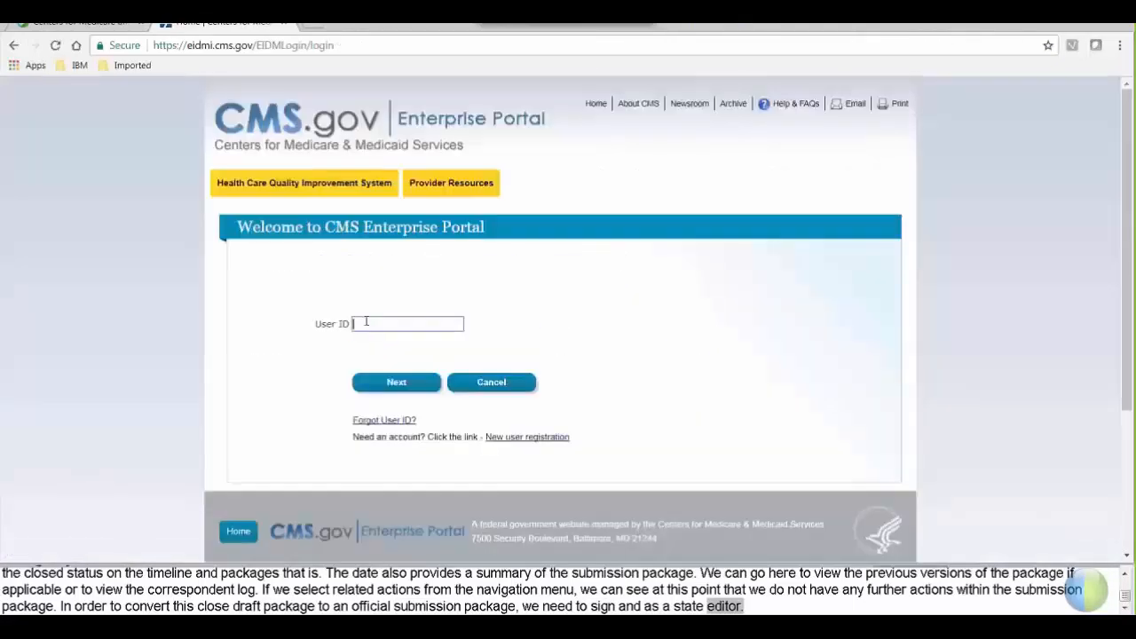
Log in to MACPro with the state editor's user ID and password.
{"action": "left_click", "coordinate": [366, 321]}
{"action": "type", "text": "TrainingSENE"}
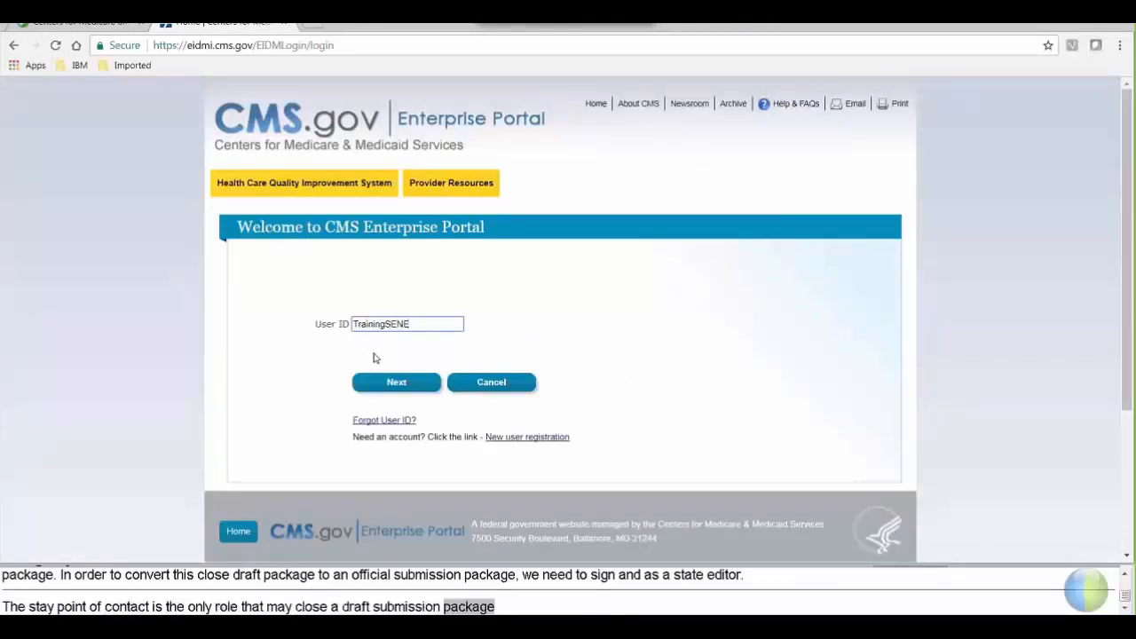
{"action": "left_click", "coordinate": [385, 380]}
{"action": "left_click", "coordinate": [371, 324]}
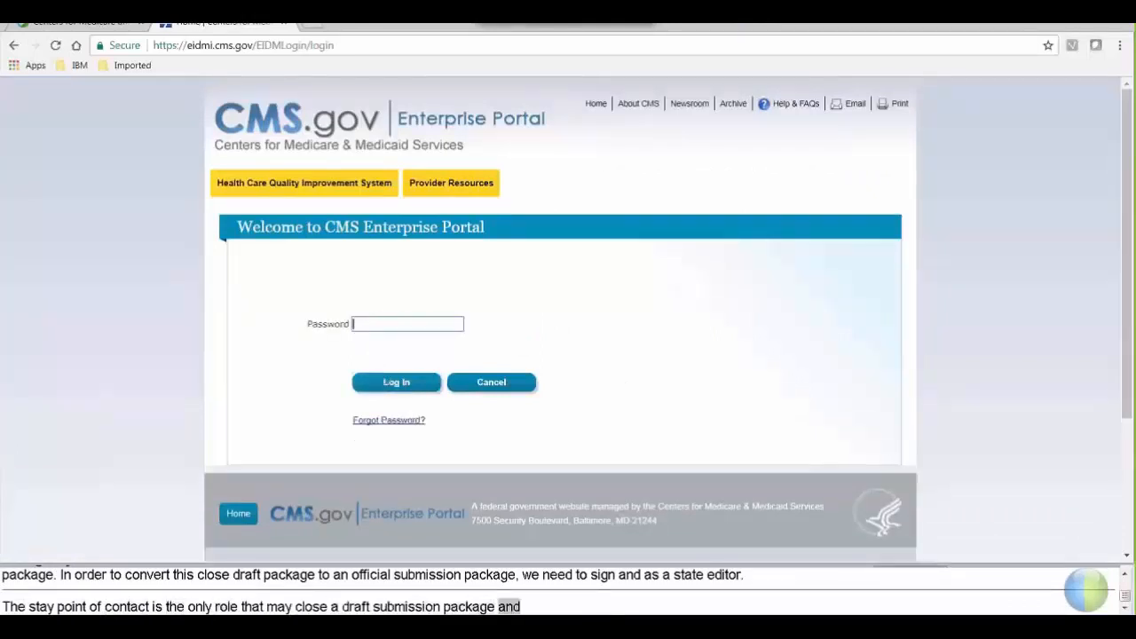
{"action": "type", "text": "•••••••••"}
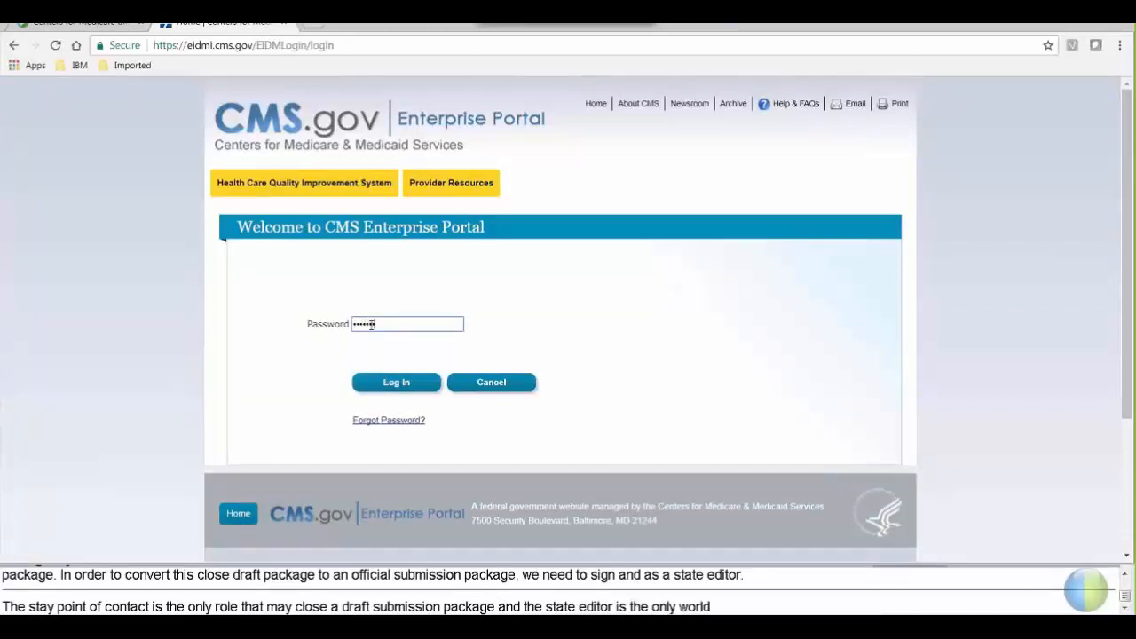
{"action": "left_click", "coordinate": [384, 383]}
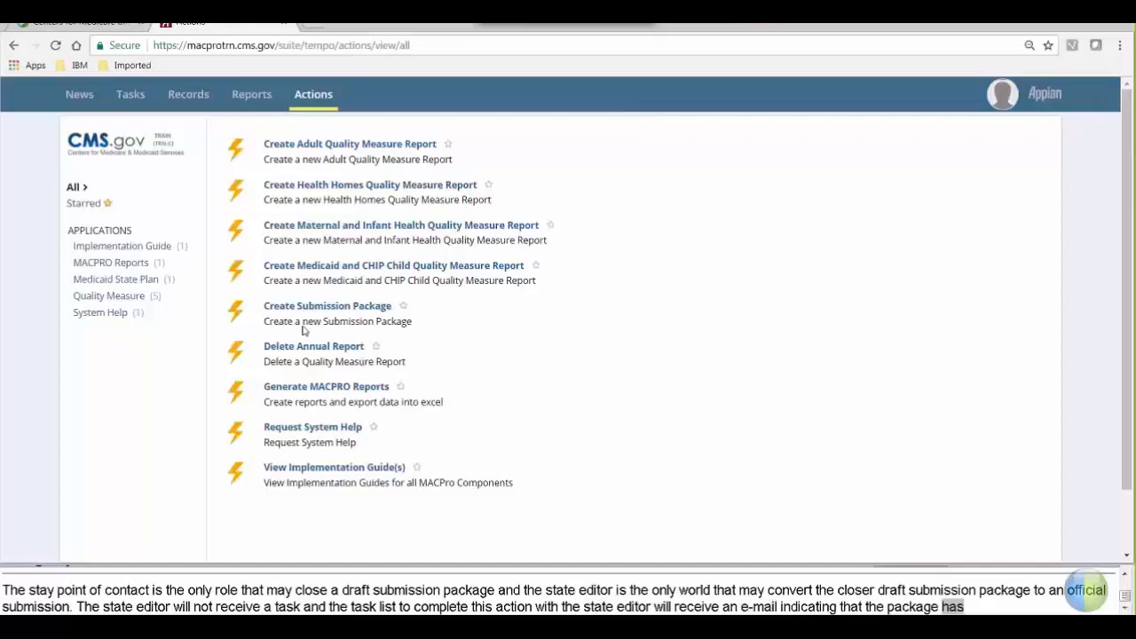
Open the closed draft package NE2017MS0002D from the state's Submission Packages records.
{"action": "left_click", "coordinate": [197, 104]}
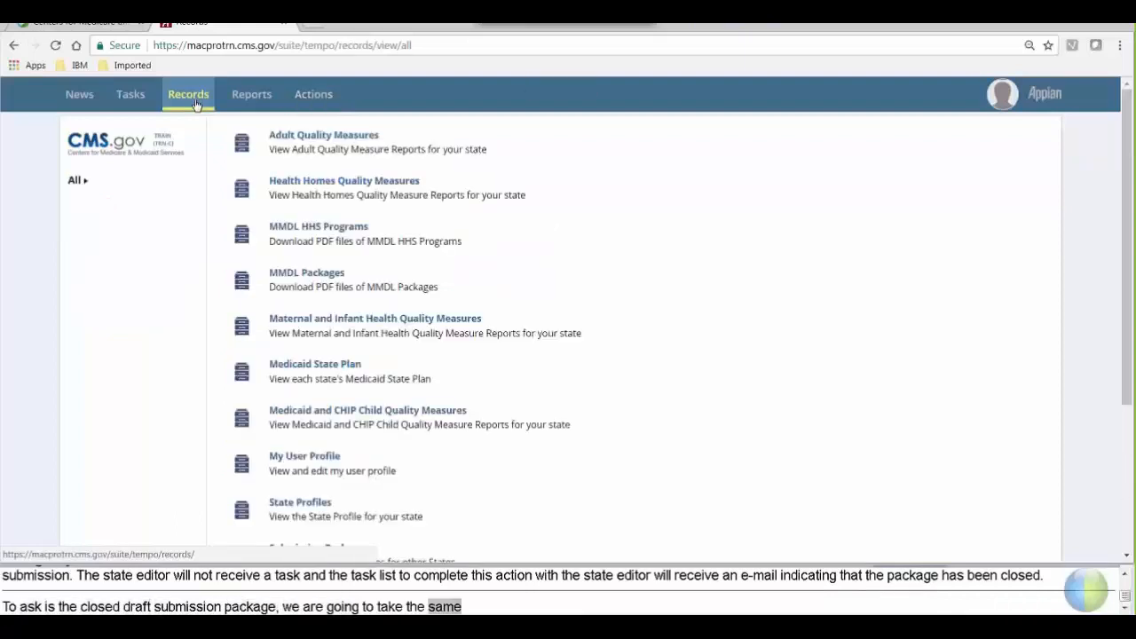
{"action": "left_click_drag", "start_coordinate": [1127, 384], "coordinate": [1126, 515]}
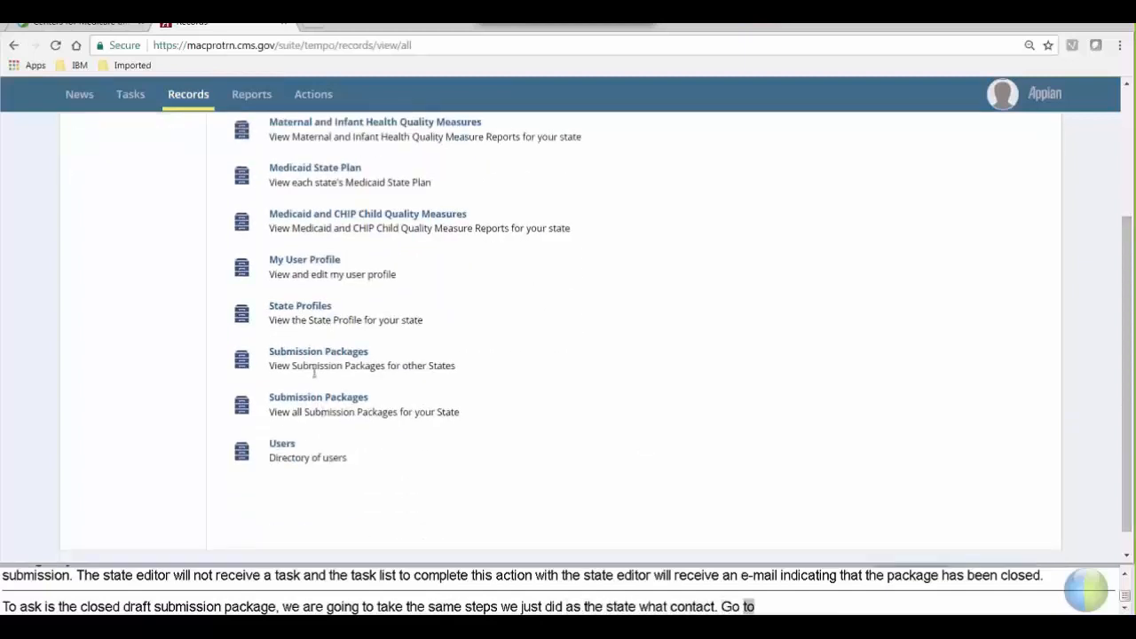
{"action": "left_click", "coordinate": [312, 400]}
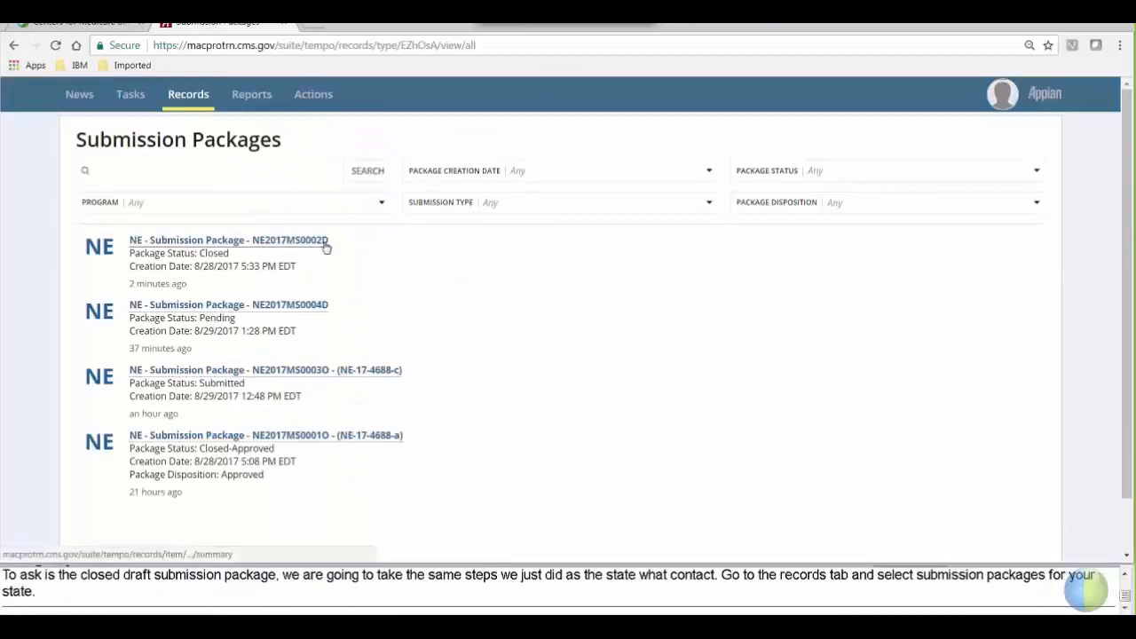
{"action": "left_click", "coordinate": [246, 243]}
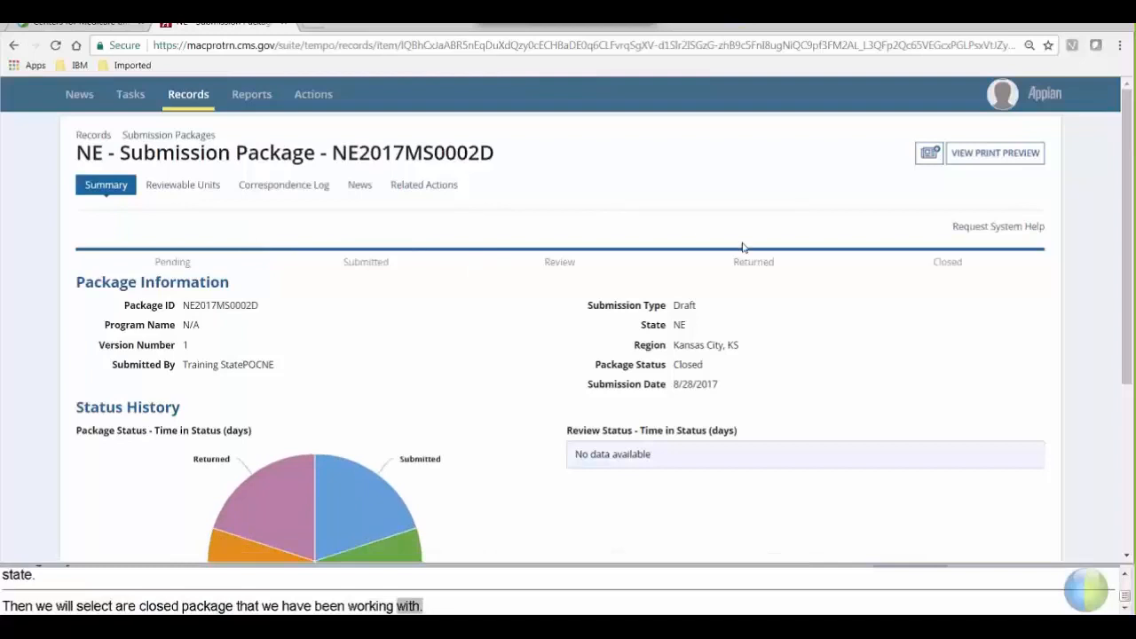
Review the NE2017MS0002D summary, then show its Related Actions, including Convert Draft Package to Official.
{"action": "left_click_drag", "start_coordinate": [1126, 209], "coordinate": [1129, 226]}
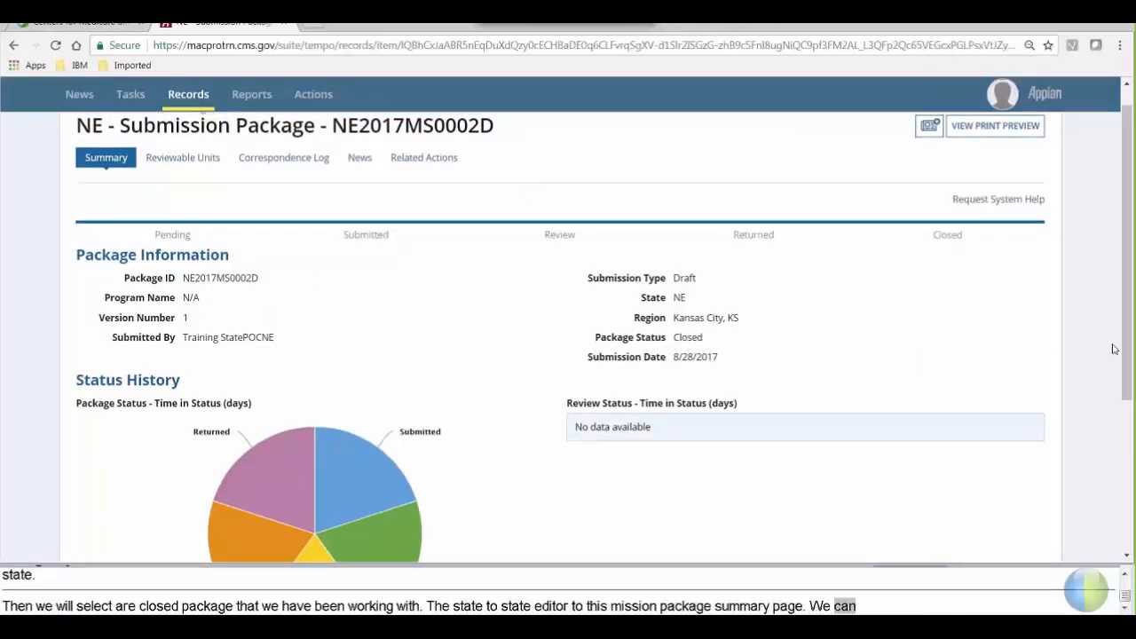
{"action": "left_click_drag", "start_coordinate": [1120, 355], "coordinate": [1127, 518]}
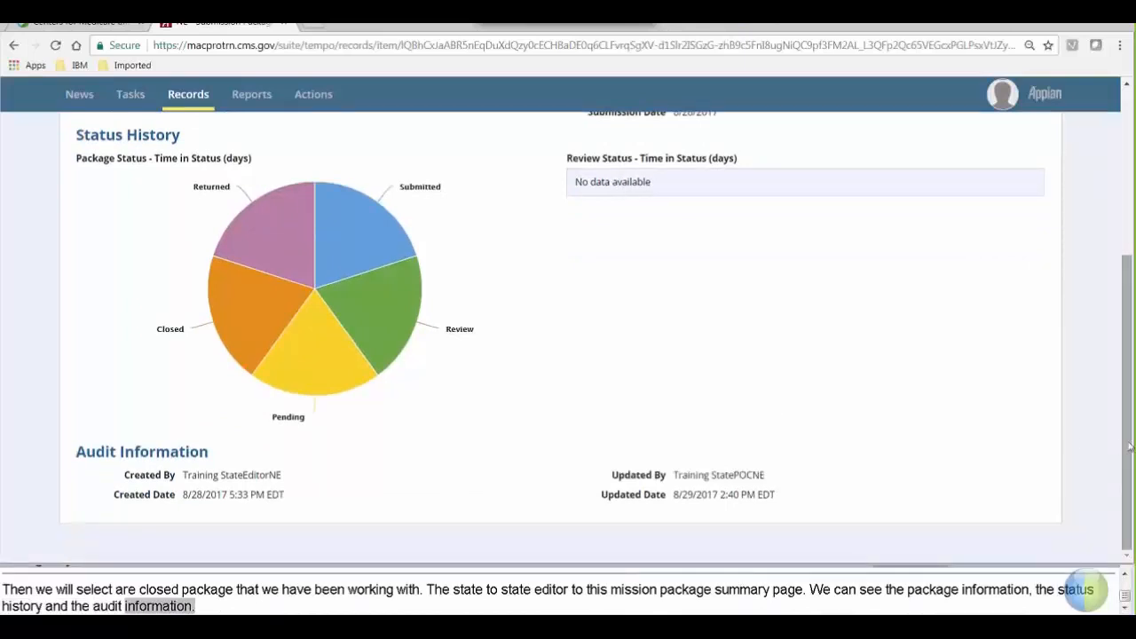
{"action": "scroll", "coordinate": [1095, 249], "scroll_direction": "up", "scroll_amount": 3}
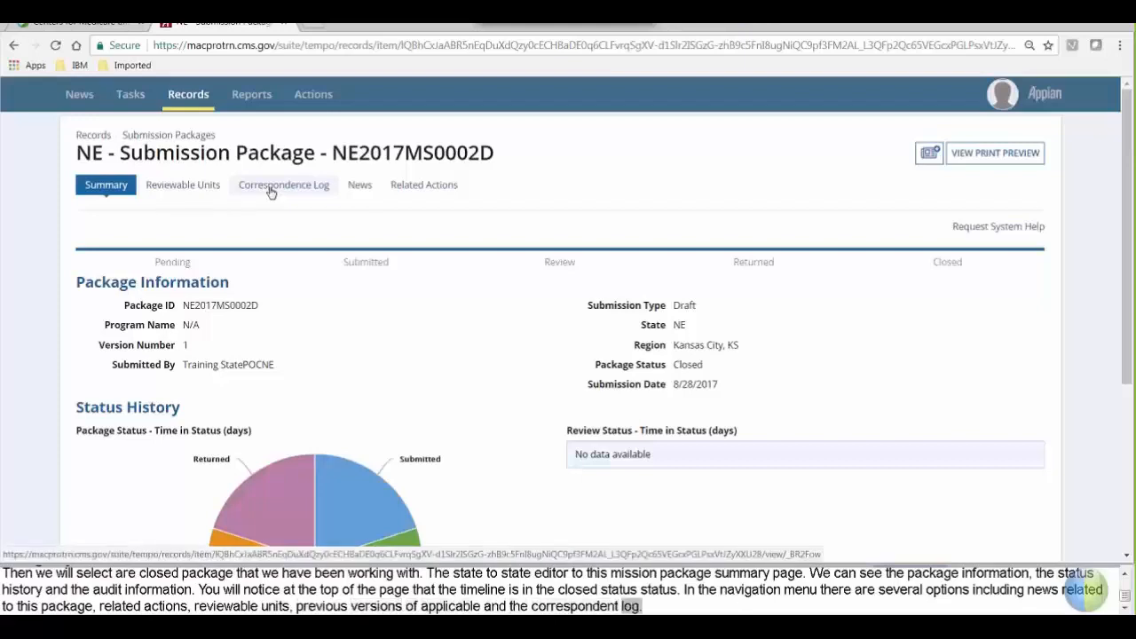
{"action": "left_click", "coordinate": [403, 189]}
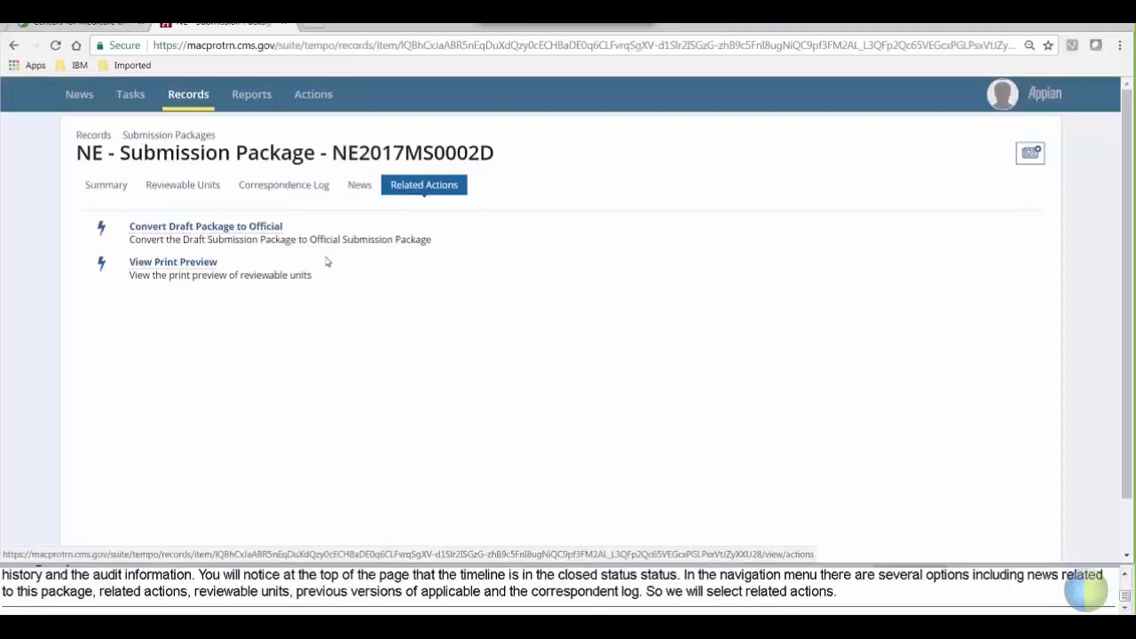
Start the draft-to-official conversion with SPA ID NE-17-4688-b and one shared effective date for all units.
{"action": "left_click", "coordinate": [236, 229]}
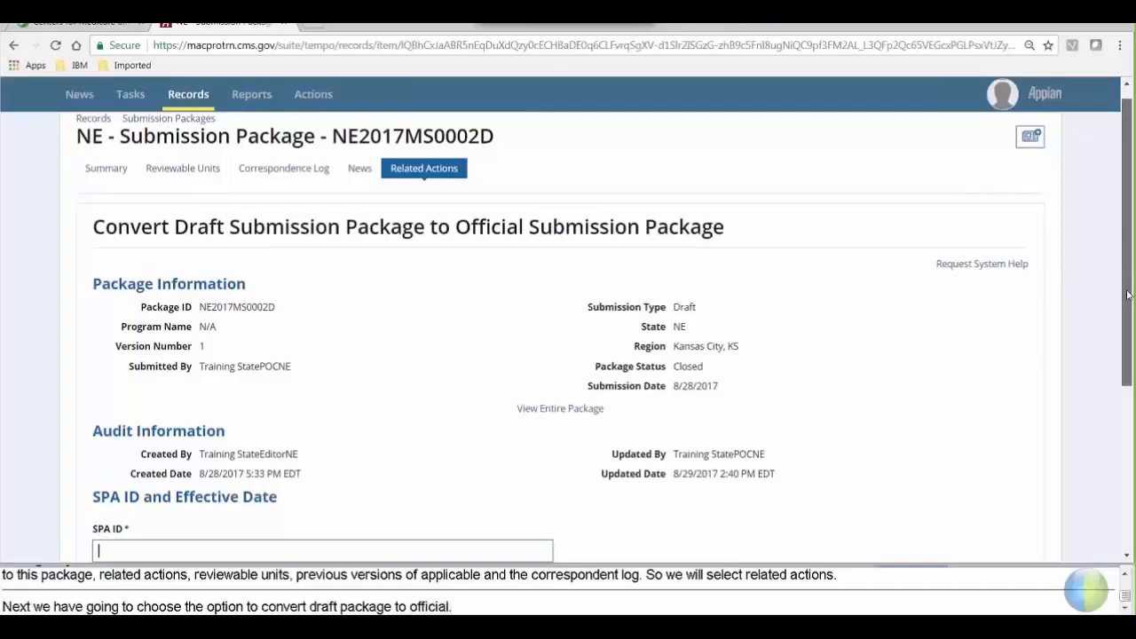
{"action": "scroll", "coordinate": [1128, 284], "scroll_direction": "down", "scroll_amount": 2}
{"action": "scroll", "coordinate": [568, 337], "scroll_direction": "down", "scroll_amount": 2}
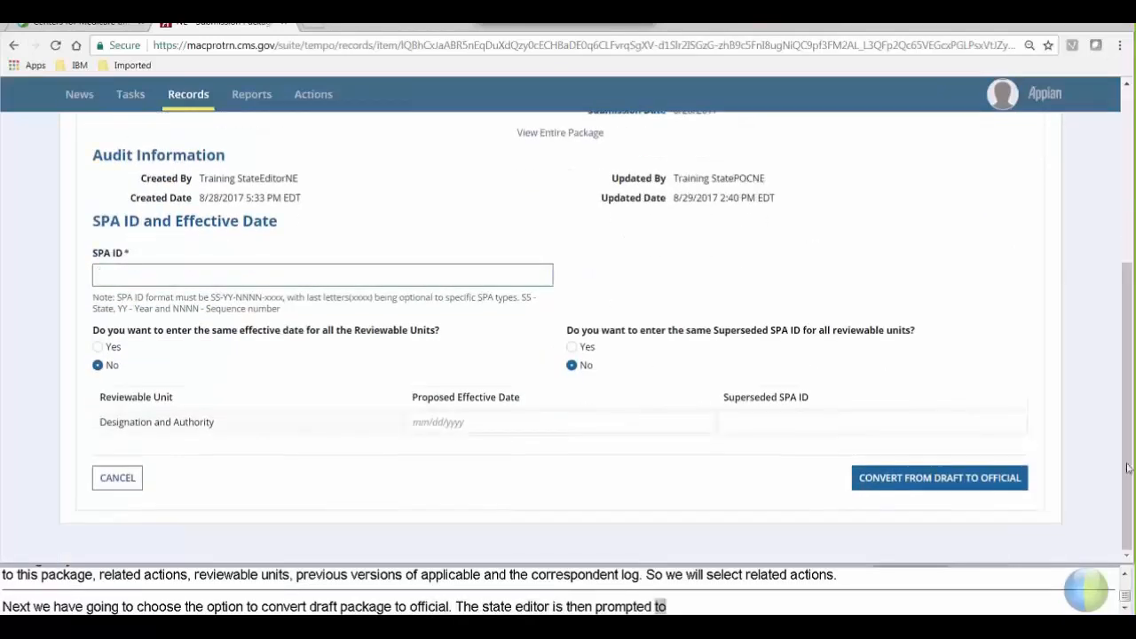
{"action": "left_click", "coordinate": [308, 279]}
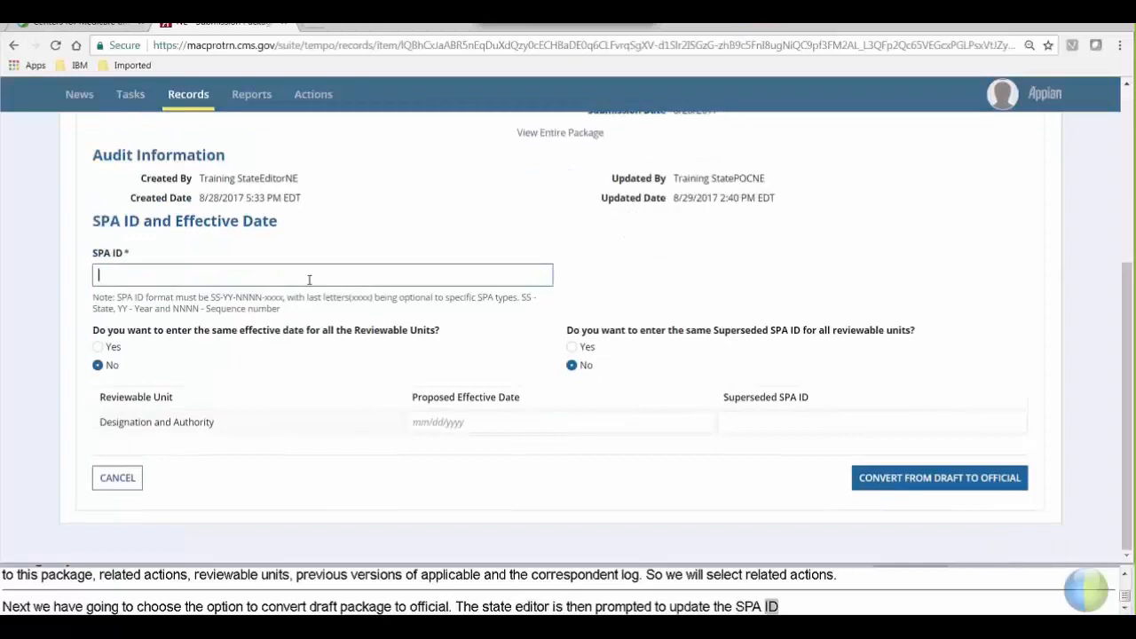
{"action": "type", "text": "NE"}
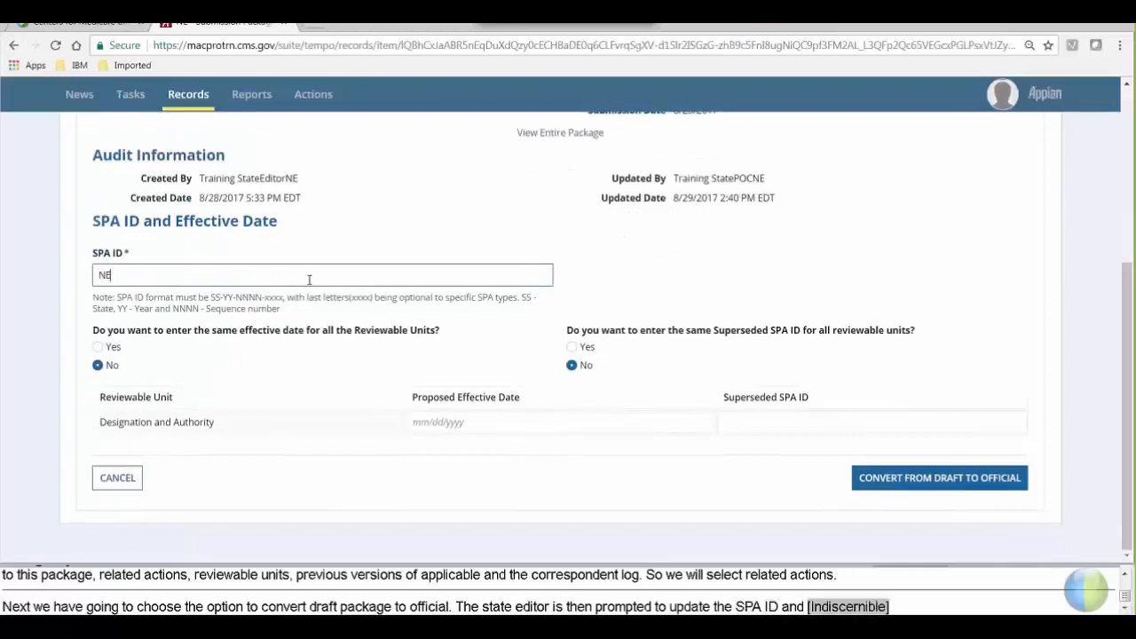
{"action": "type", "text": "-17-"}
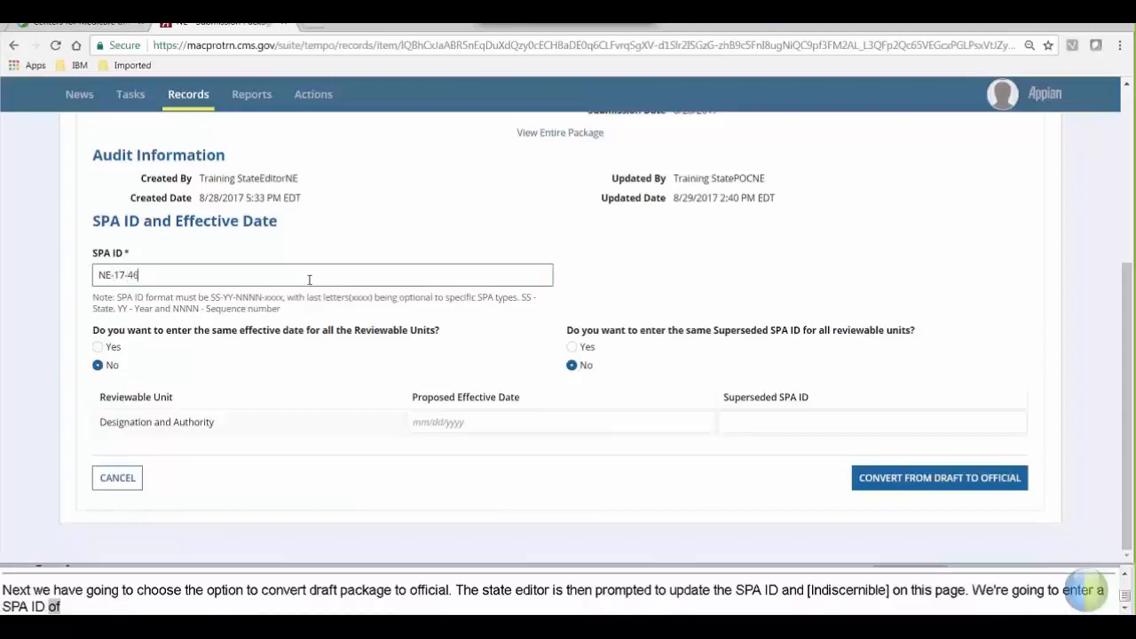
{"action": "type", "text": "4688-b"}
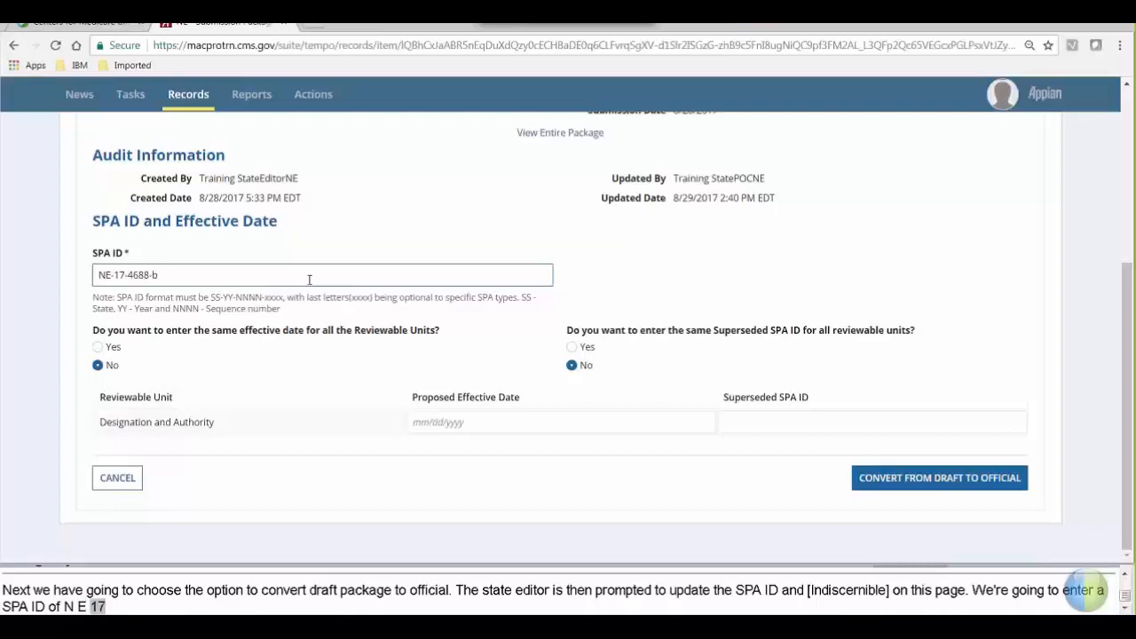
{"action": "left_click", "coordinate": [242, 352]}
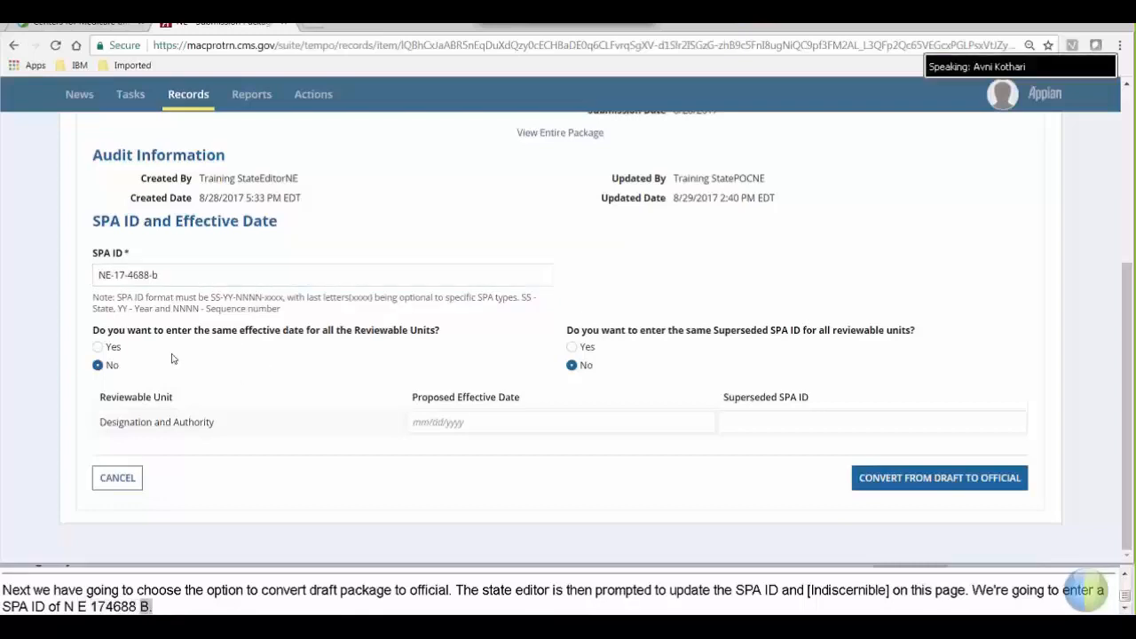
{"action": "left_click", "coordinate": [97, 348]}
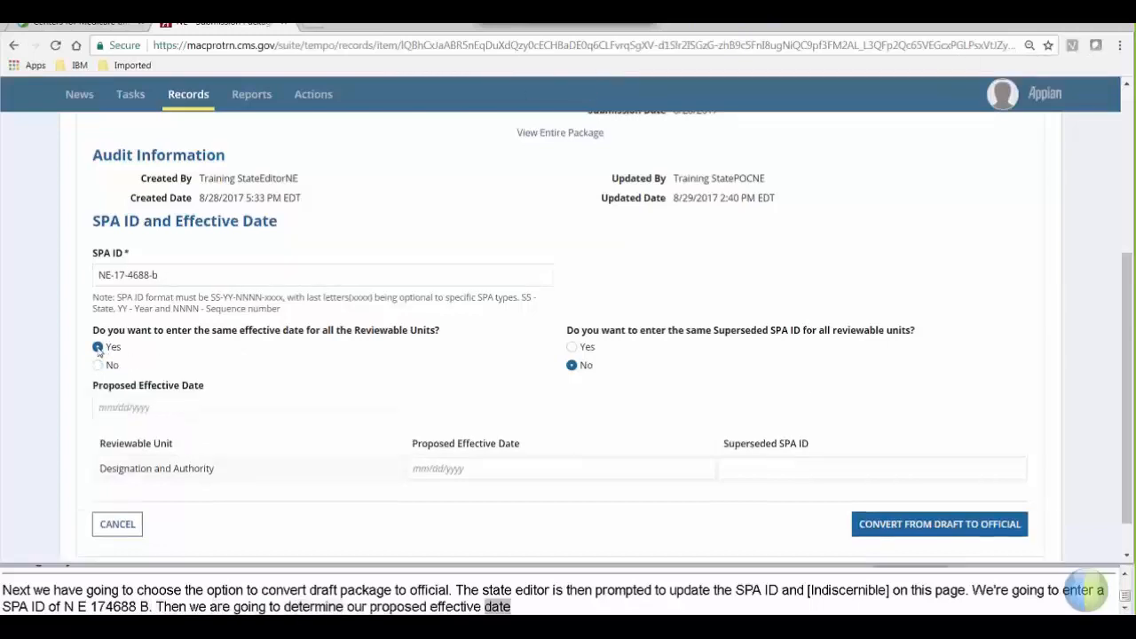
Set the proposed effective date to 08/29/2017 and begin the superseded SPA ID 'NE-17-12'.
{"action": "left_click", "coordinate": [128, 409]}
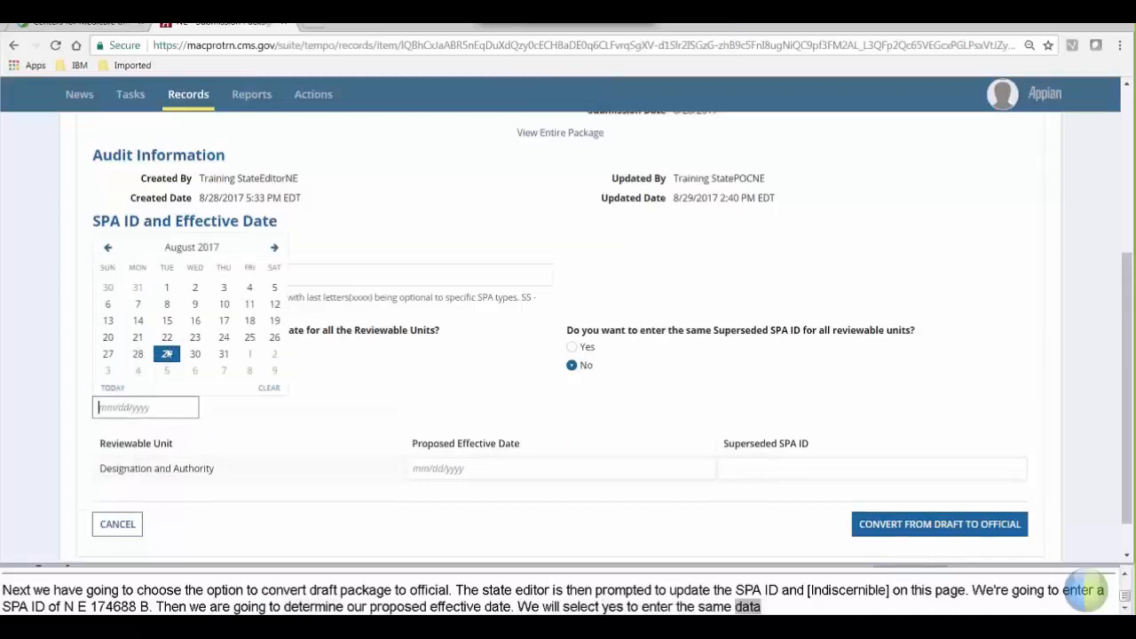
{"action": "left_click", "coordinate": [167, 353]}
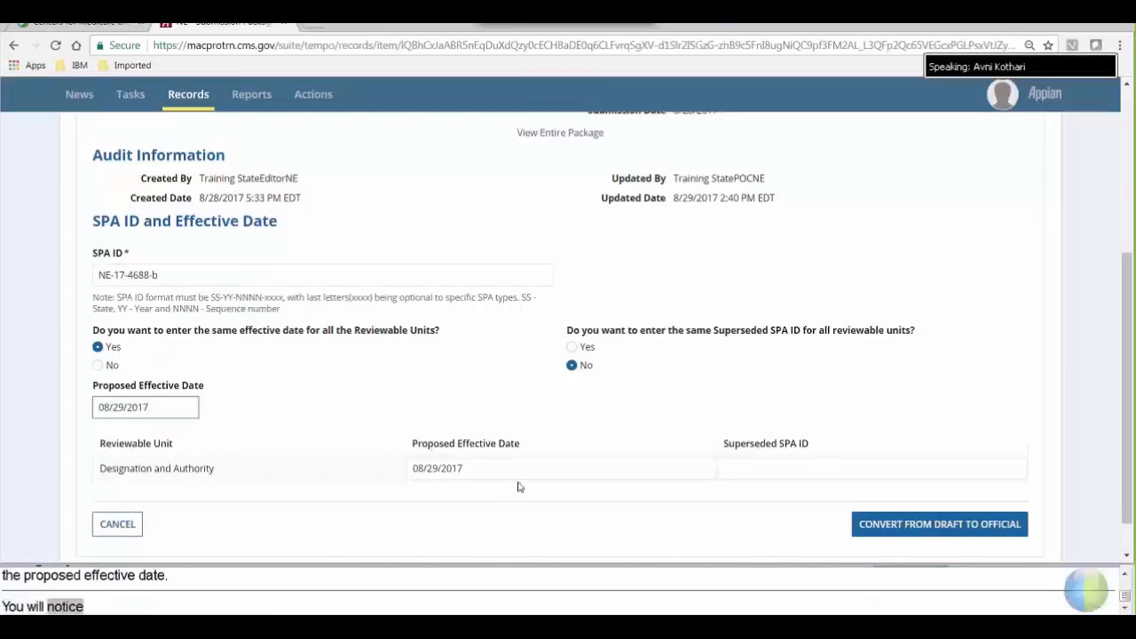
{"action": "left_click", "coordinate": [748, 473]}
{"action": "type", "text": "NE-1"}
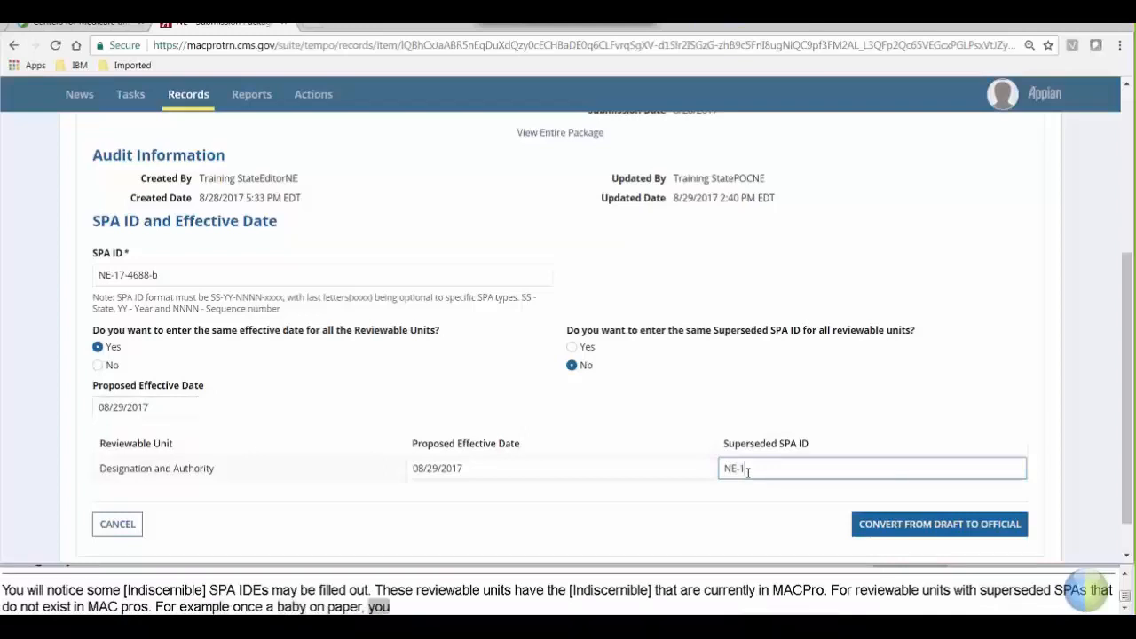
{"action": "type", "text": "7-1234"}
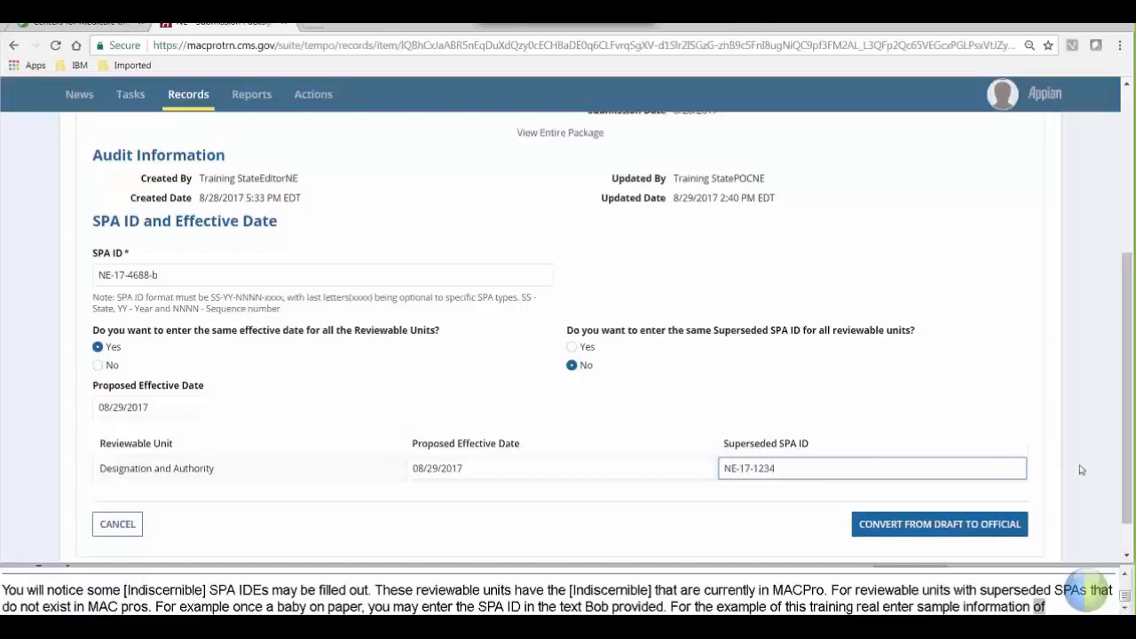
Convert NE2017MS0002D from draft to official, confirm with Yes, and go back to Records.
{"action": "left_click", "coordinate": [990, 524]}
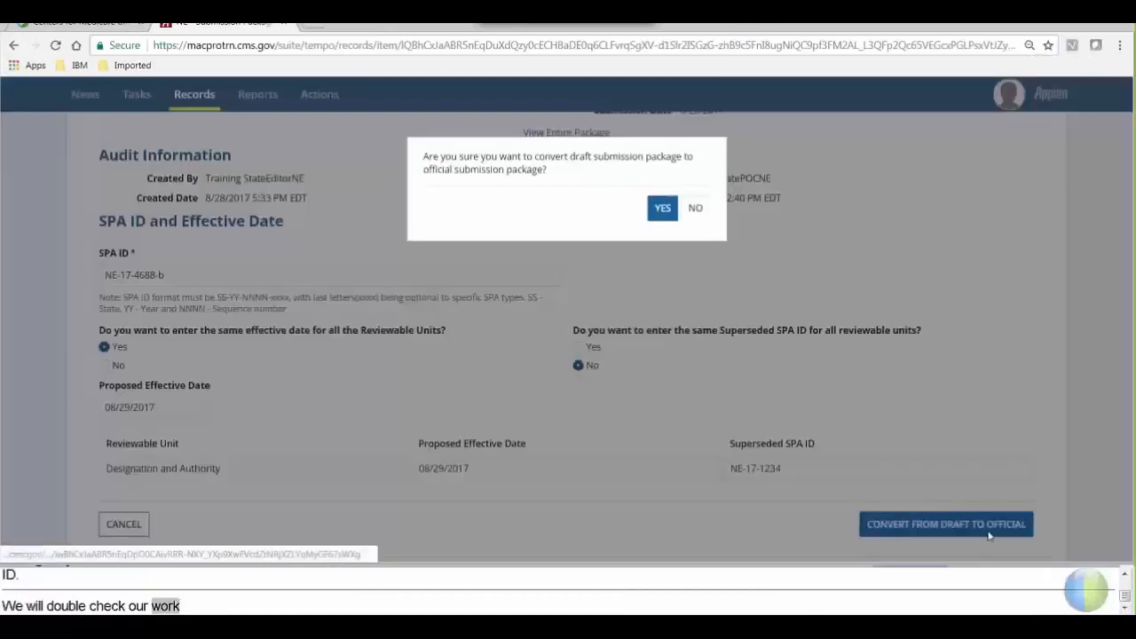
{"action": "left_click", "coordinate": [662, 208]}
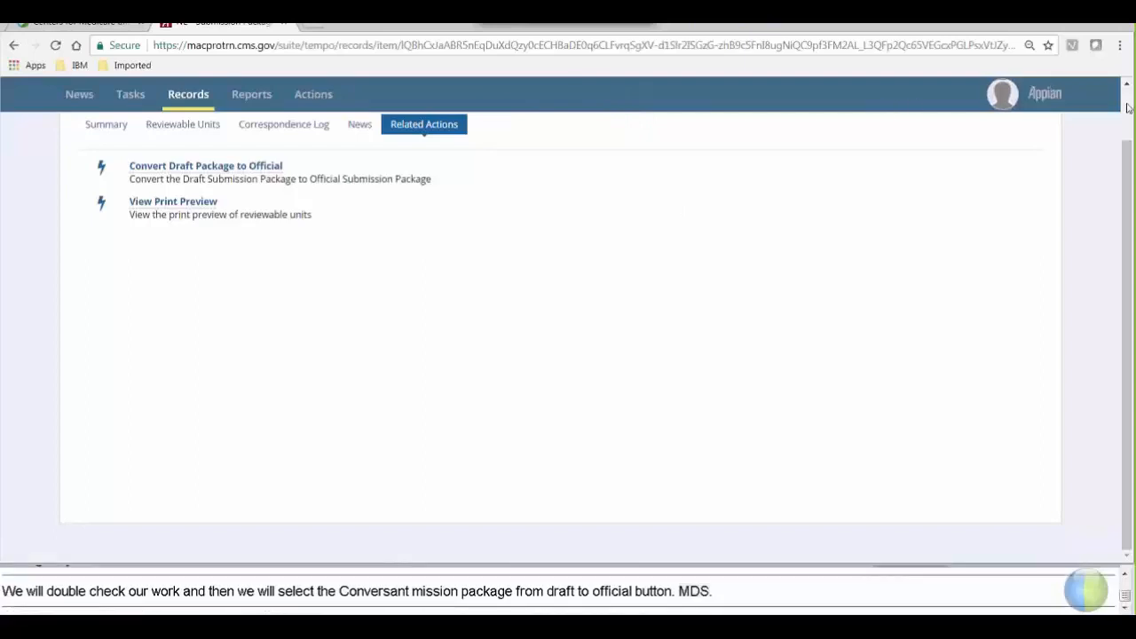
{"action": "scroll", "coordinate": [1127, 106], "scroll_direction": "up", "scroll_amount": 1}
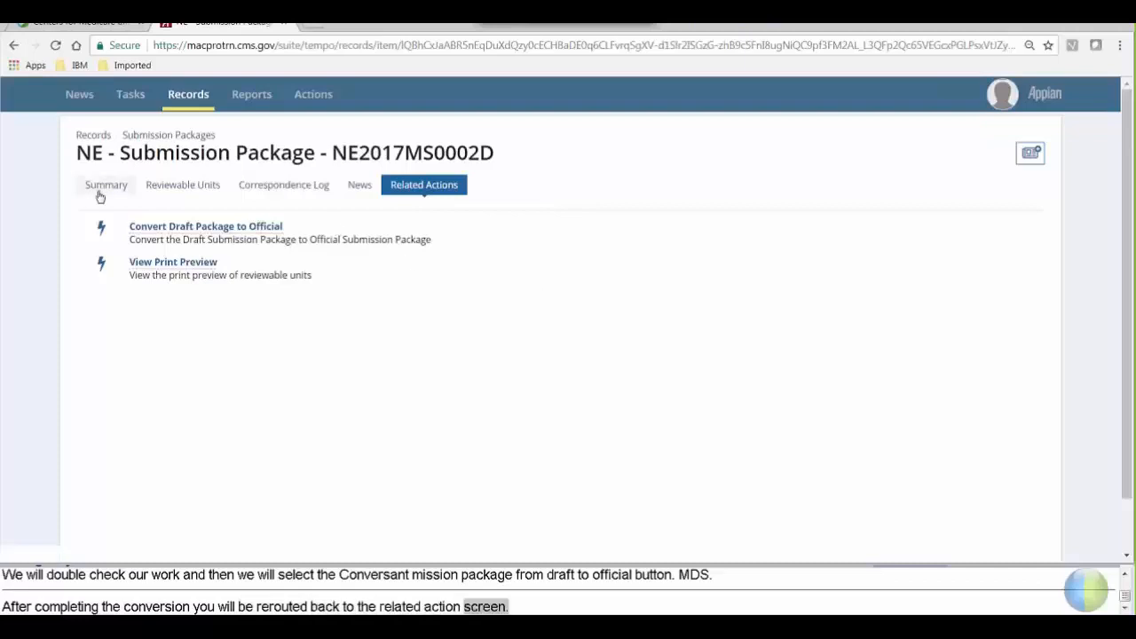
{"action": "left_click", "coordinate": [183, 112]}
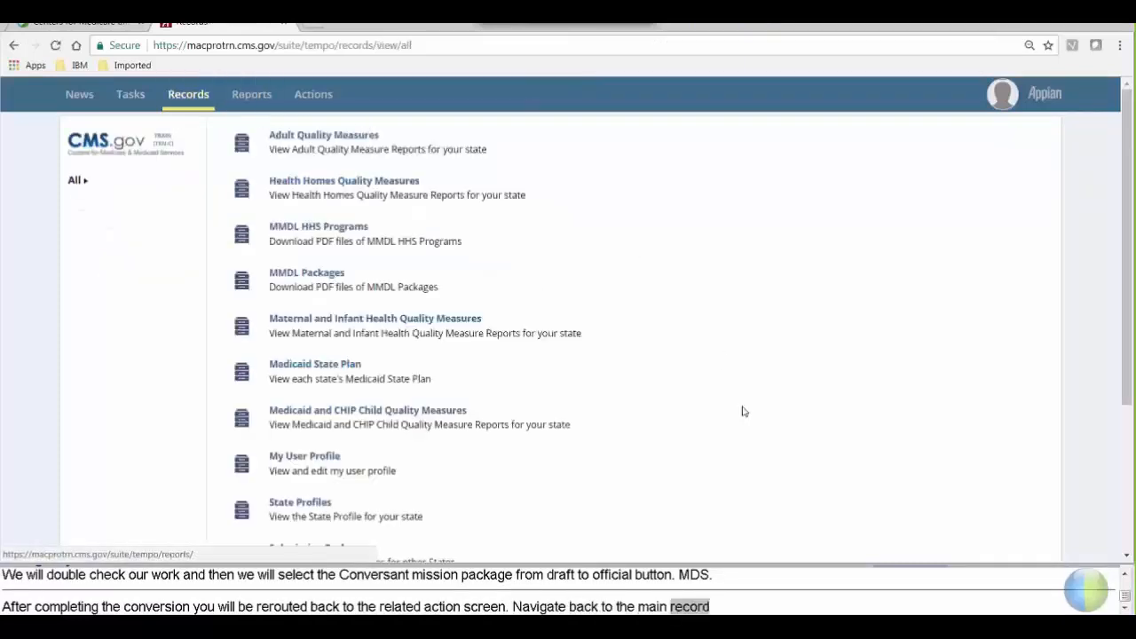
Open official package NE2017MS0005O from the state's Submission Packages list.
{"action": "scroll", "coordinate": [1128, 368], "scroll_direction": "down", "scroll_amount": 3}
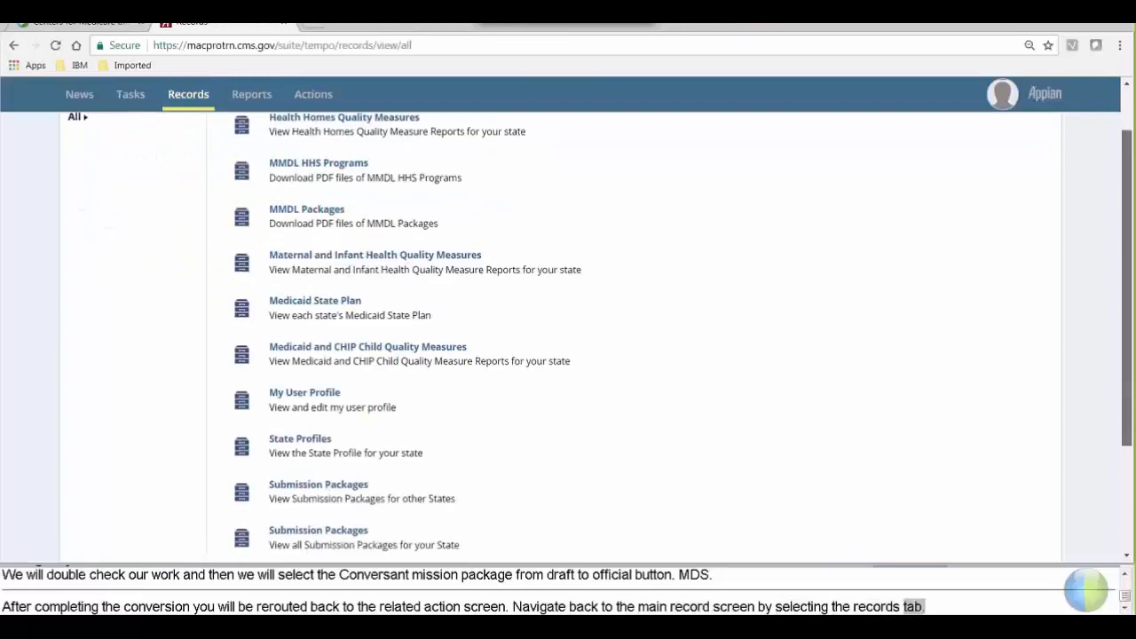
{"action": "left_click", "coordinate": [329, 414]}
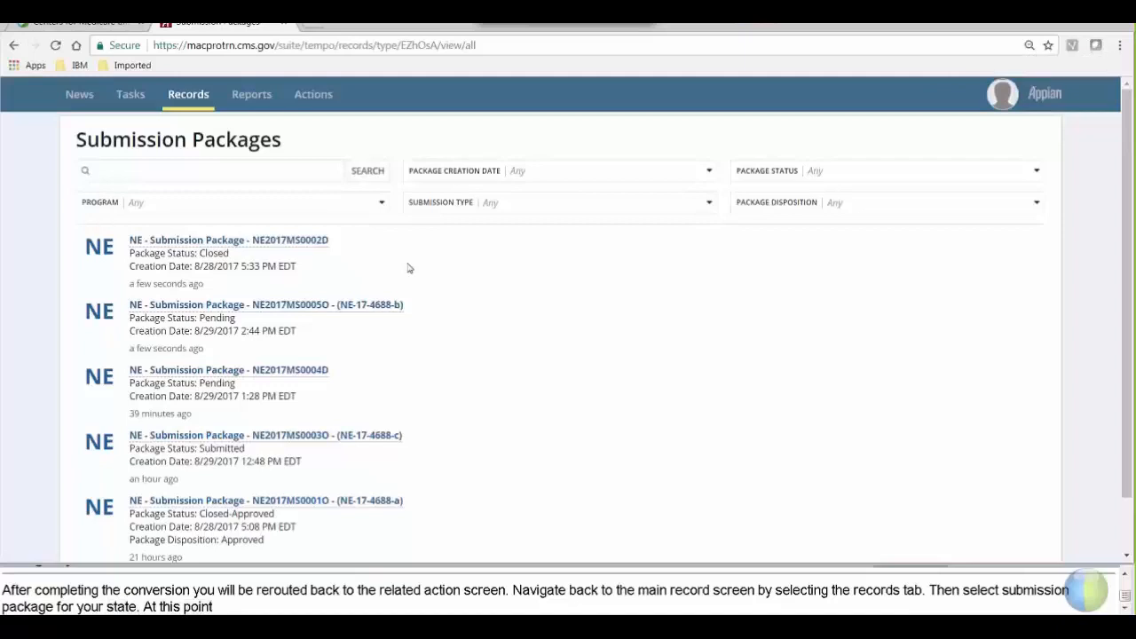
{"action": "left_click", "coordinate": [386, 311]}
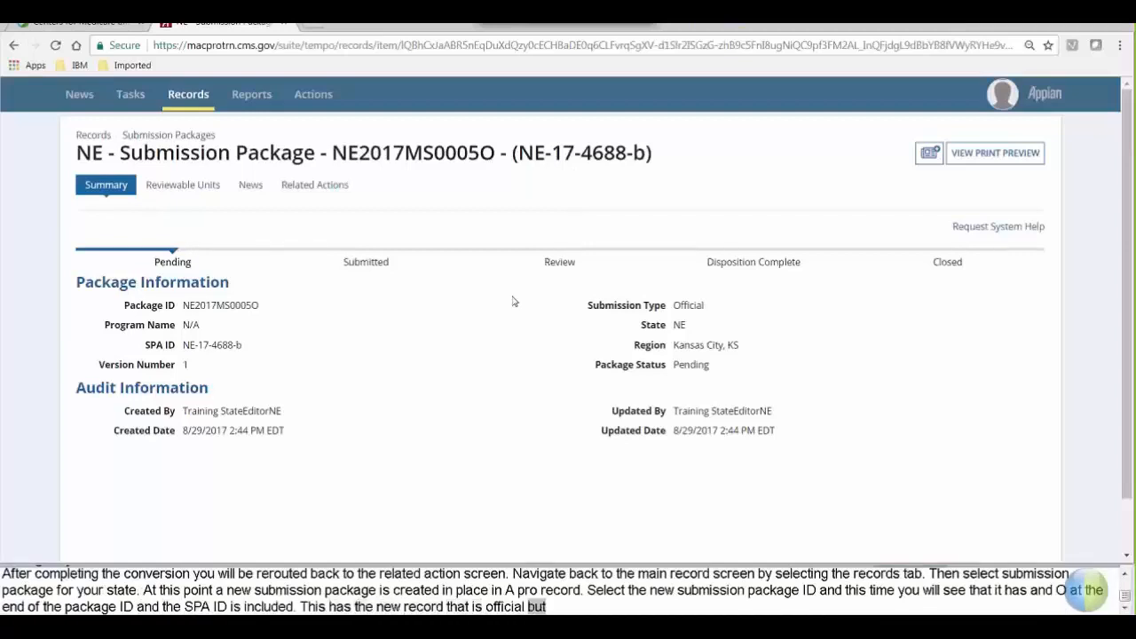
Save Public Comment as notice not required or solicited, with Validate set to Yes.
{"action": "left_click", "coordinate": [315, 185]}
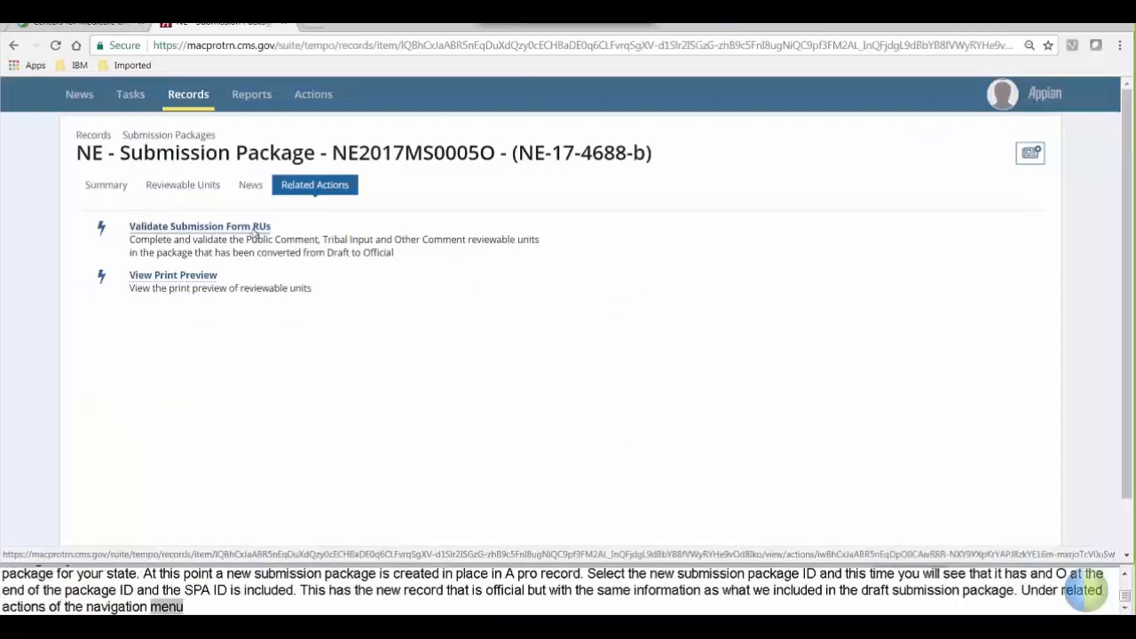
{"action": "left_click", "coordinate": [255, 228]}
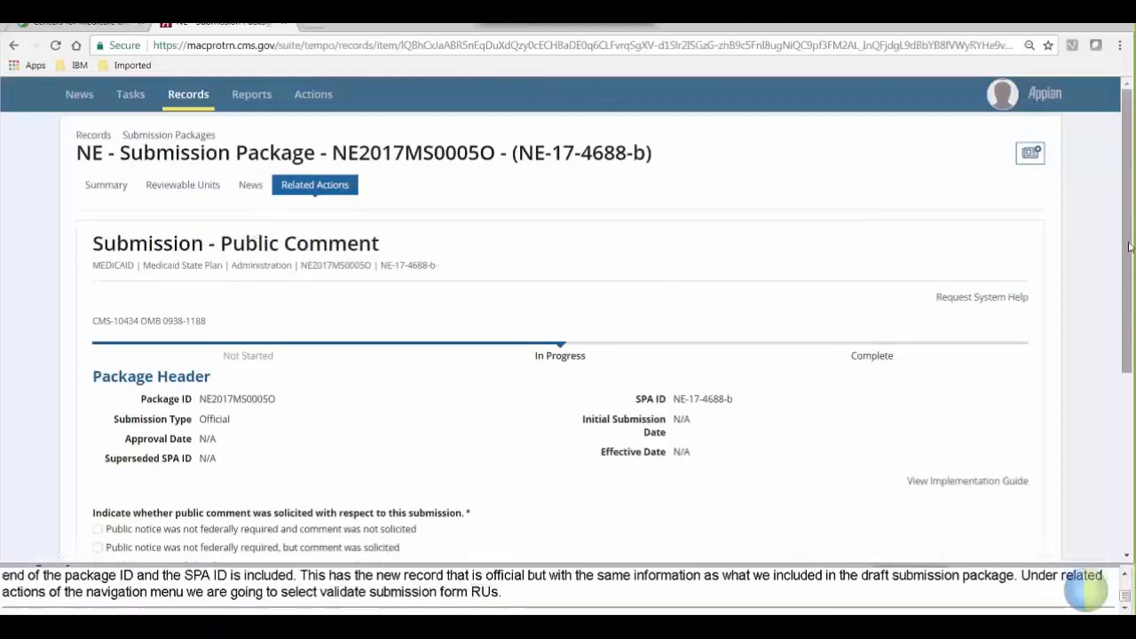
{"action": "left_click_drag", "start_coordinate": [1131, 250], "coordinate": [1130, 321]}
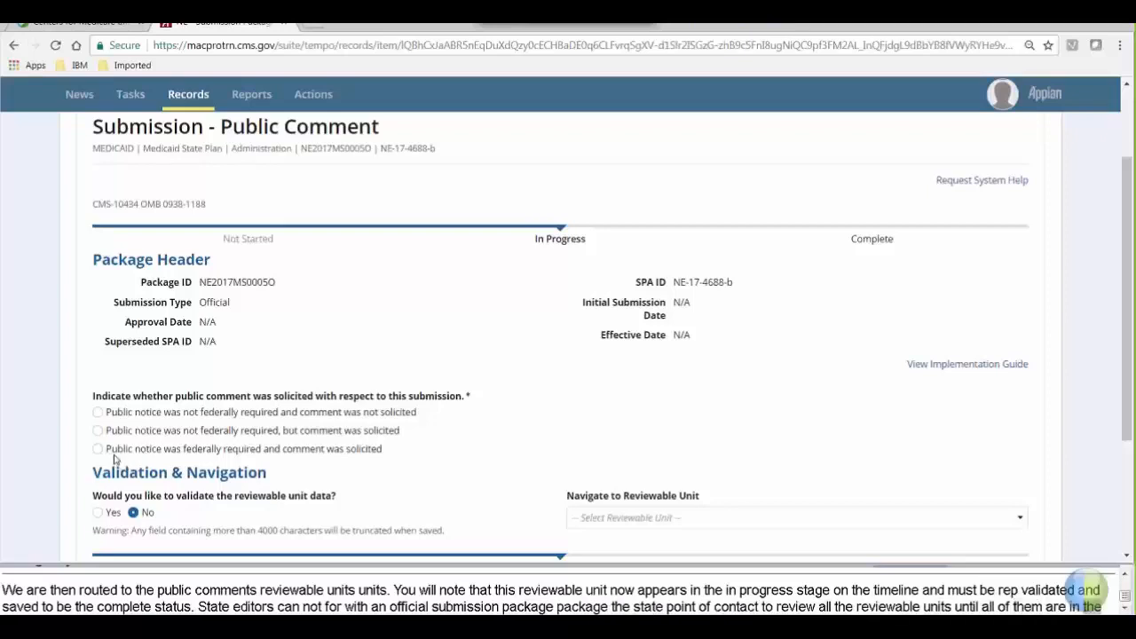
{"action": "left_click", "coordinate": [98, 413]}
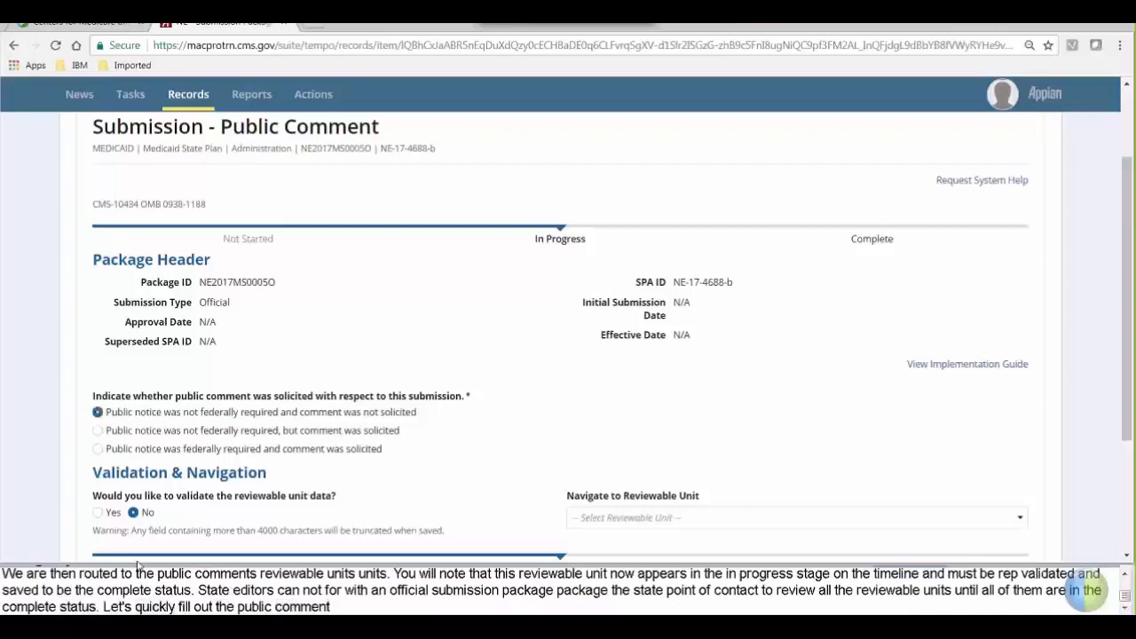
{"action": "left_click", "coordinate": [98, 513]}
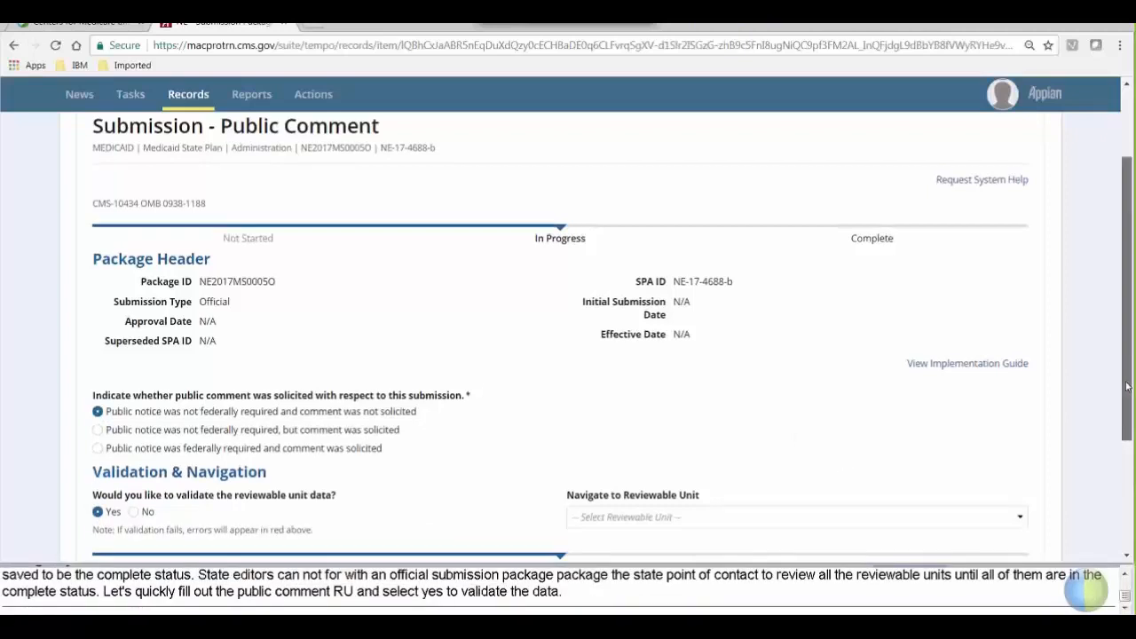
{"action": "scroll", "coordinate": [1127, 386], "scroll_direction": "down", "scroll_amount": 3}
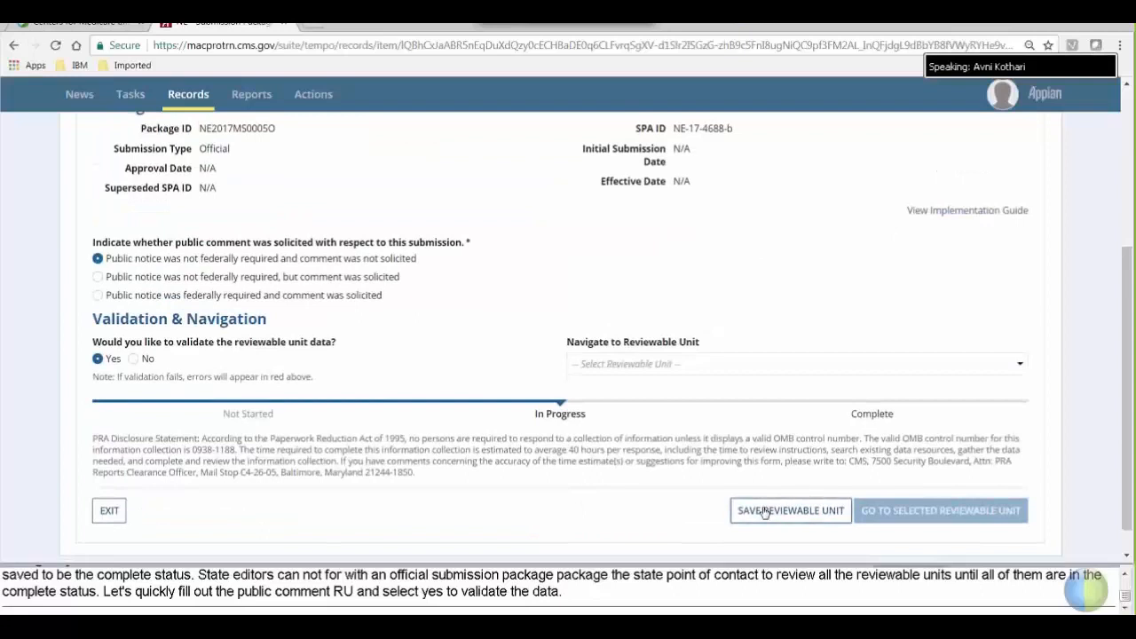
{"action": "left_click", "coordinate": [764, 512]}
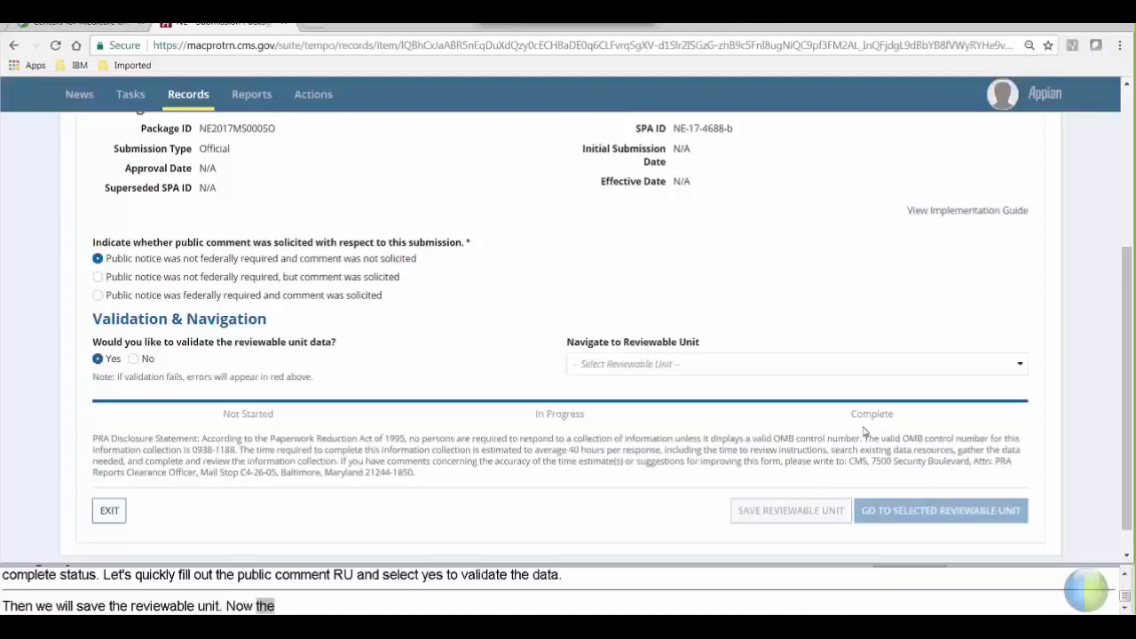
Navigate to the Submission - Tribal Input reviewable unit.
{"action": "left_click", "coordinate": [828, 366]}
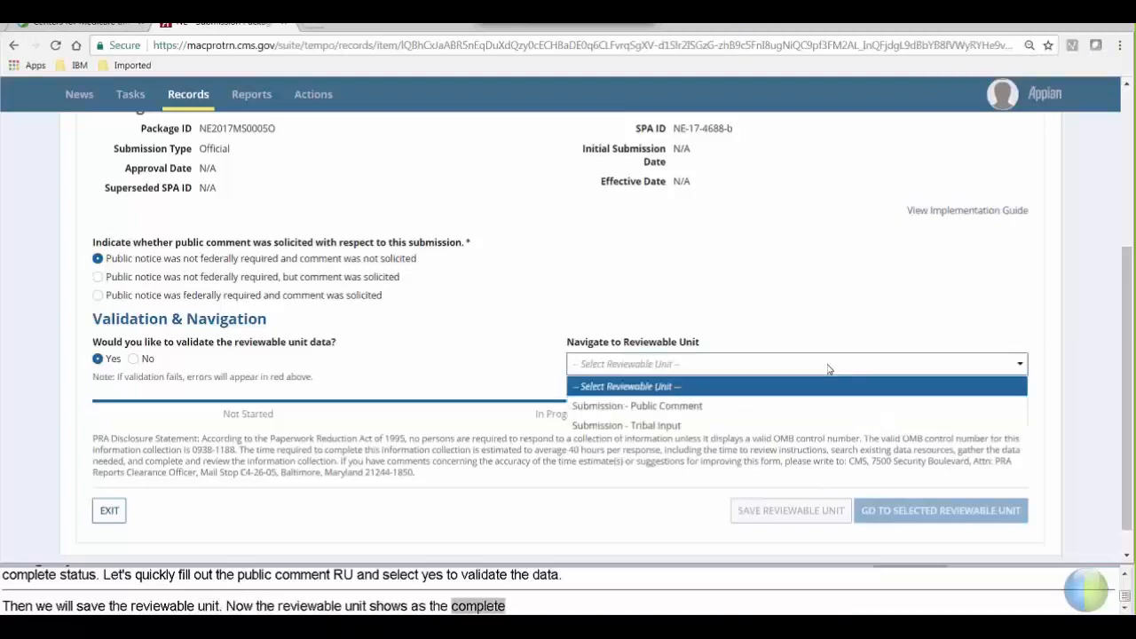
{"action": "left_click", "coordinate": [698, 433]}
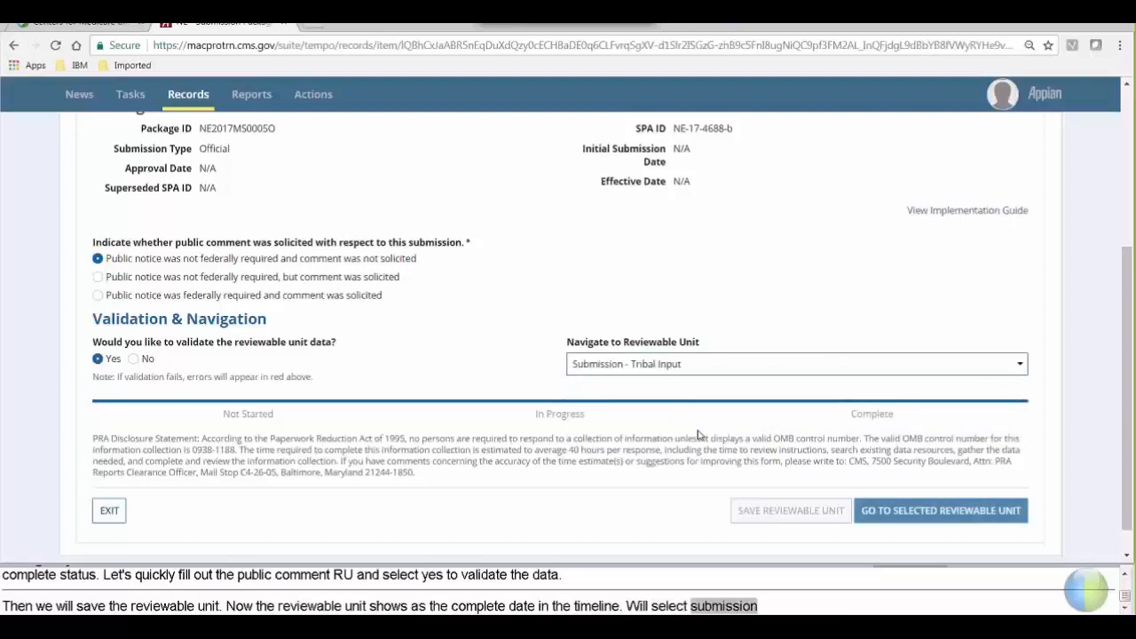
{"action": "left_click", "coordinate": [920, 514]}
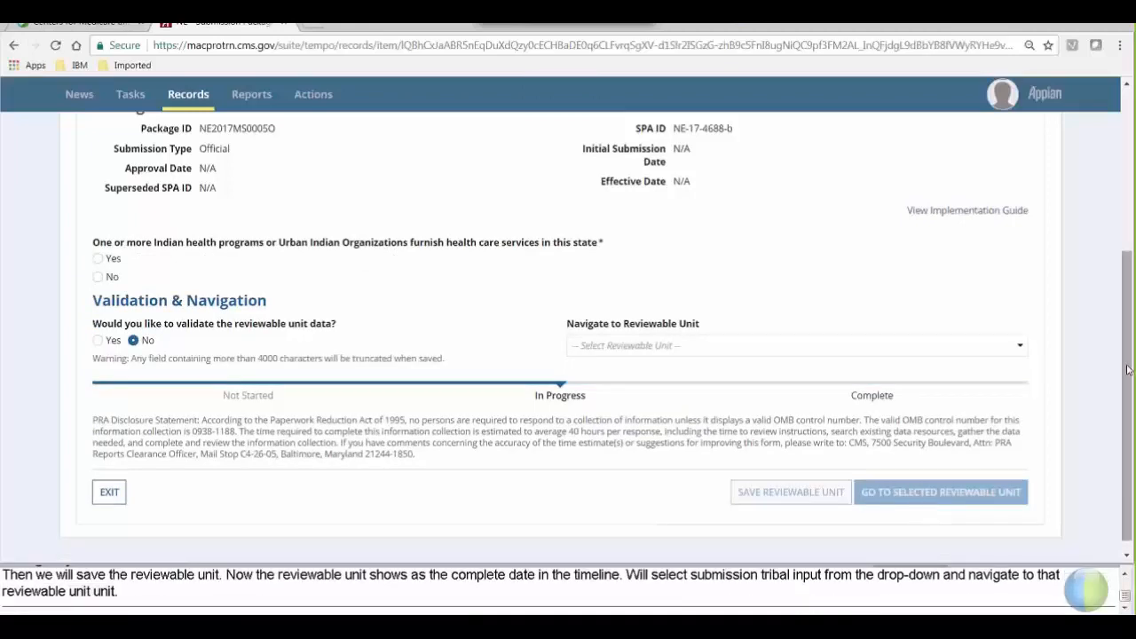
{"action": "scroll", "coordinate": [1101, 233], "scroll_direction": "up", "scroll_amount": 3}
{"action": "scroll", "coordinate": [1101, 312], "scroll_direction": "down", "scroll_amount": 1}
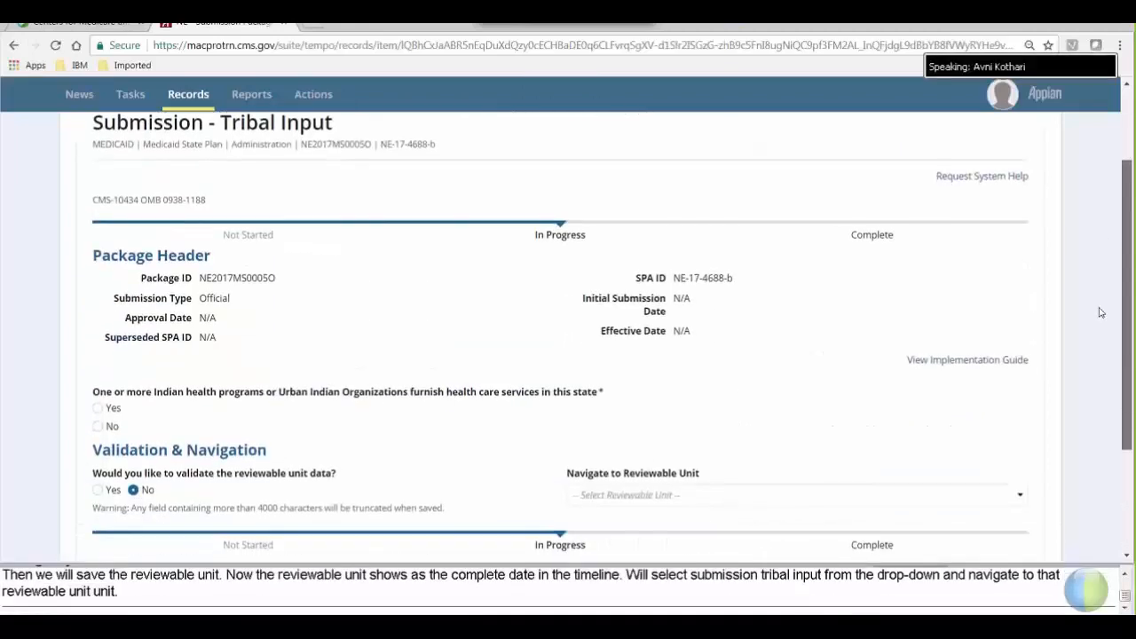
{"action": "scroll", "coordinate": [1101, 313], "scroll_direction": "down", "scroll_amount": 1}
Answer No on Indian health programs, set Validate to Yes, and save the unit.
{"action": "left_click", "coordinate": [99, 370]}
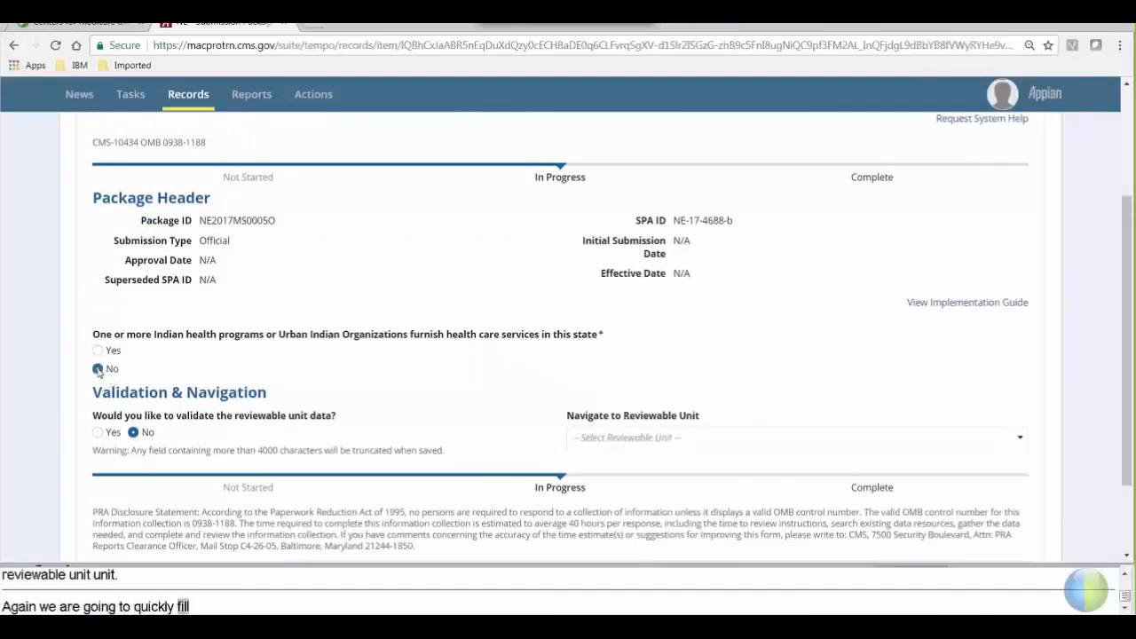
{"action": "left_click", "coordinate": [99, 432]}
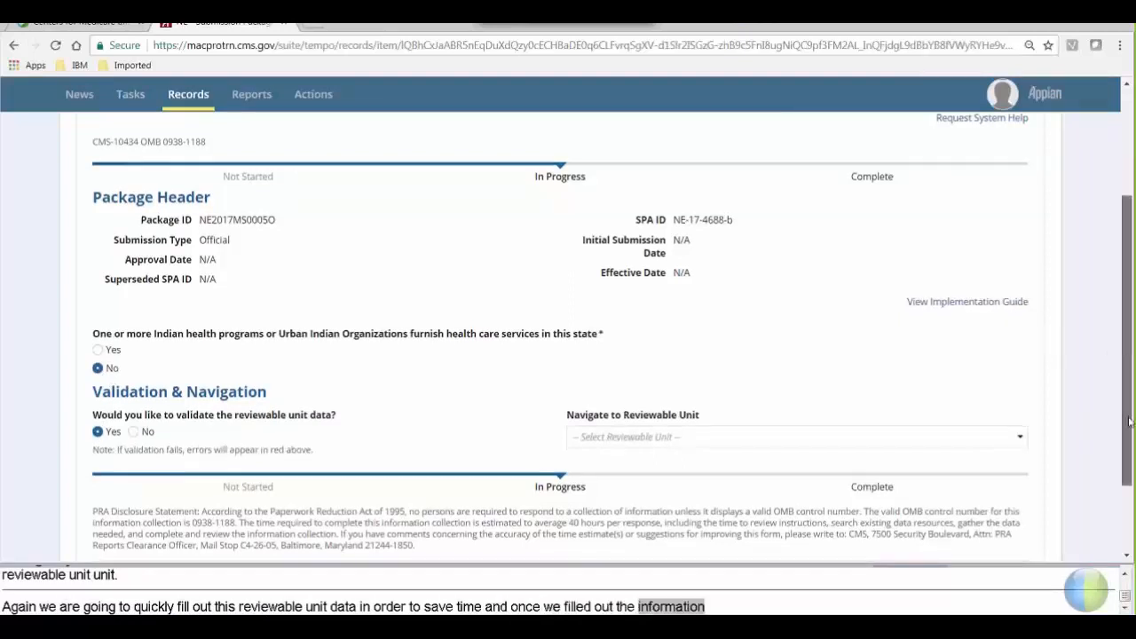
{"action": "scroll", "coordinate": [939, 466], "scroll_direction": "down", "scroll_amount": 2}
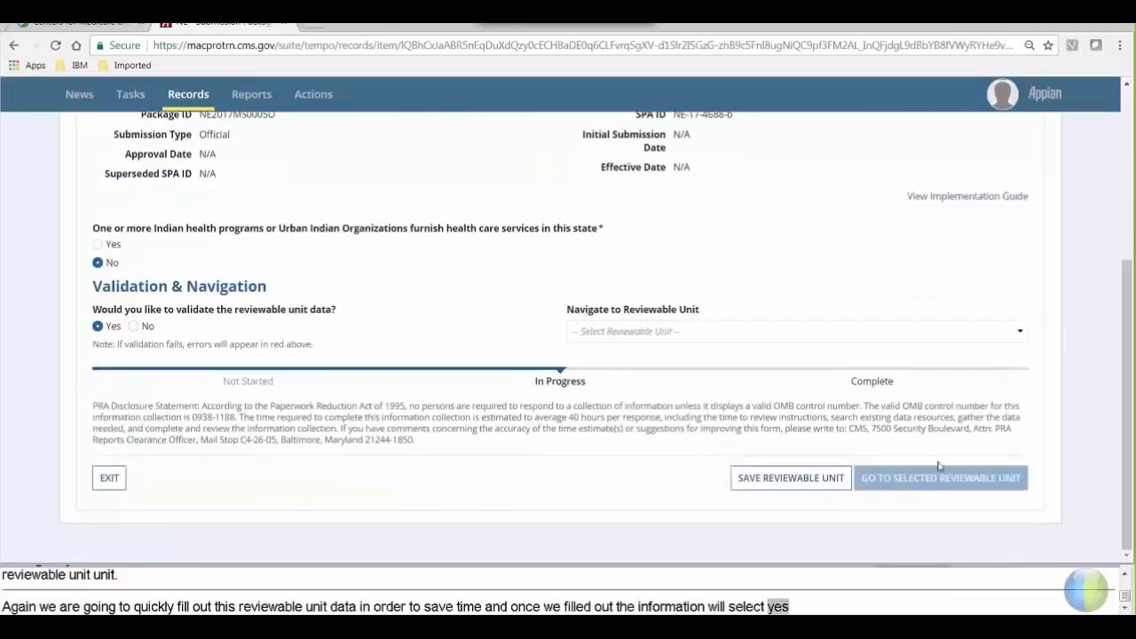
{"action": "left_click", "coordinate": [748, 480]}
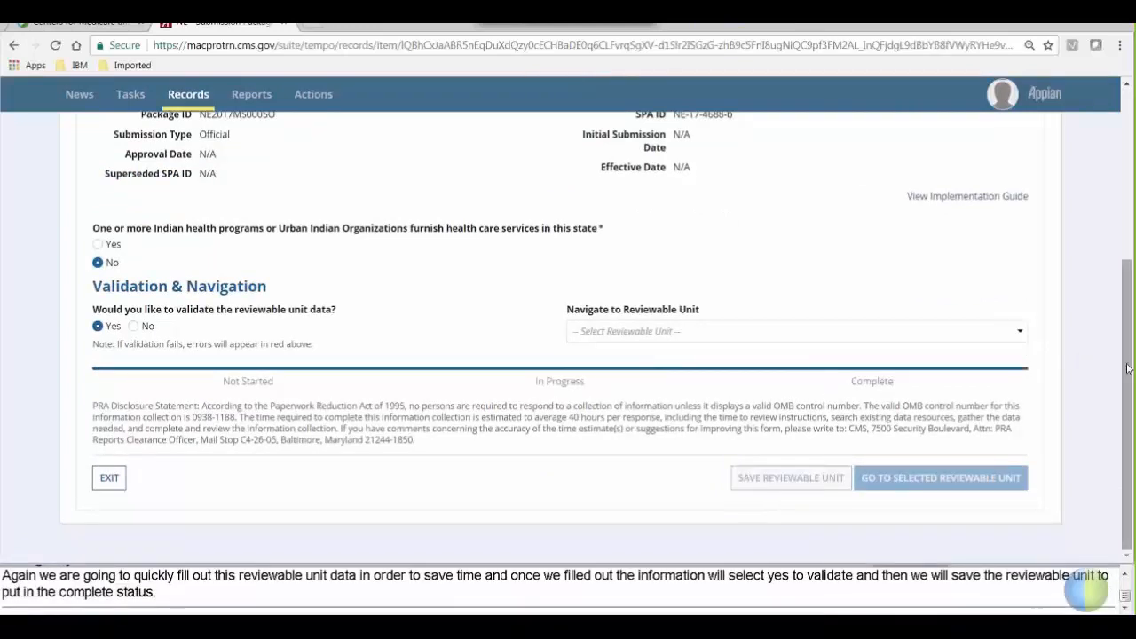
{"action": "left_click_drag", "start_coordinate": [1128, 369], "coordinate": [1098, 198]}
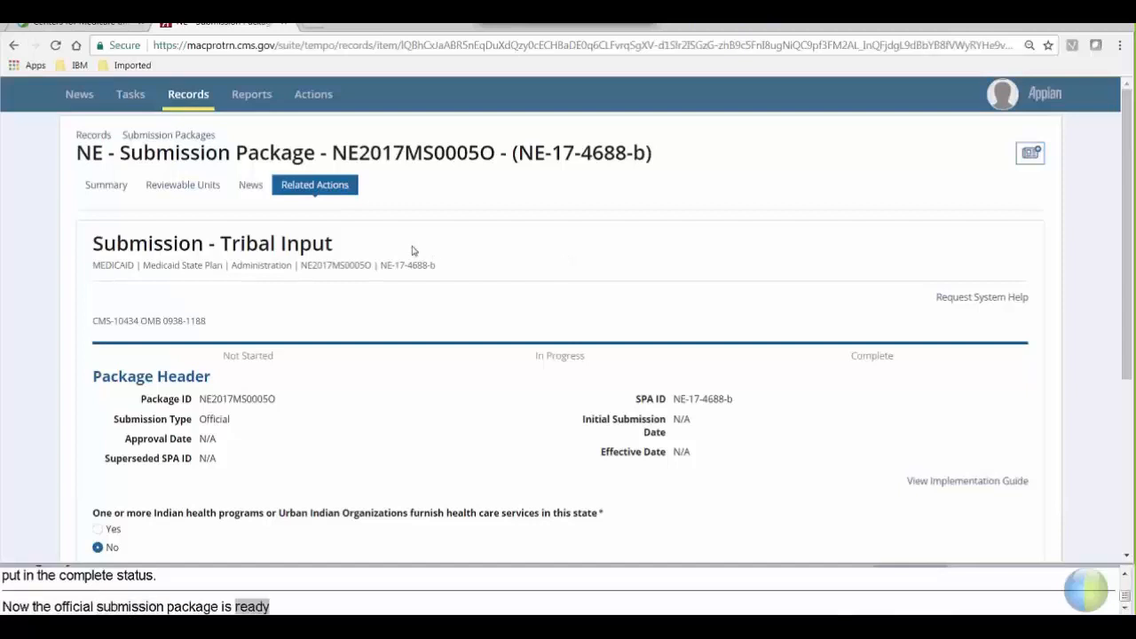
Forward package NE2017MS0005O to the SPOC, confirm, and return to the training slides.
{"action": "left_click", "coordinate": [321, 197]}
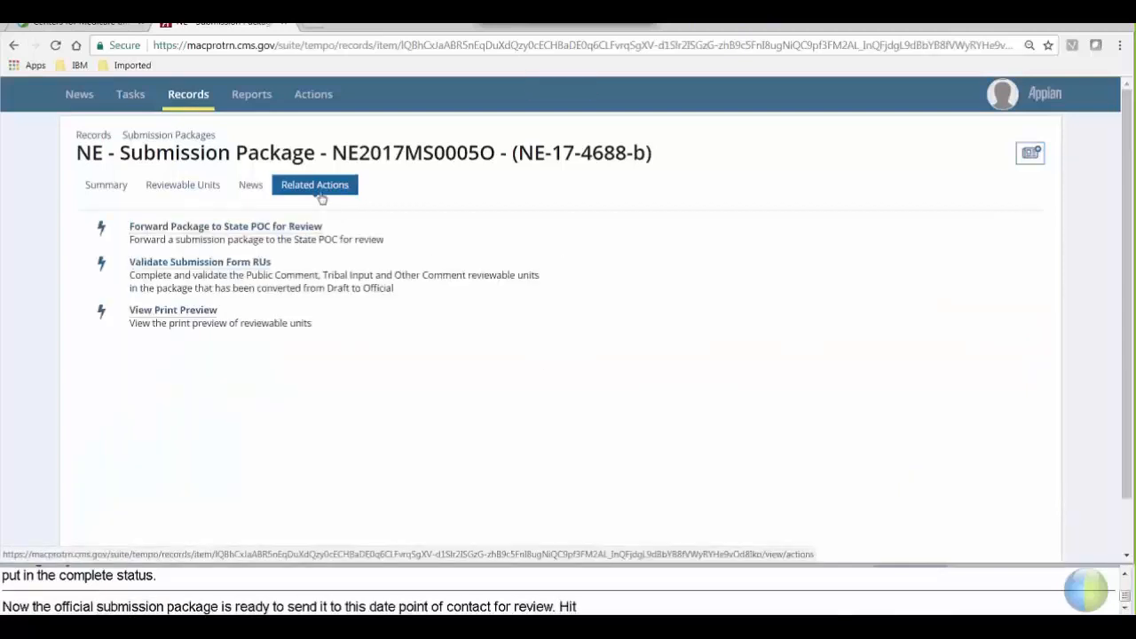
{"action": "left_click", "coordinate": [286, 233]}
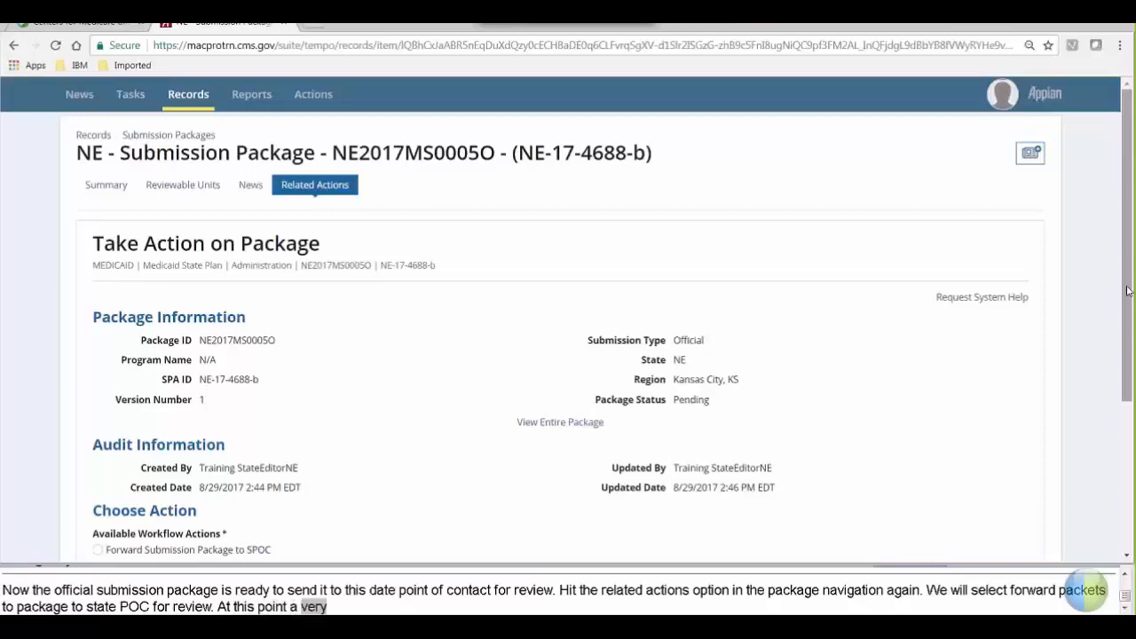
{"action": "left_click_drag", "start_coordinate": [1127, 291], "coordinate": [1130, 425]}
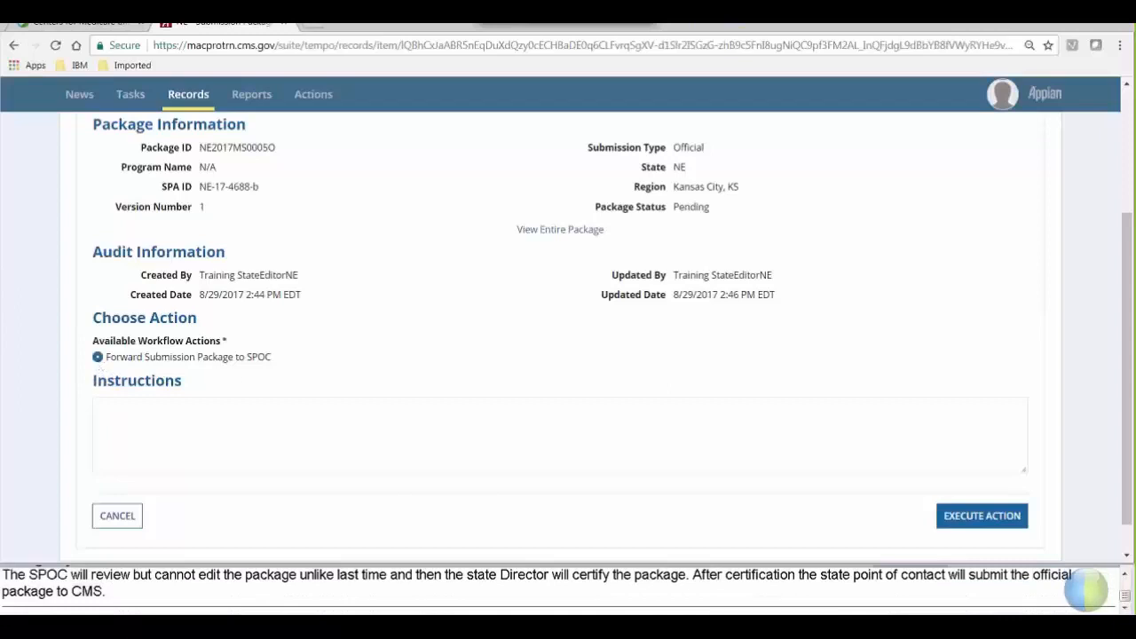
{"action": "left_click", "coordinate": [977, 516]}
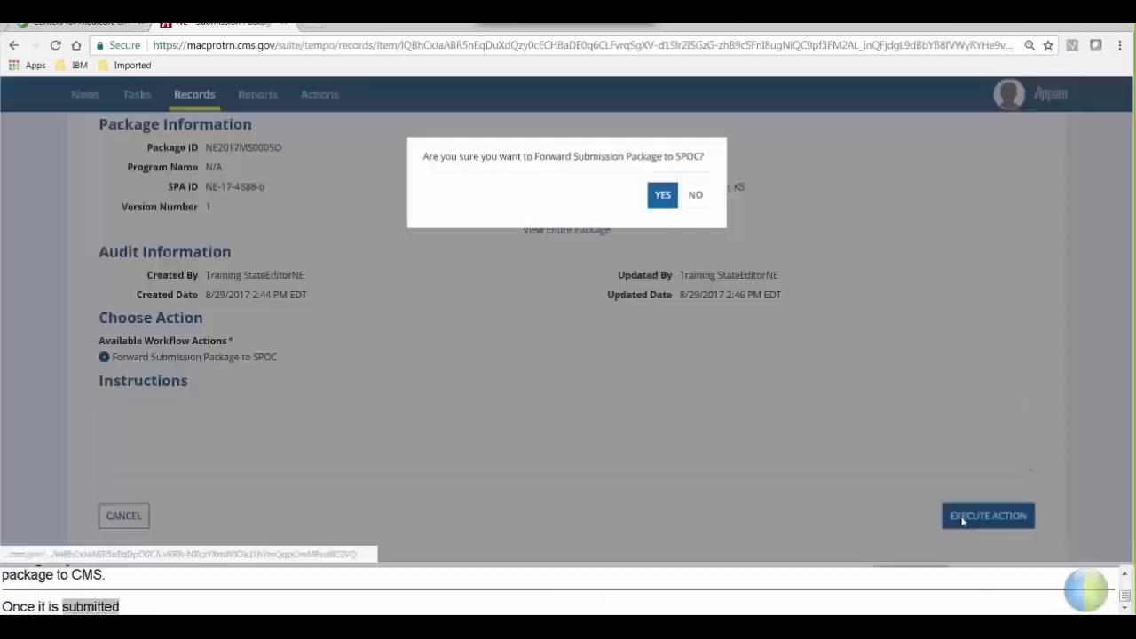
{"action": "left_click", "coordinate": [661, 196]}
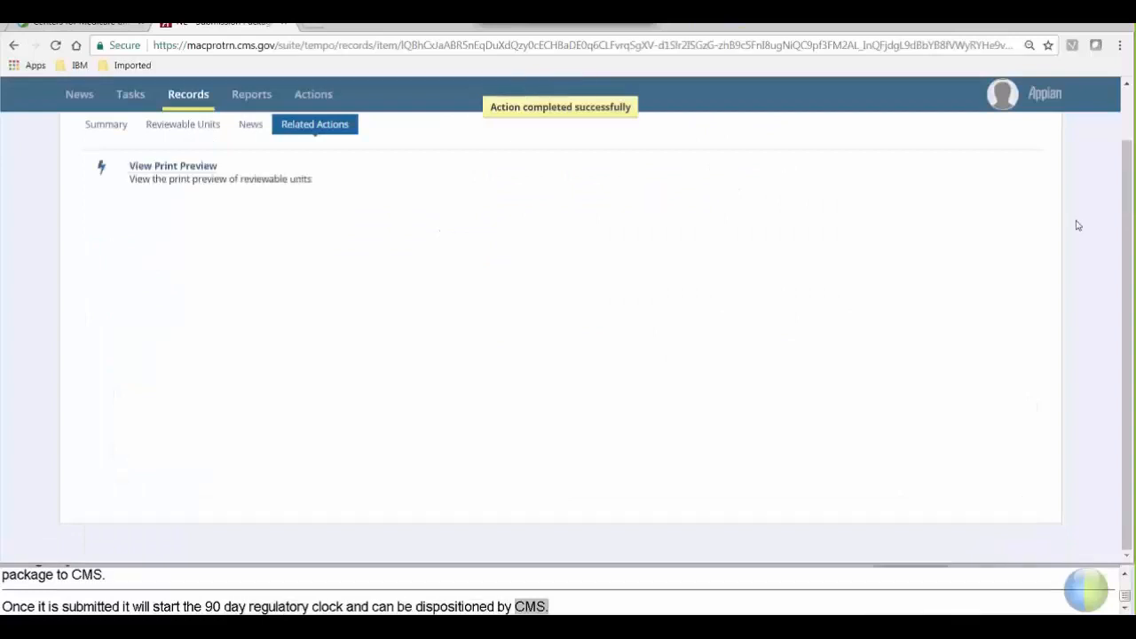
{"action": "left_click", "coordinate": [1128, 100]}
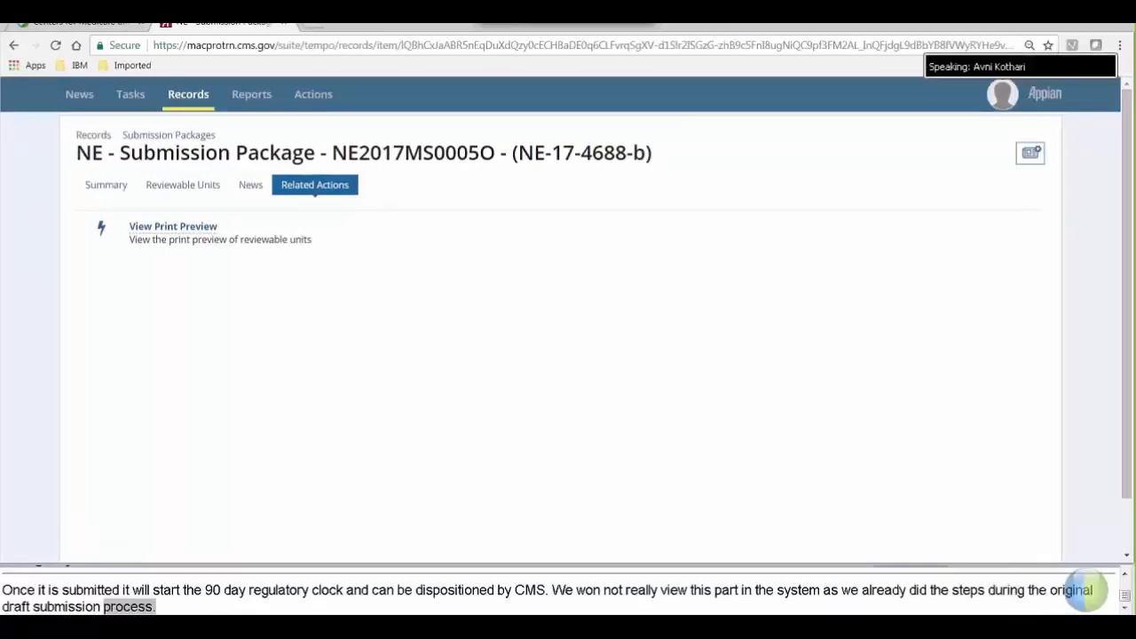
{"action": "key", "text": "alt+Tab"}
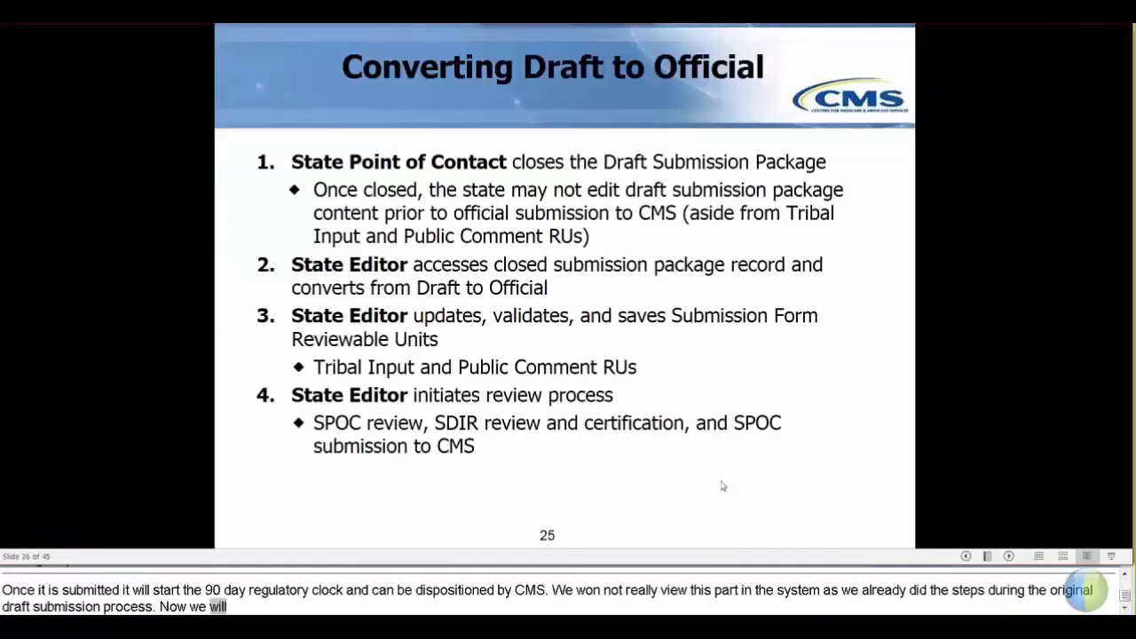
Advance the slideshow to slide 27, 'Difference Between Draft and Official Submissions'.
{"action": "left_click", "coordinate": [967, 484]}
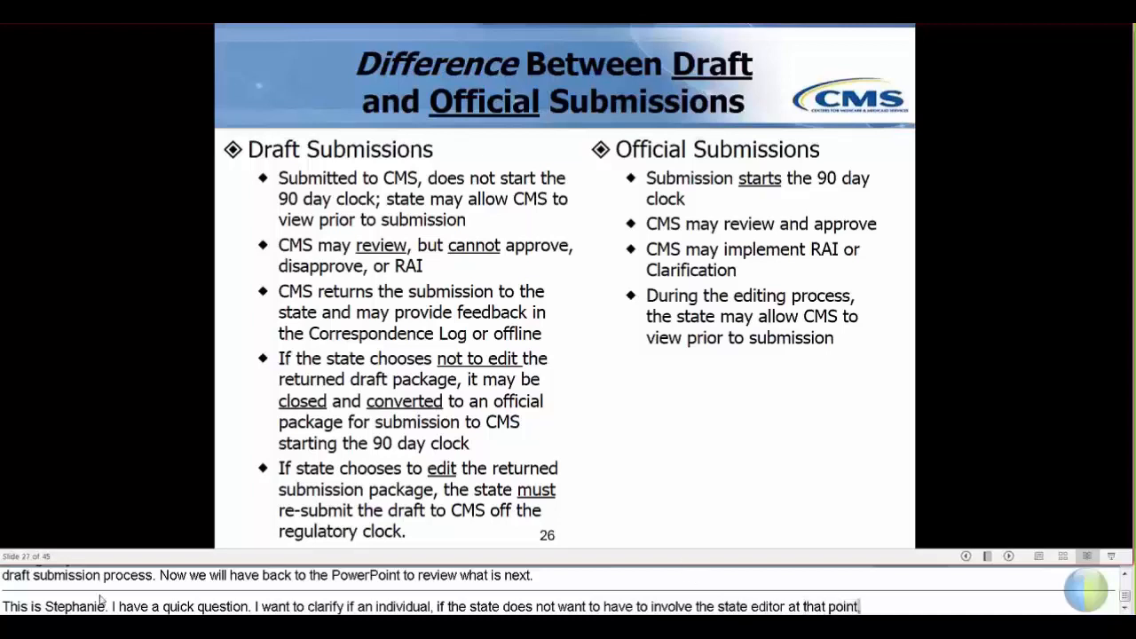
Return to package NE2017MS0005O in Chrome and sign out of MACPro from the account menu.
{"action": "key", "text": "alt+Tab"}
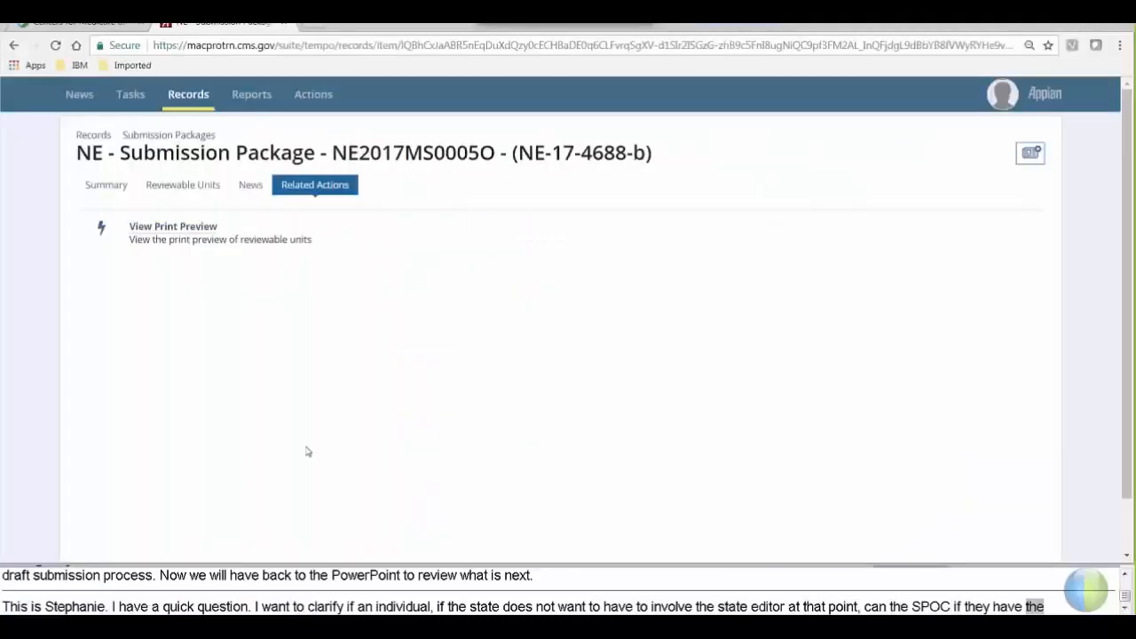
{"action": "left_click", "coordinate": [998, 110]}
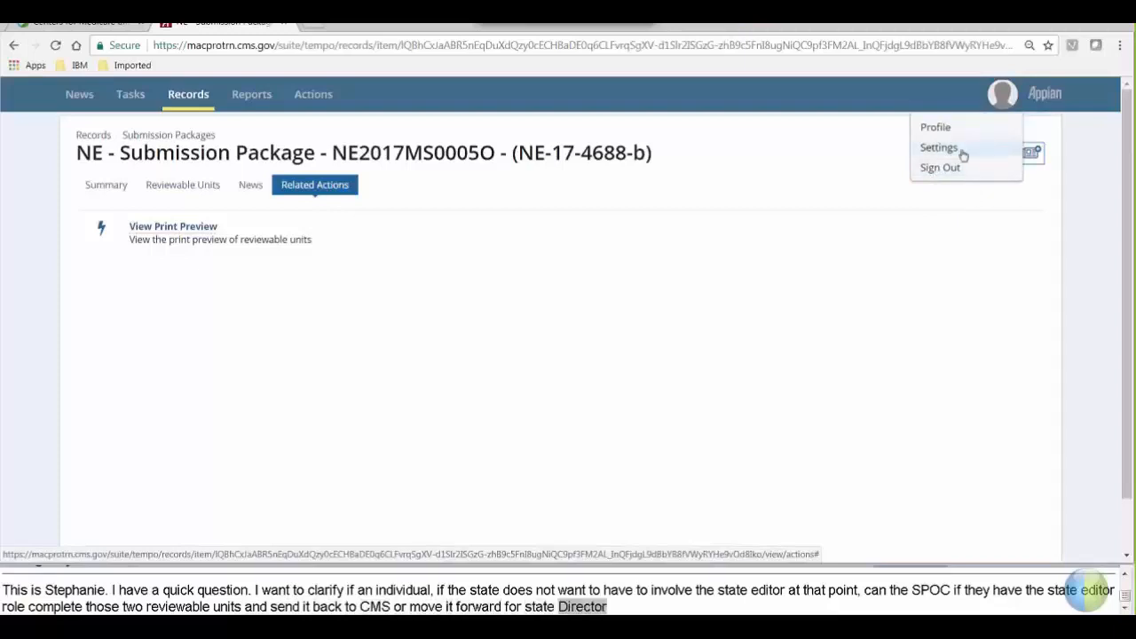
{"action": "left_click", "coordinate": [941, 168]}
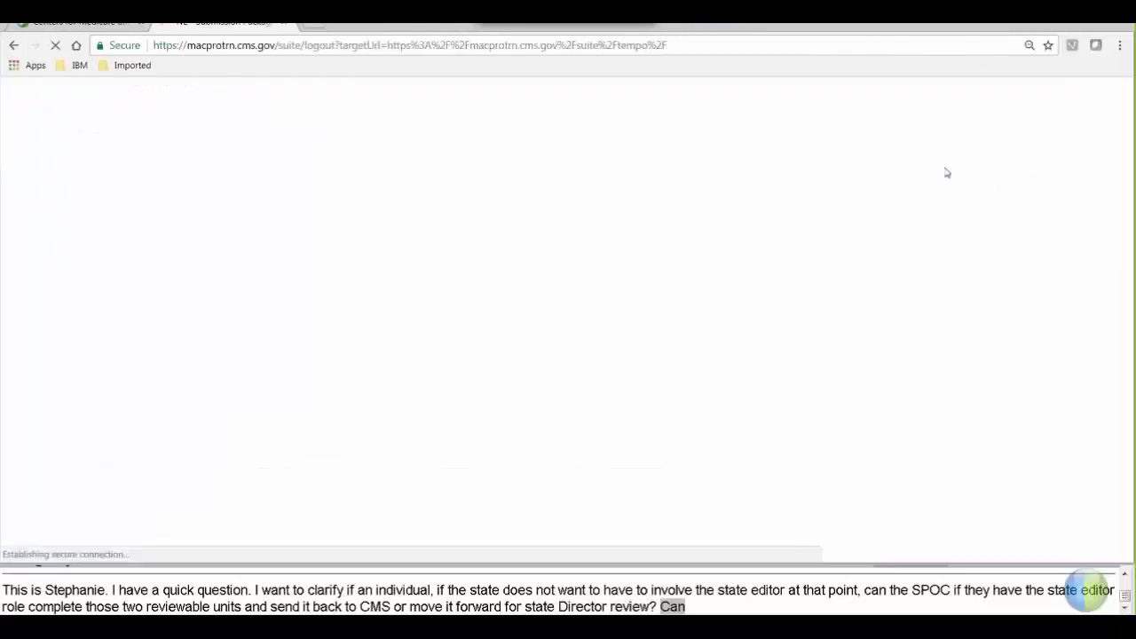
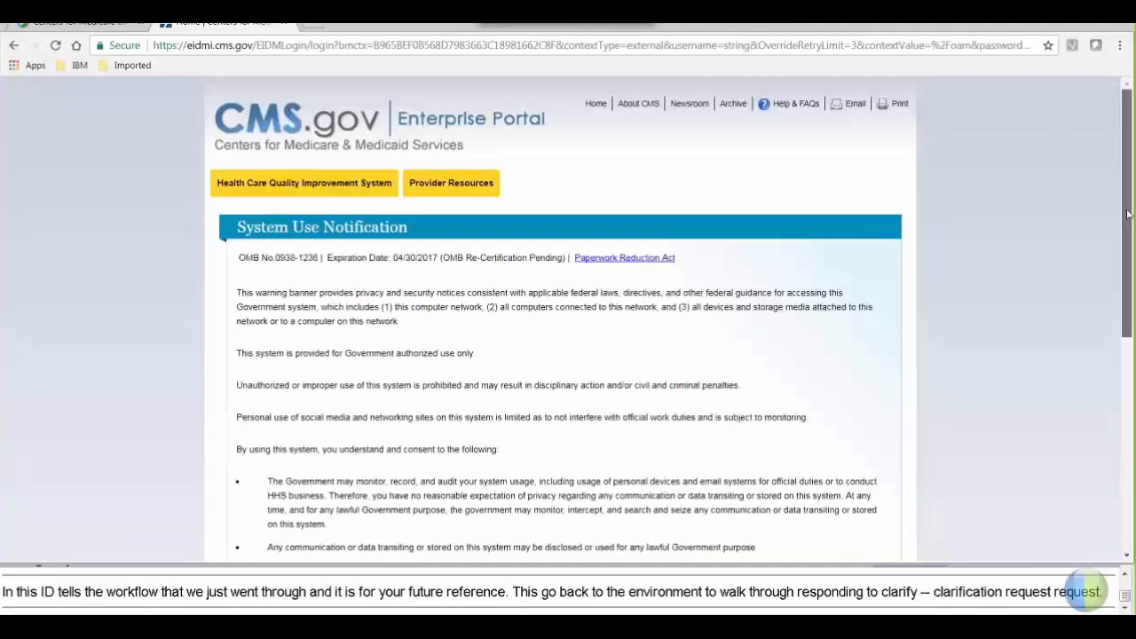
Bring up the CMS Enterprise Portal's System Use Notification page in the browser.
{"action": "left_click_drag", "start_coordinate": [1128, 213], "coordinate": [1134, 329]}
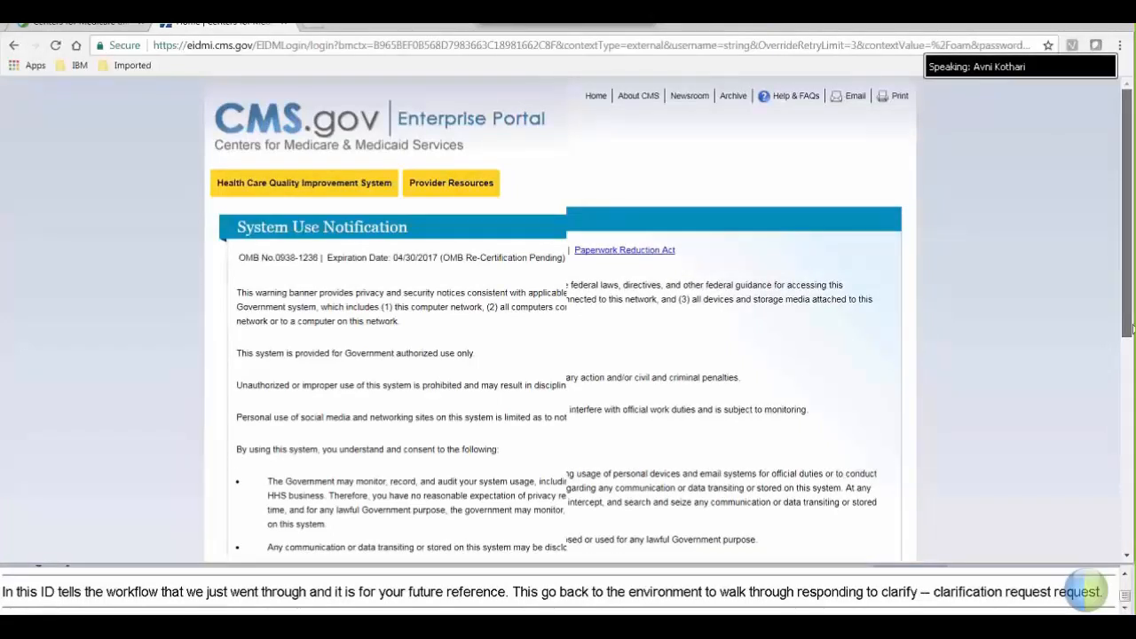
Start a sign-in with a user ID, then back out and reload the portal via the 'eidm' address.
{"action": "left_click", "coordinate": [373, 321]}
{"action": "type", "text": "Trainin"}
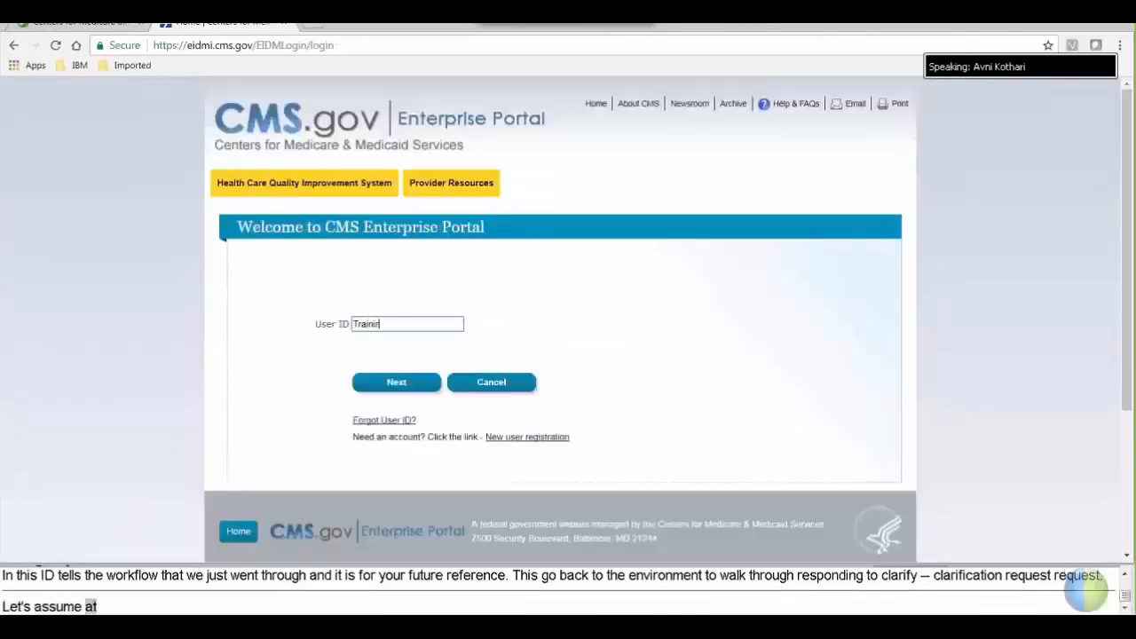
{"action": "type", "text": "gSPOCNE"}
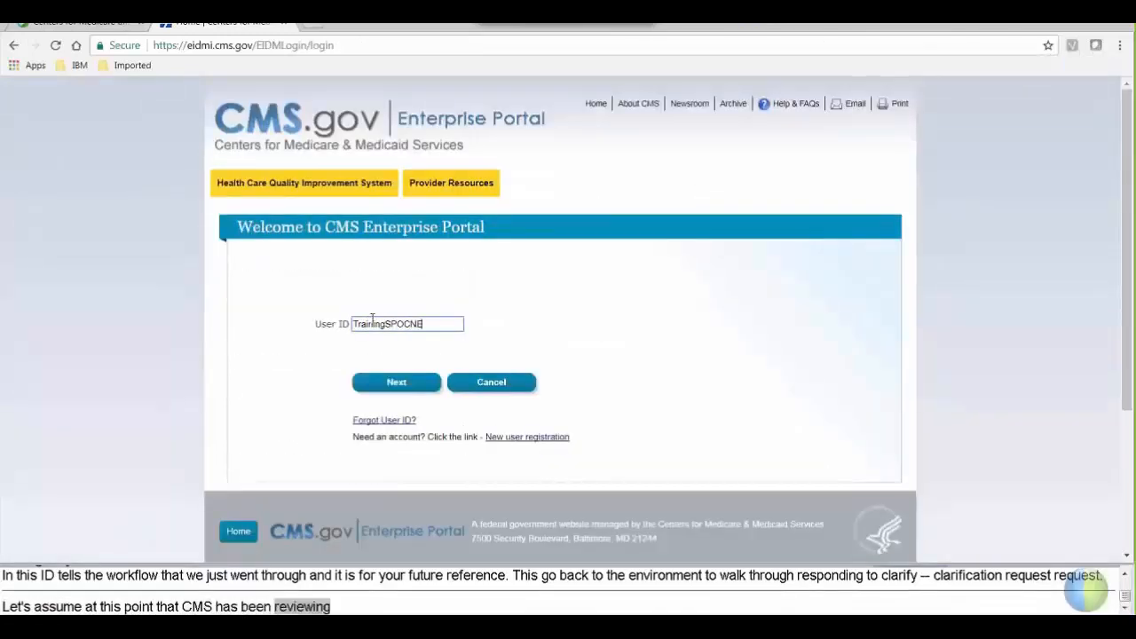
{"action": "left_click", "coordinate": [397, 387]}
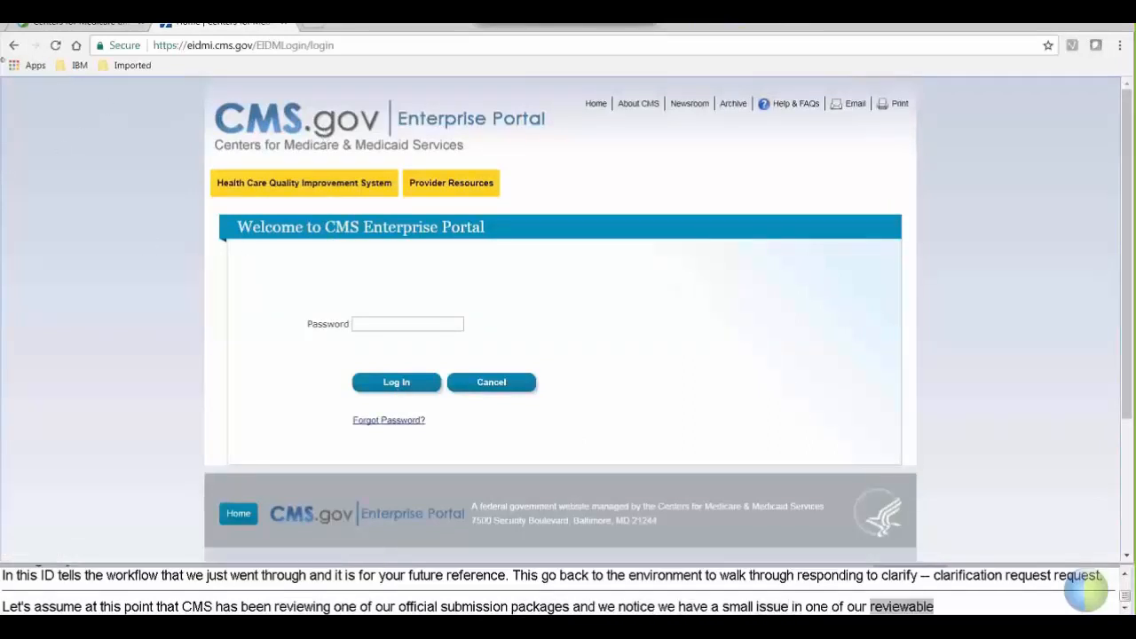
{"action": "left_click", "coordinate": [13, 46]}
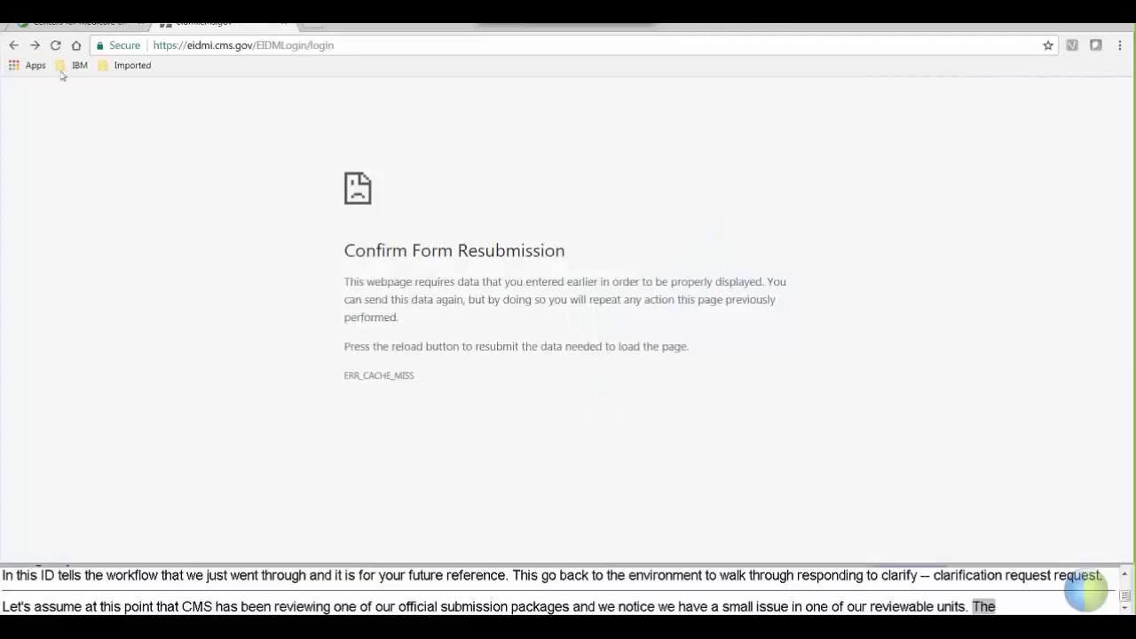
{"action": "left_click", "coordinate": [55, 45]}
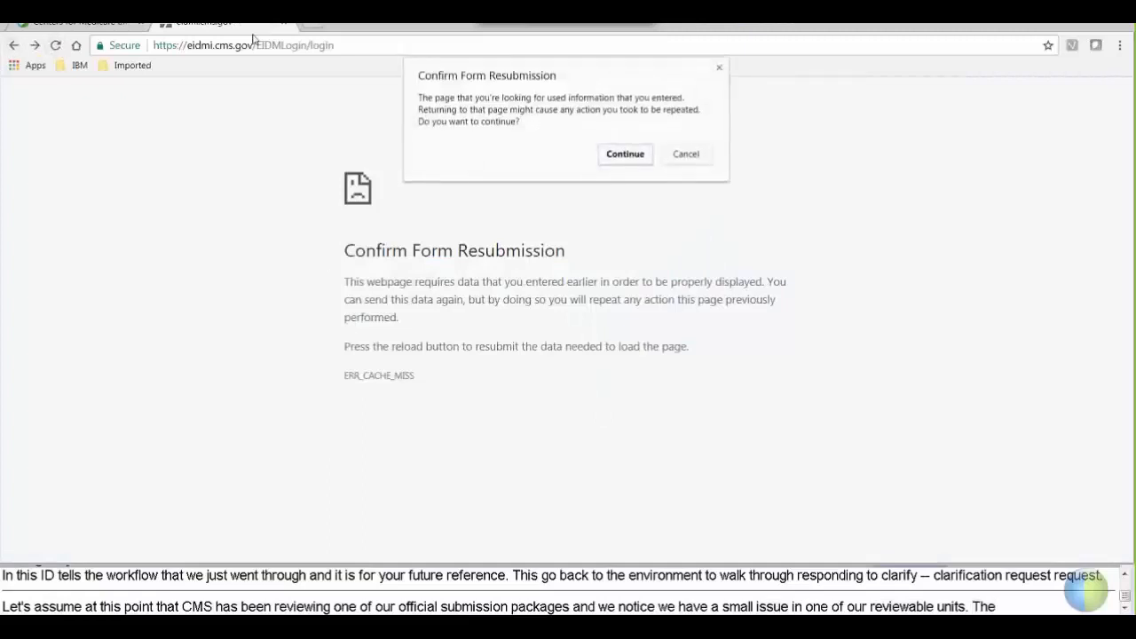
{"action": "left_click", "coordinate": [683, 154]}
{"action": "left_click", "coordinate": [337, 46]}
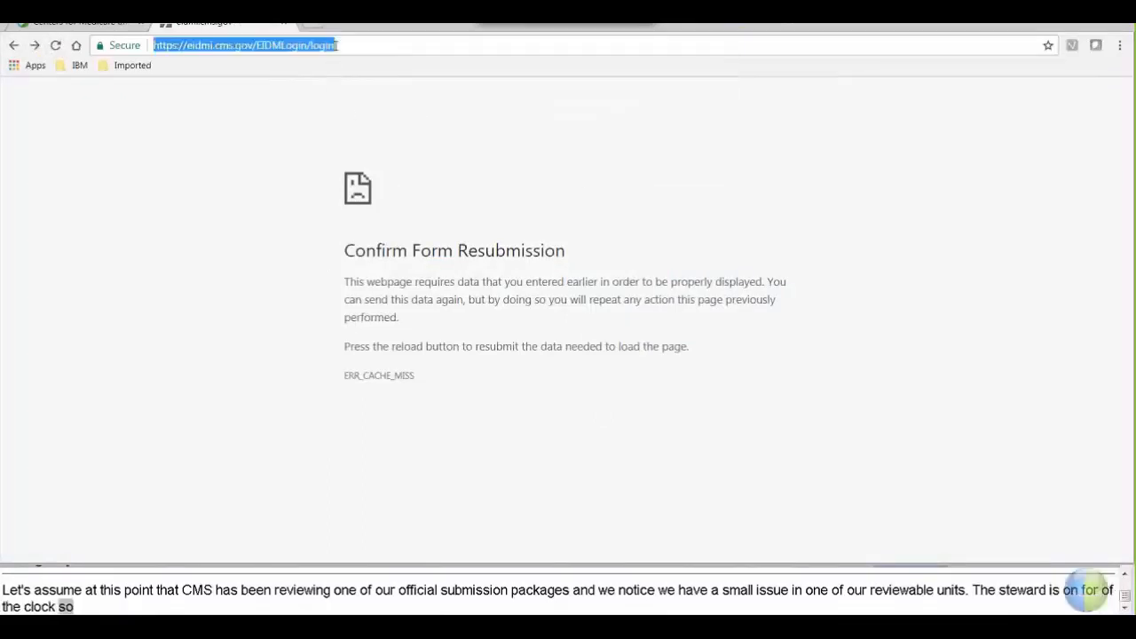
{"action": "type", "text": "eidm"}
{"action": "key", "text": "Return"}
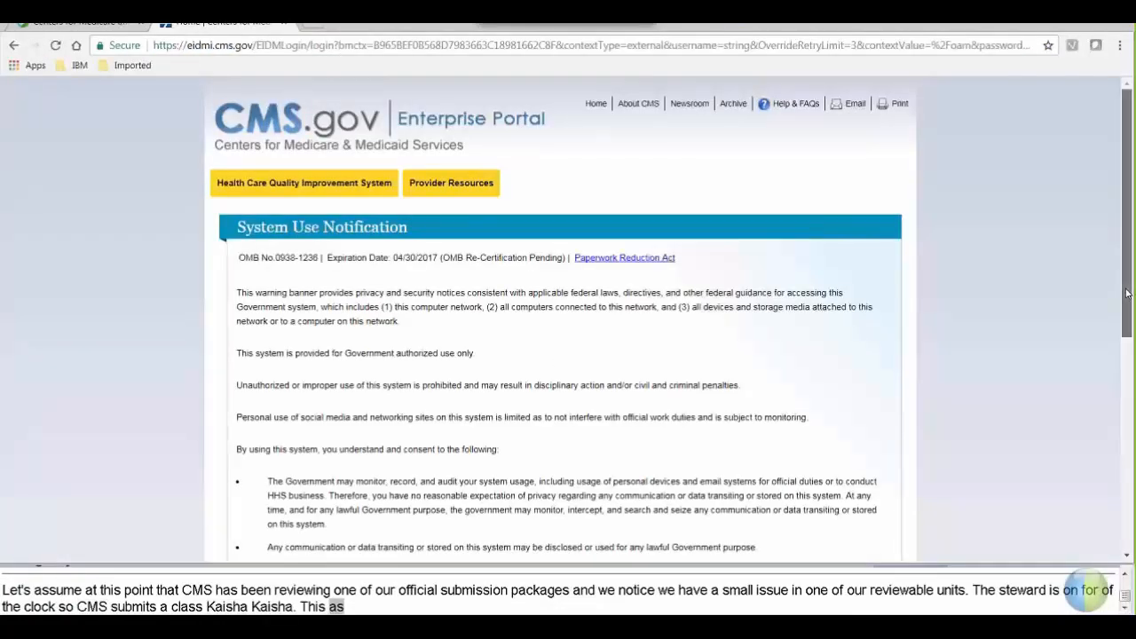
Accept the system use terms and log in with the training account's user ID and password.
{"action": "left_click_drag", "start_coordinate": [1127, 293], "coordinate": [1127, 461]}
{"action": "left_click", "coordinate": [414, 346]}
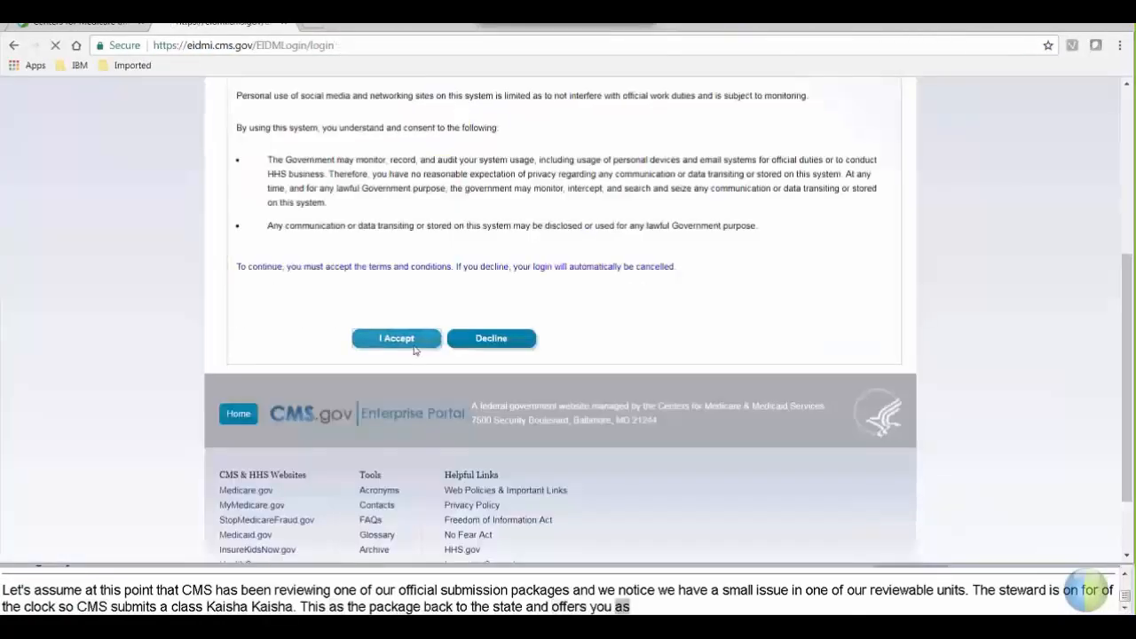
{"action": "left_click", "coordinate": [364, 324]}
{"action": "type", "text": "Tra"}
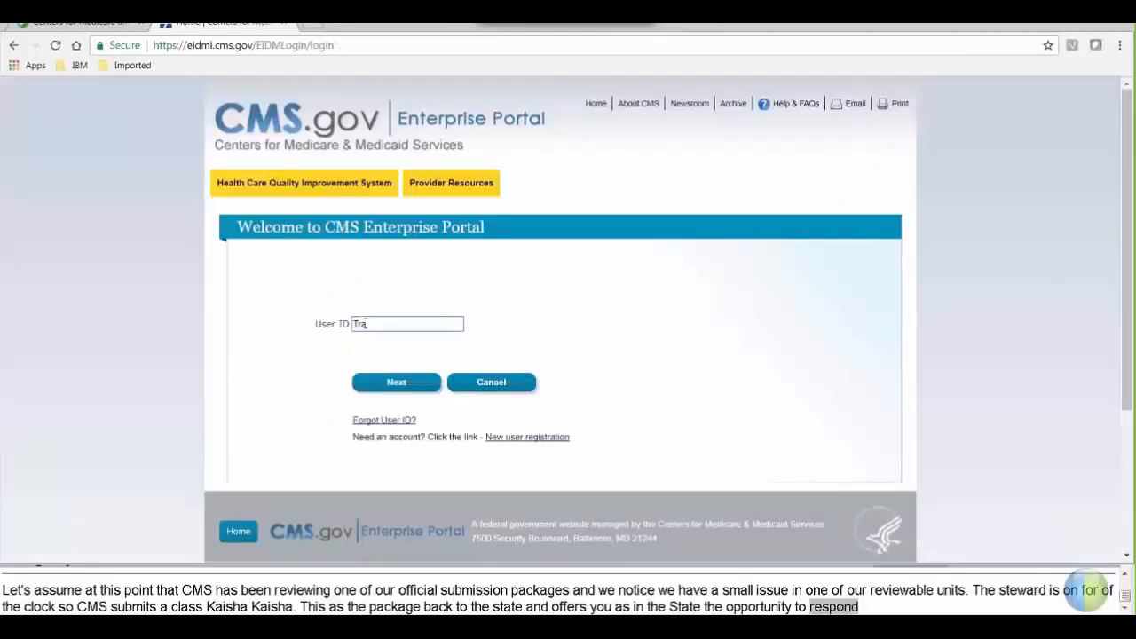
{"action": "type", "text": "iningSFOC"}
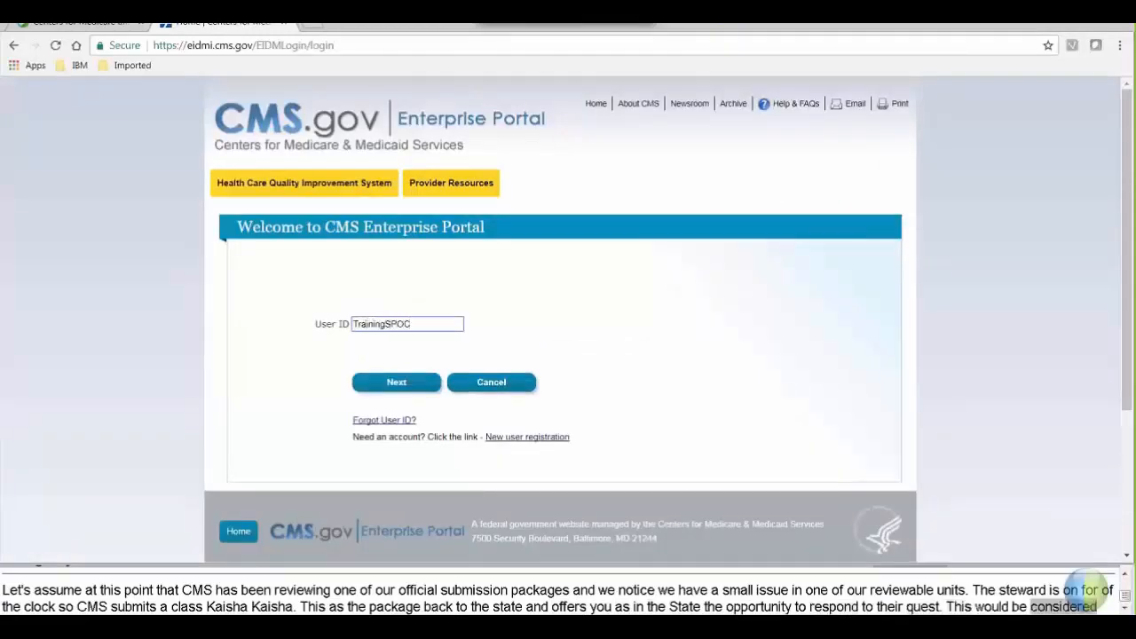
{"action": "left_click", "coordinate": [388, 382]}
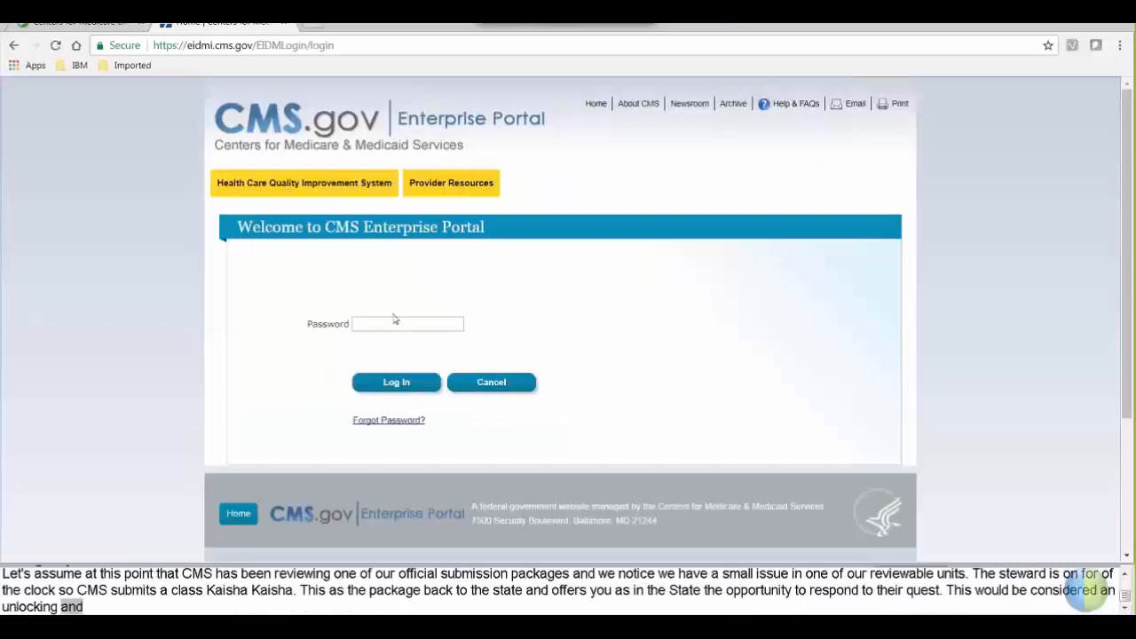
{"action": "left_click", "coordinate": [392, 323]}
{"action": "type", "text": "•••••••"}
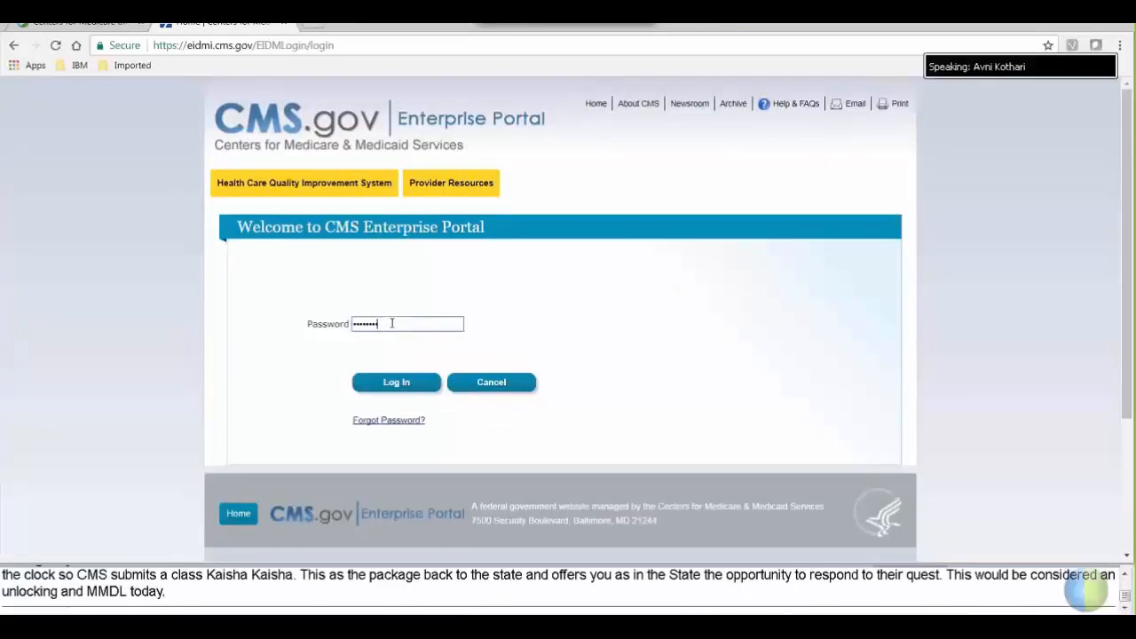
{"action": "type", "text": "••"}
{"action": "left_click", "coordinate": [397, 383]}
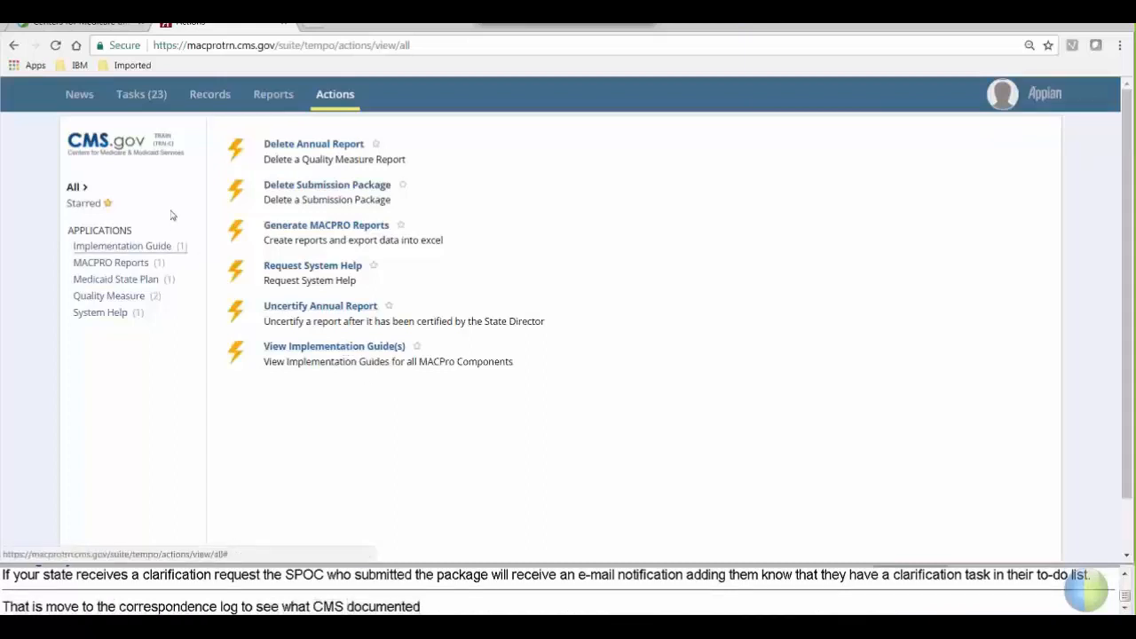
From Records, open Submission Packages to view all packages for your state.
{"action": "left_click", "coordinate": [210, 114]}
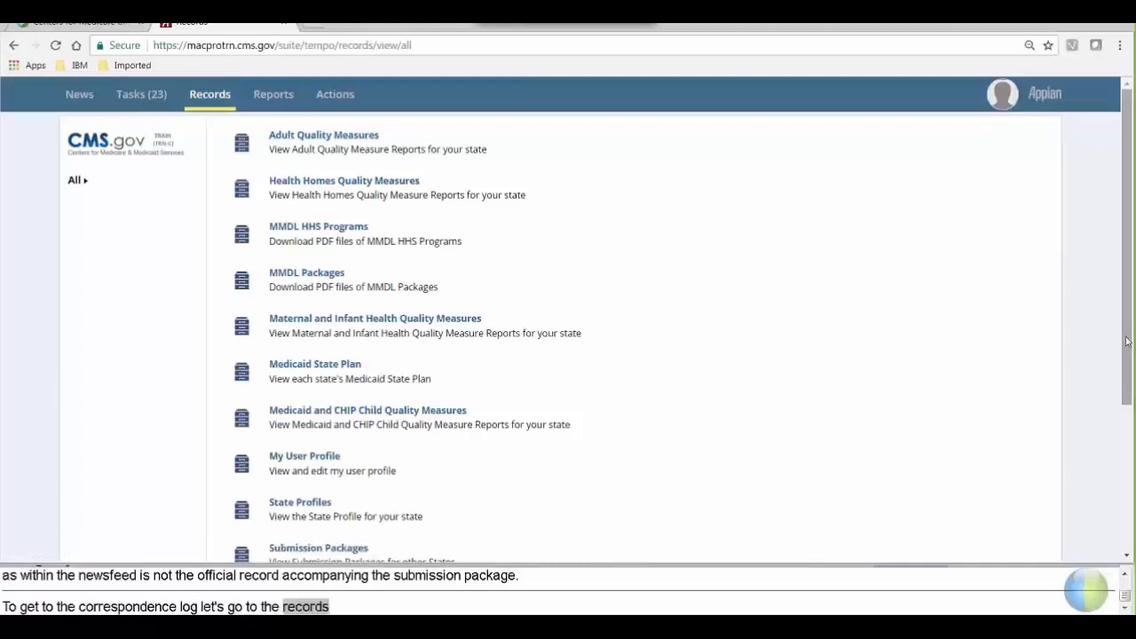
{"action": "scroll", "coordinate": [1127, 342], "scroll_direction": "down", "scroll_amount": 2}
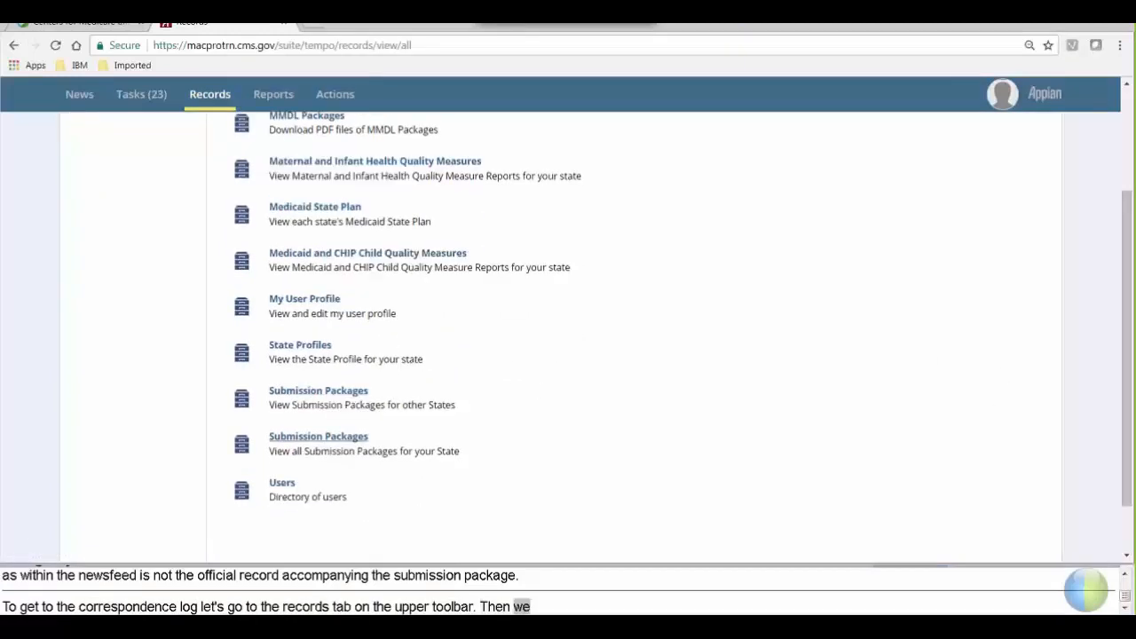
{"action": "left_click", "coordinate": [319, 440]}
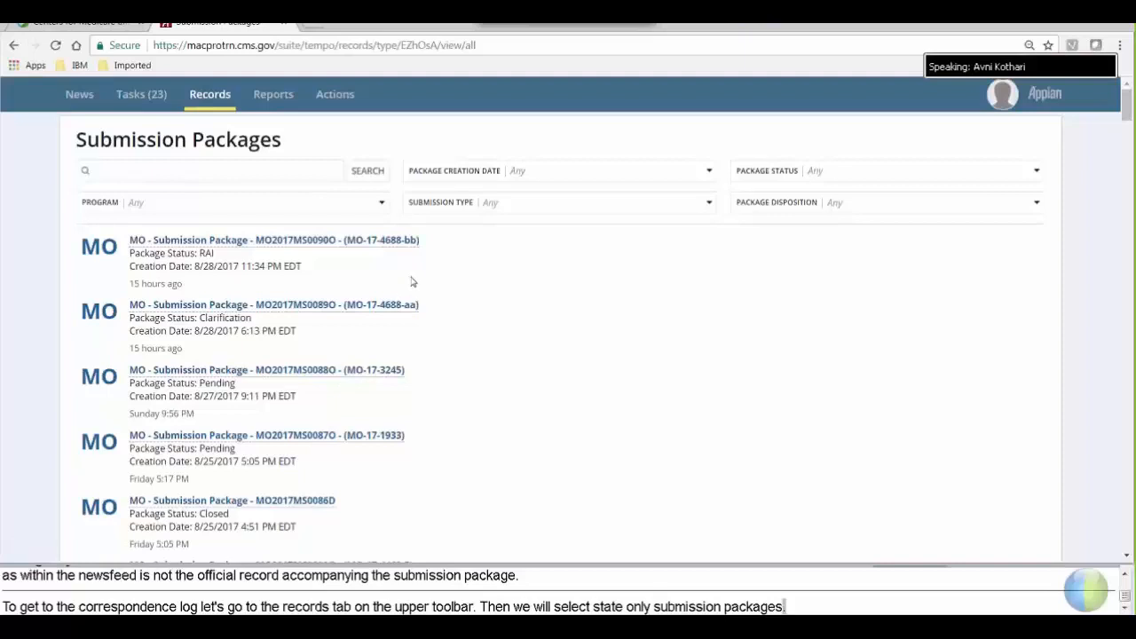
Open package MO2017MS0089O and view its Correspondence Log tab.
{"action": "left_click", "coordinate": [369, 311]}
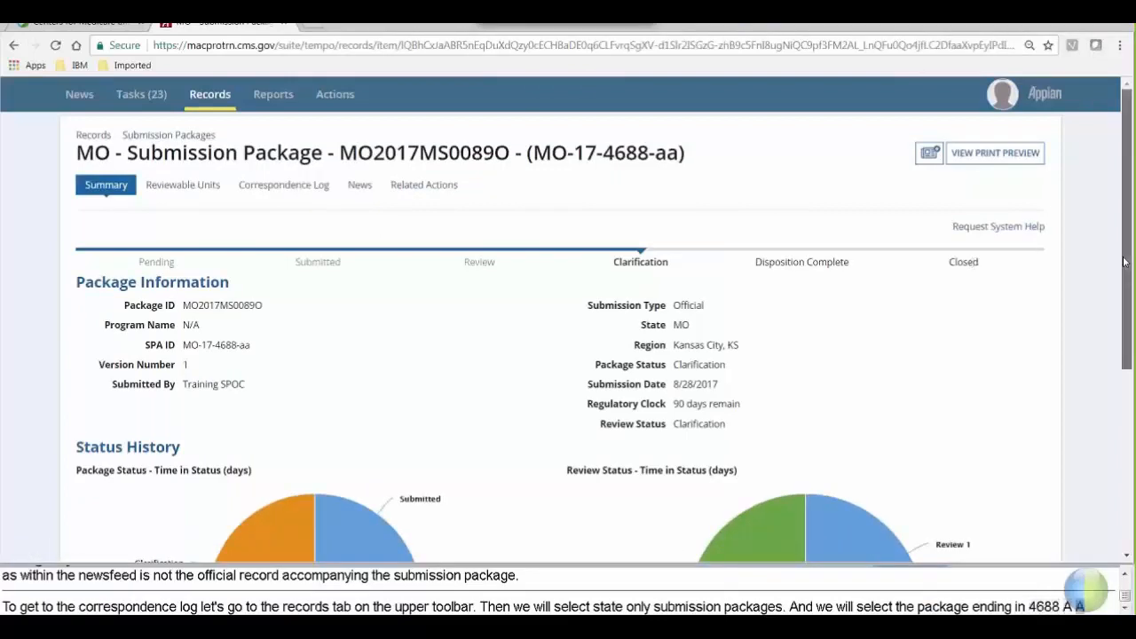
{"action": "left_click_drag", "start_coordinate": [1124, 262], "coordinate": [1120, 276]}
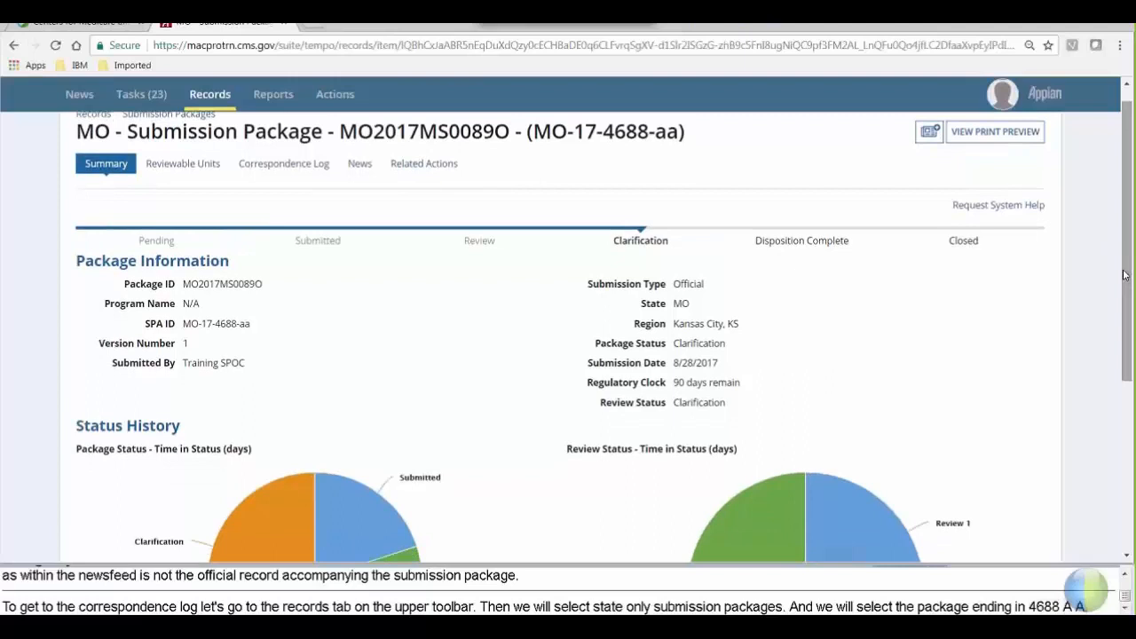
{"action": "left_click", "coordinate": [263, 171]}
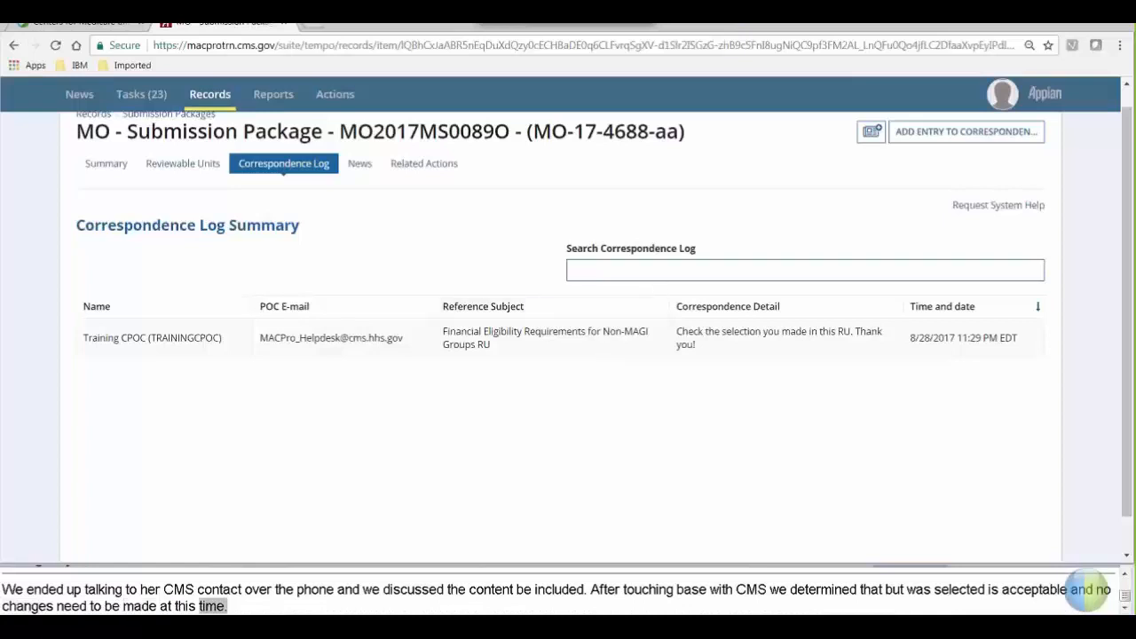
Add a 'Clarification Response' entry: 'We discussed over the phone and determined no changes are needed.'.
{"action": "left_click", "coordinate": [912, 133]}
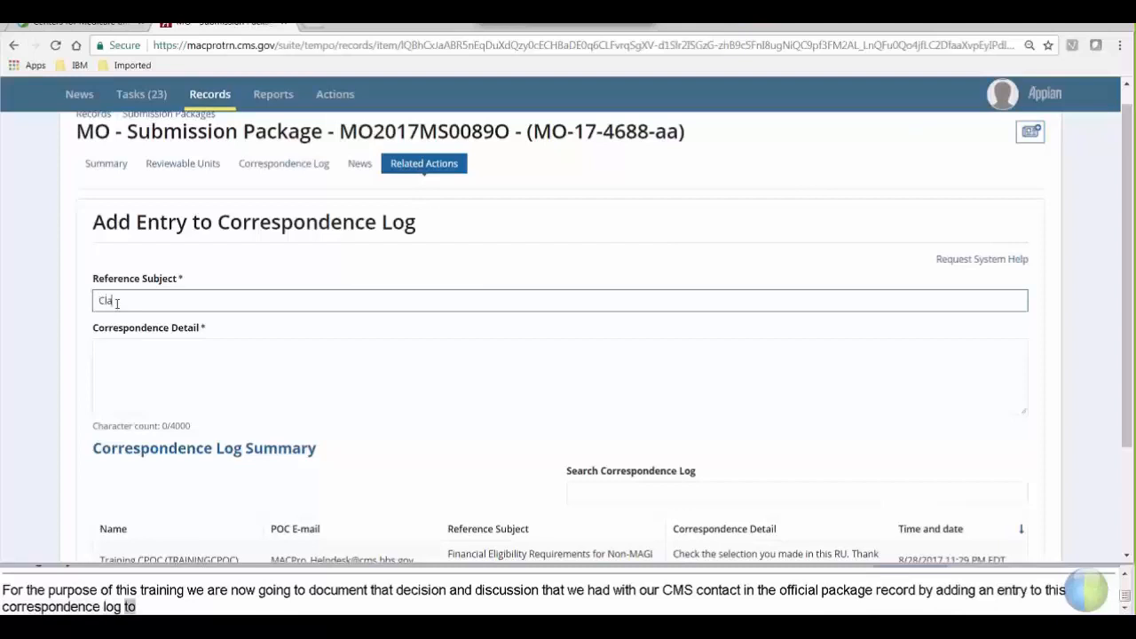
{"action": "type", "text": "larification Response"}
{"action": "left_click", "coordinate": [115, 349]}
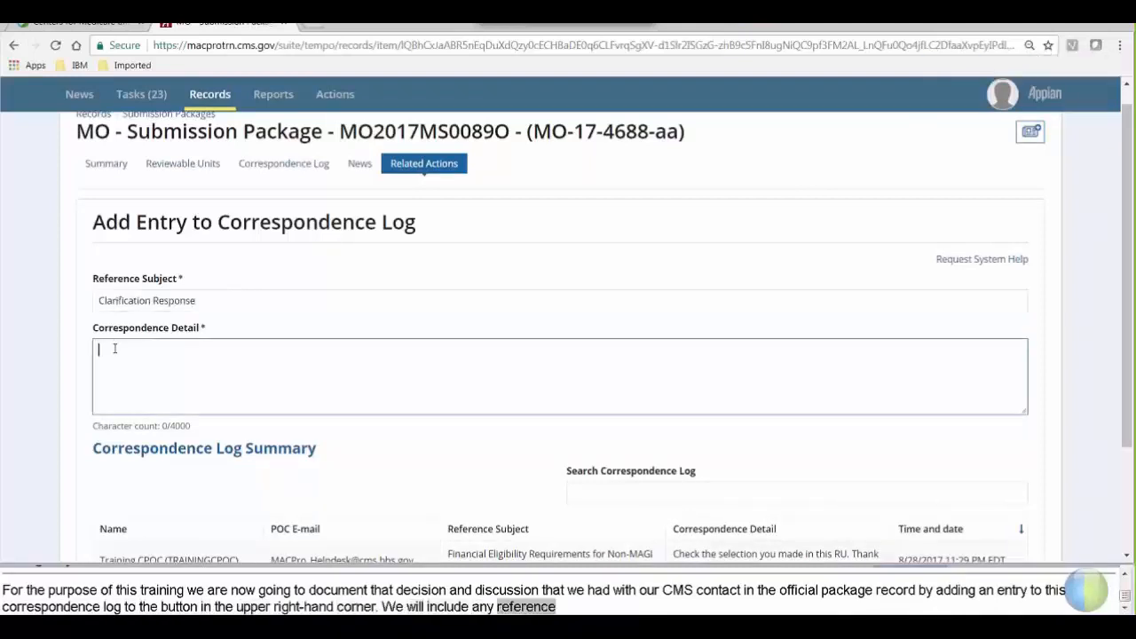
{"action": "type", "text": "We"}
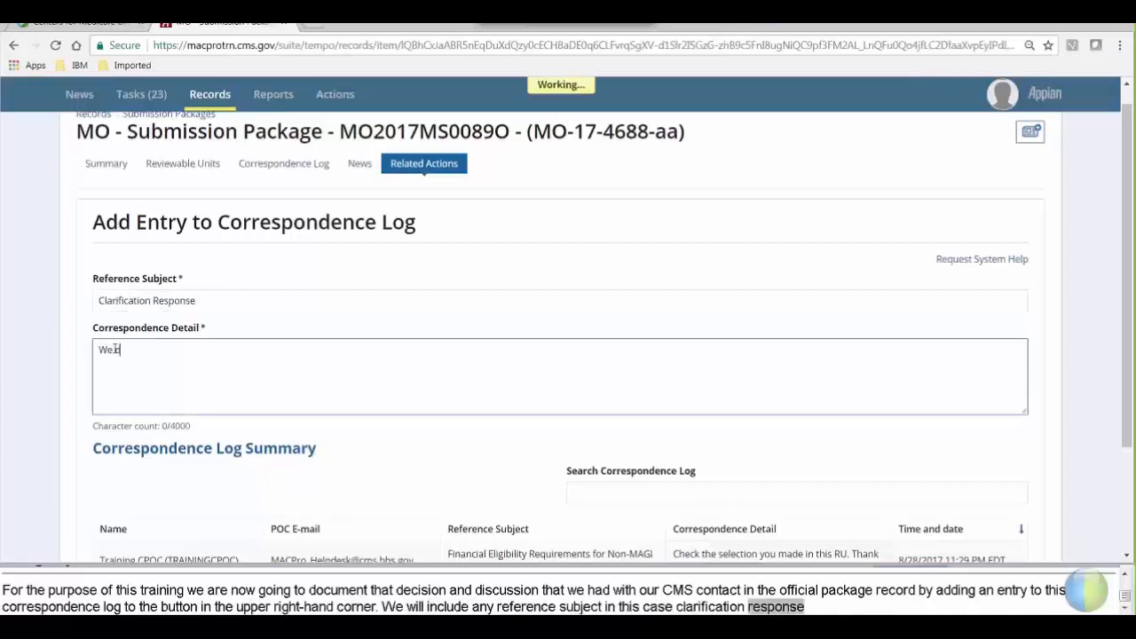
{"action": "type", "text": " discussed over the phone and d"}
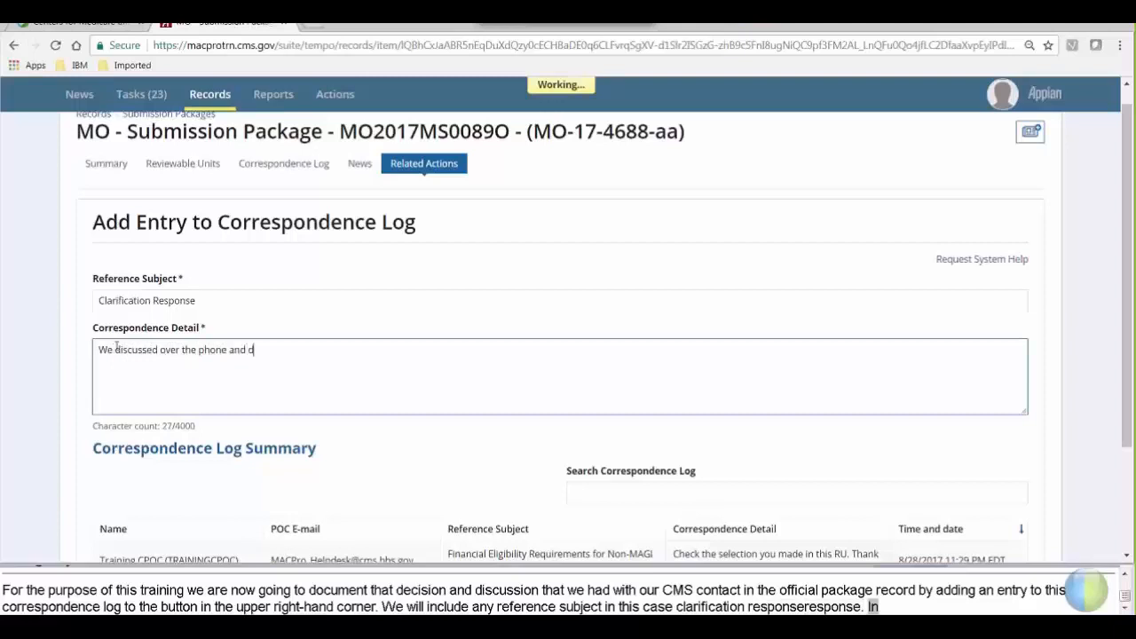
{"action": "type", "text": "etermined no"}
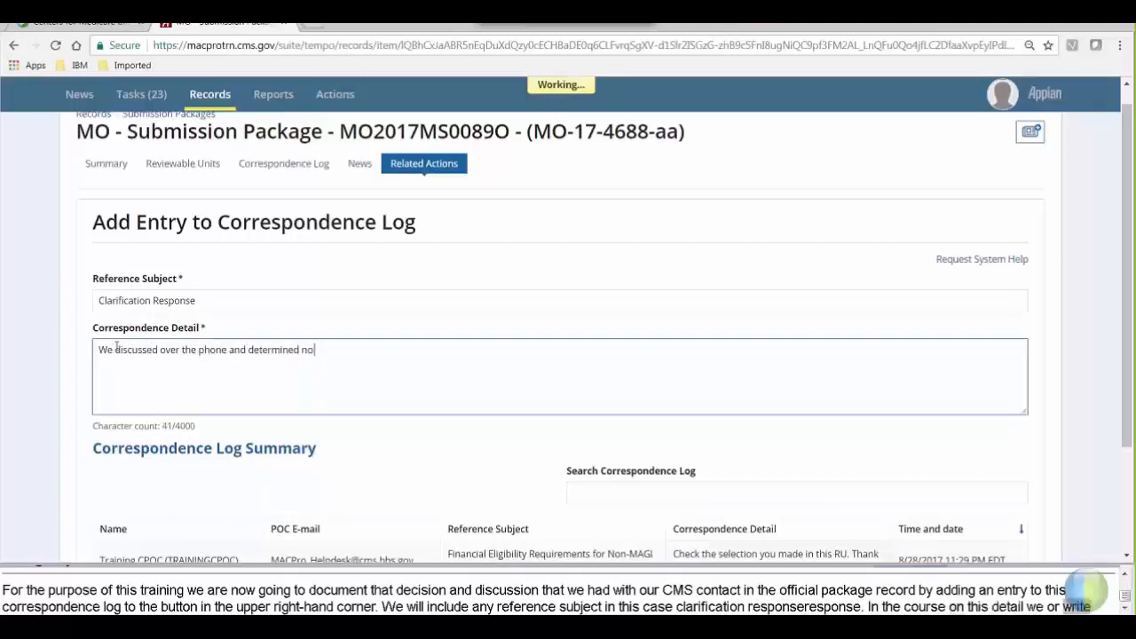
{"action": "type", "text": " changes are needed."}
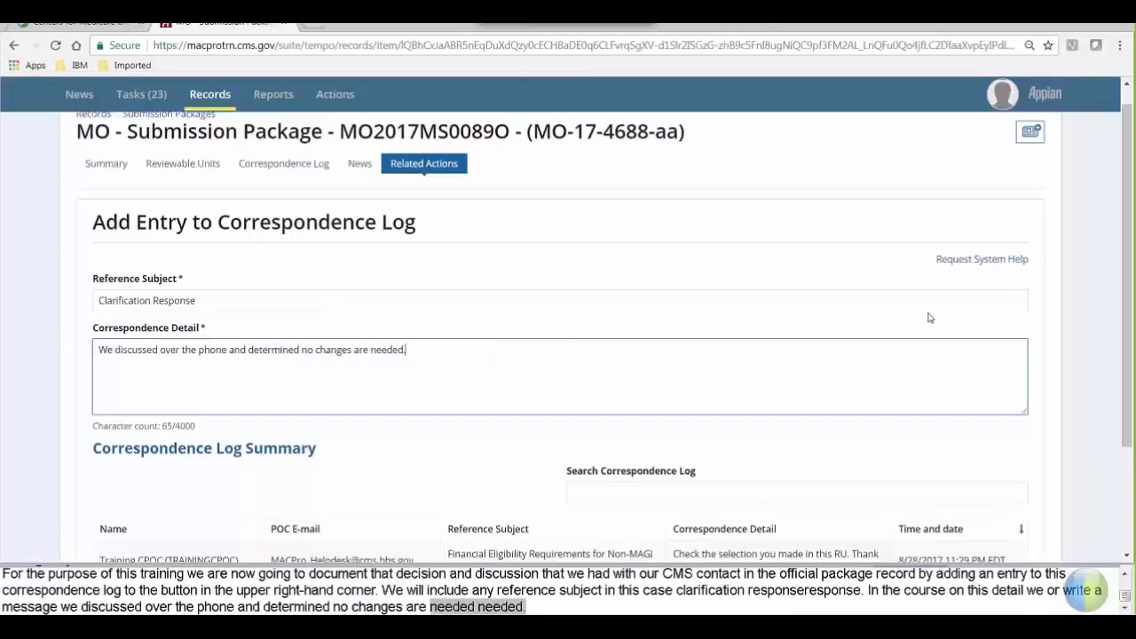
{"action": "scroll", "coordinate": [1128, 285], "scroll_direction": "down", "scroll_amount": 2}
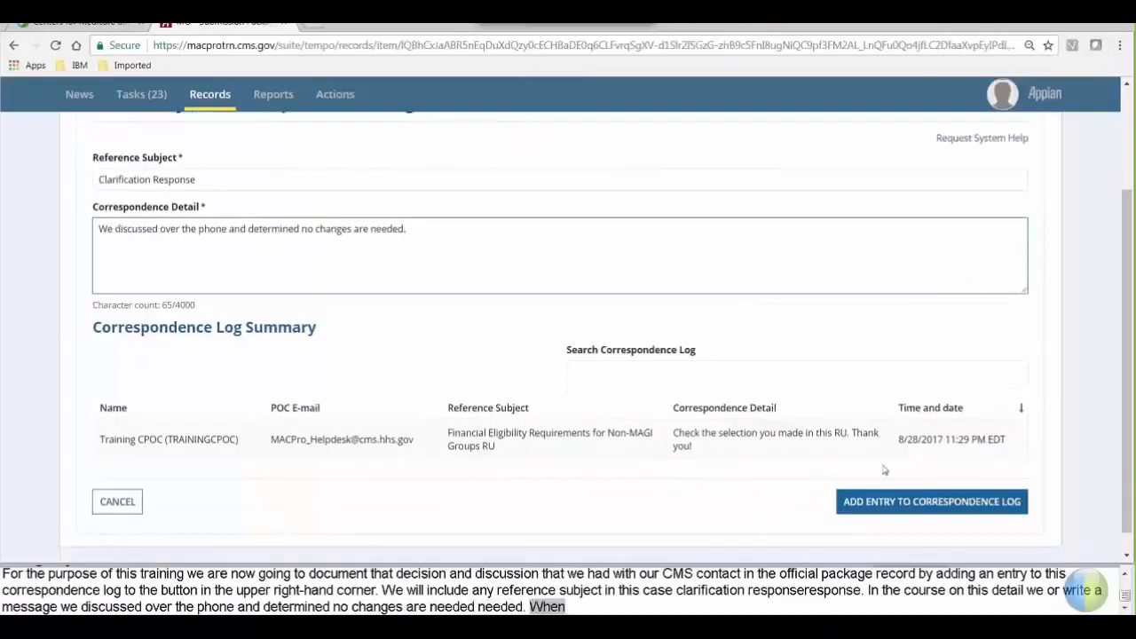
{"action": "left_click", "coordinate": [881, 501]}
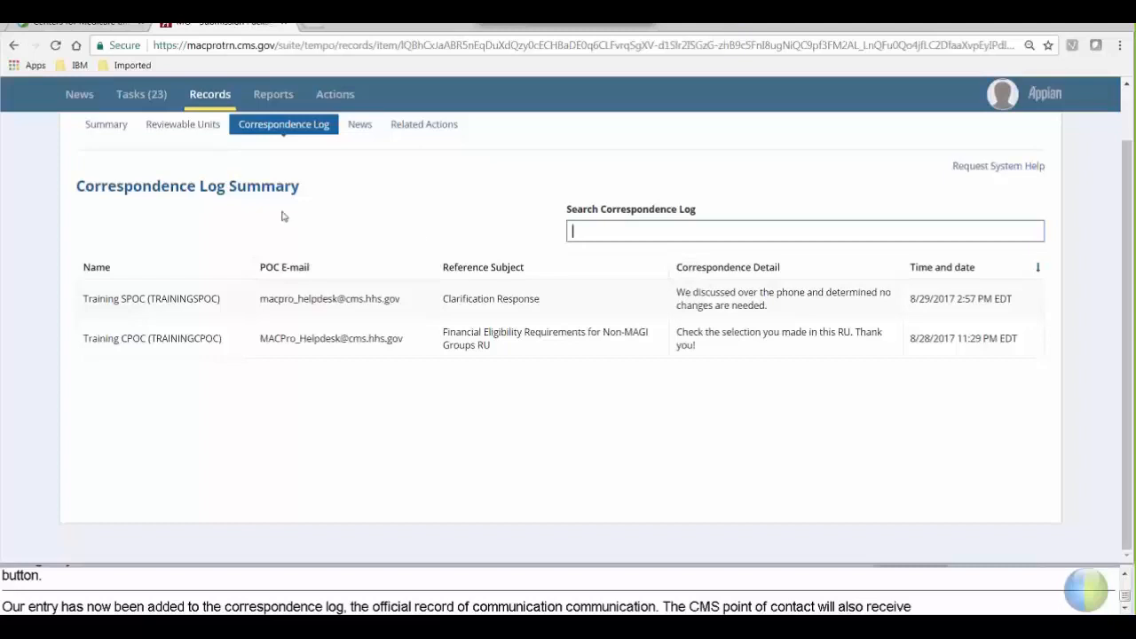
Open MO2017MS0089O's Respond to Clarification task from Tasks and confirm taking action on the package.
{"action": "left_click", "coordinate": [136, 104]}
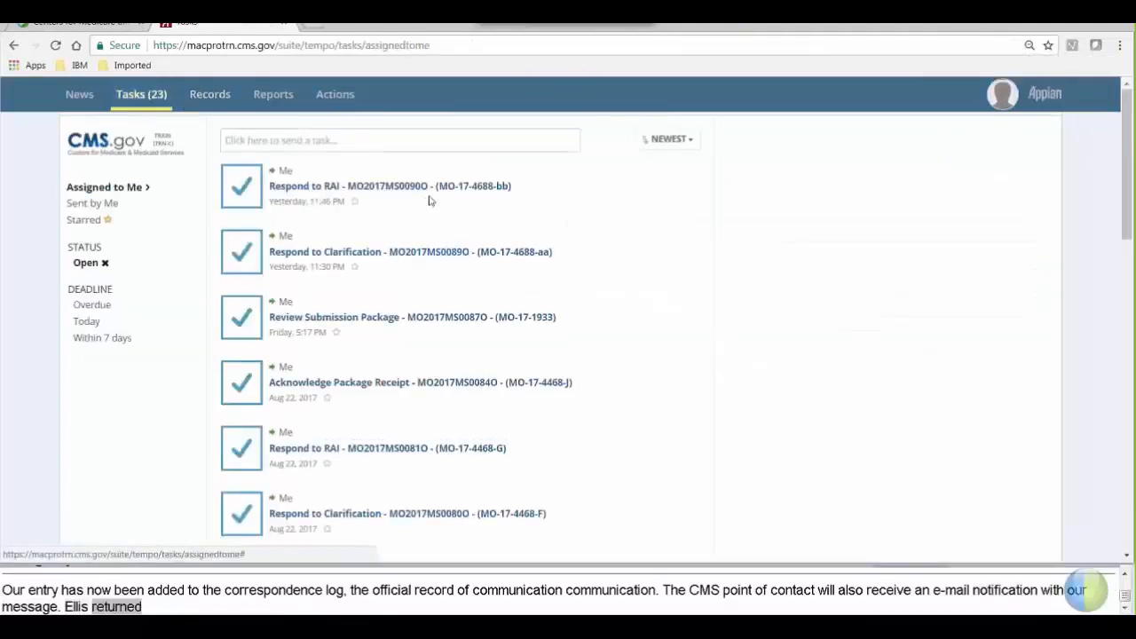
{"action": "left_click", "coordinate": [488, 254]}
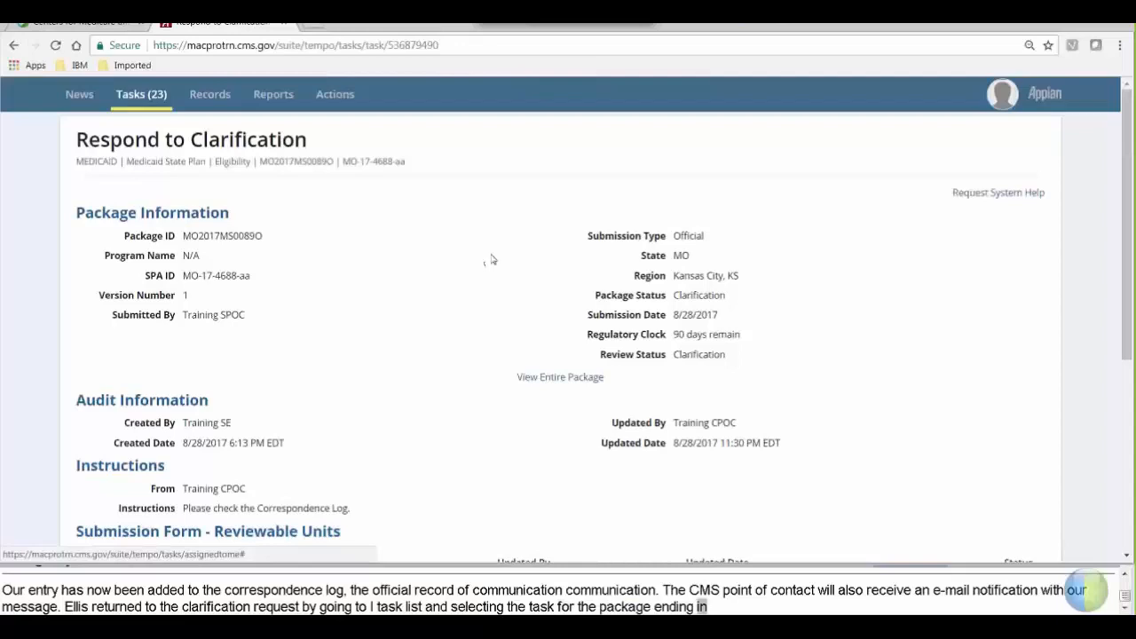
{"action": "scroll", "coordinate": [1126, 228], "scroll_direction": "down", "scroll_amount": 4}
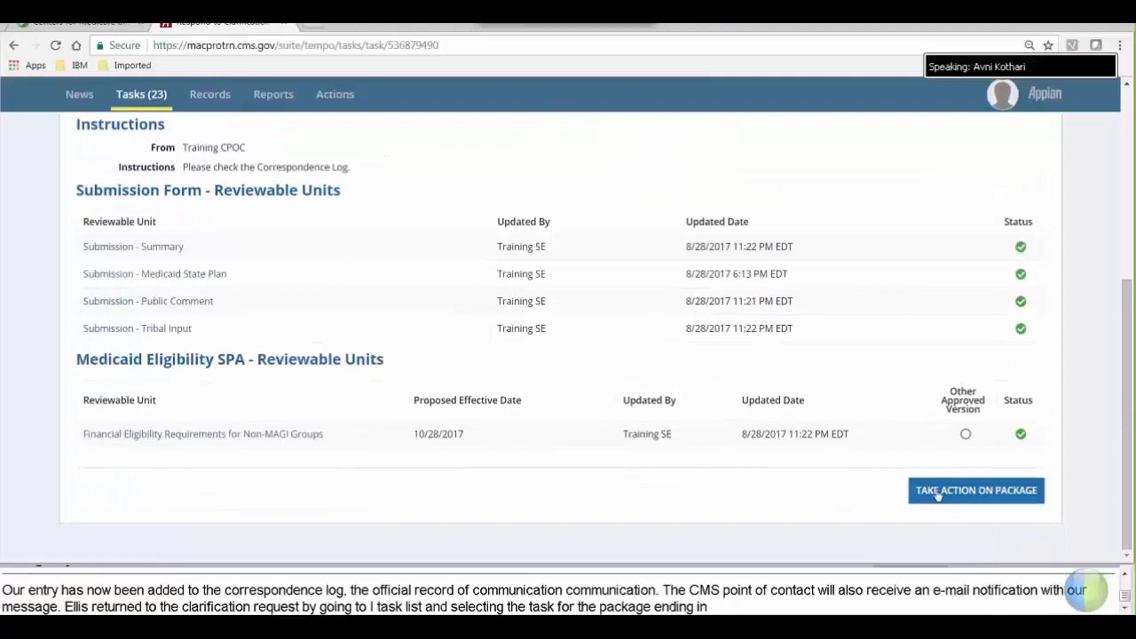
{"action": "left_click", "coordinate": [939, 494]}
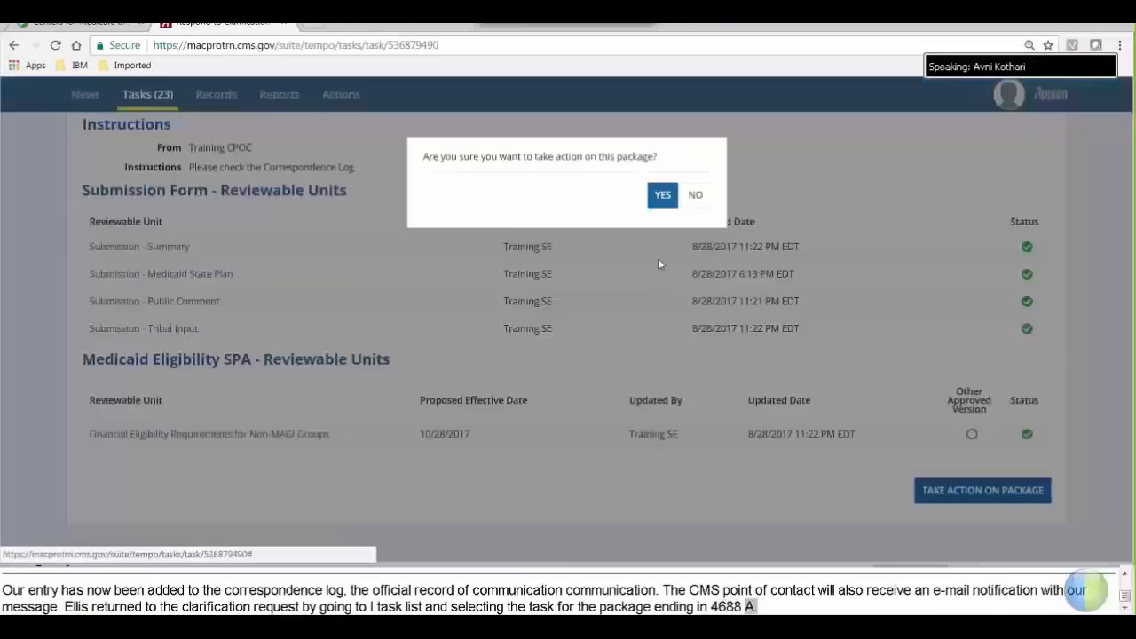
{"action": "left_click", "coordinate": [662, 194]}
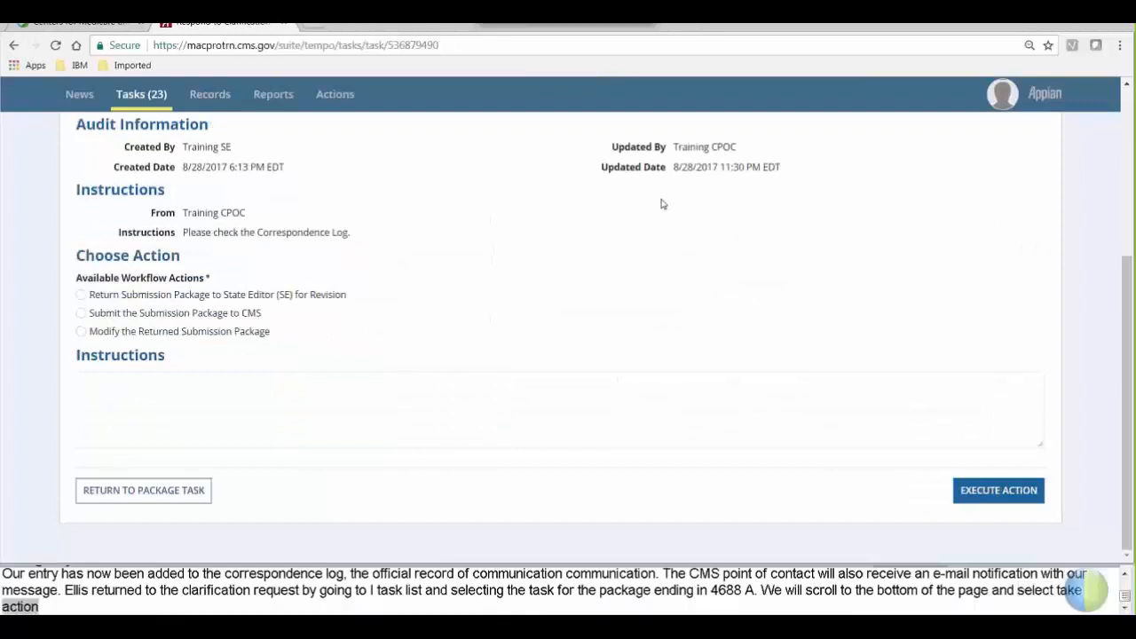
Run 'Submit the Submission Package to CMS', confirm it, and return to the training slides.
{"action": "left_click", "coordinate": [80, 313]}
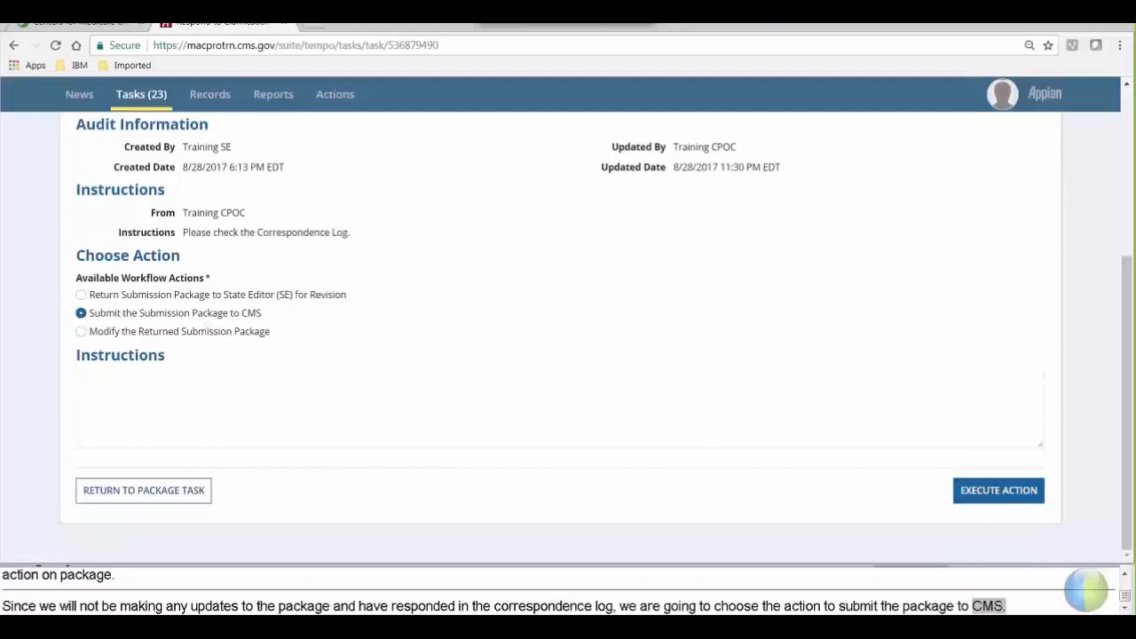
{"action": "left_click", "coordinate": [982, 504]}
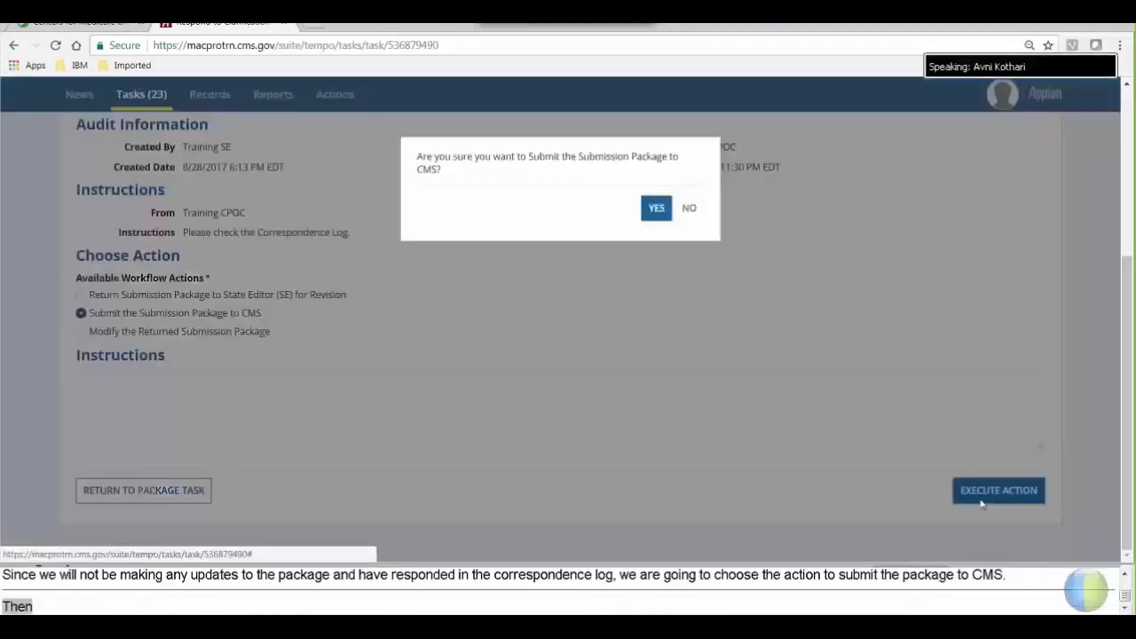
{"action": "left_click", "coordinate": [655, 209]}
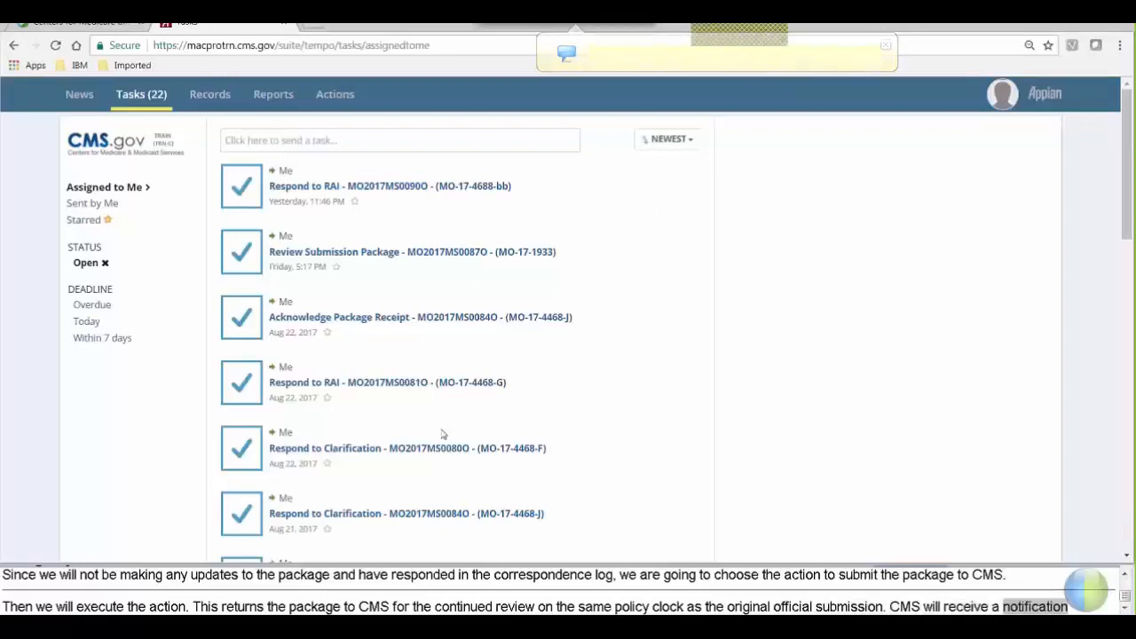
{"action": "left_click", "coordinate": [258, 603]}
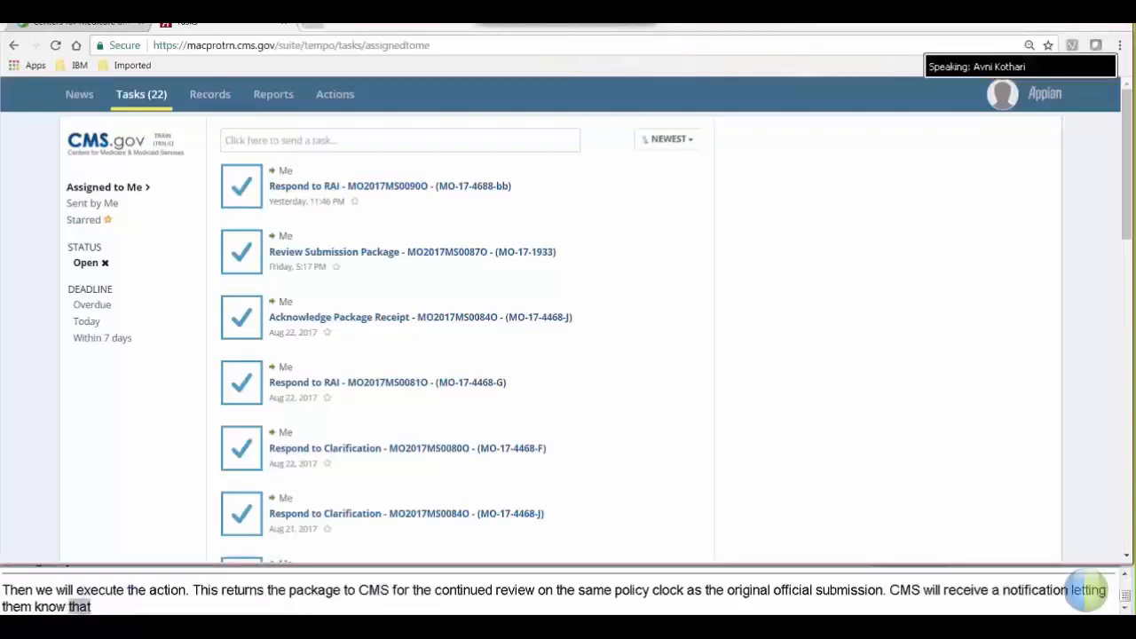